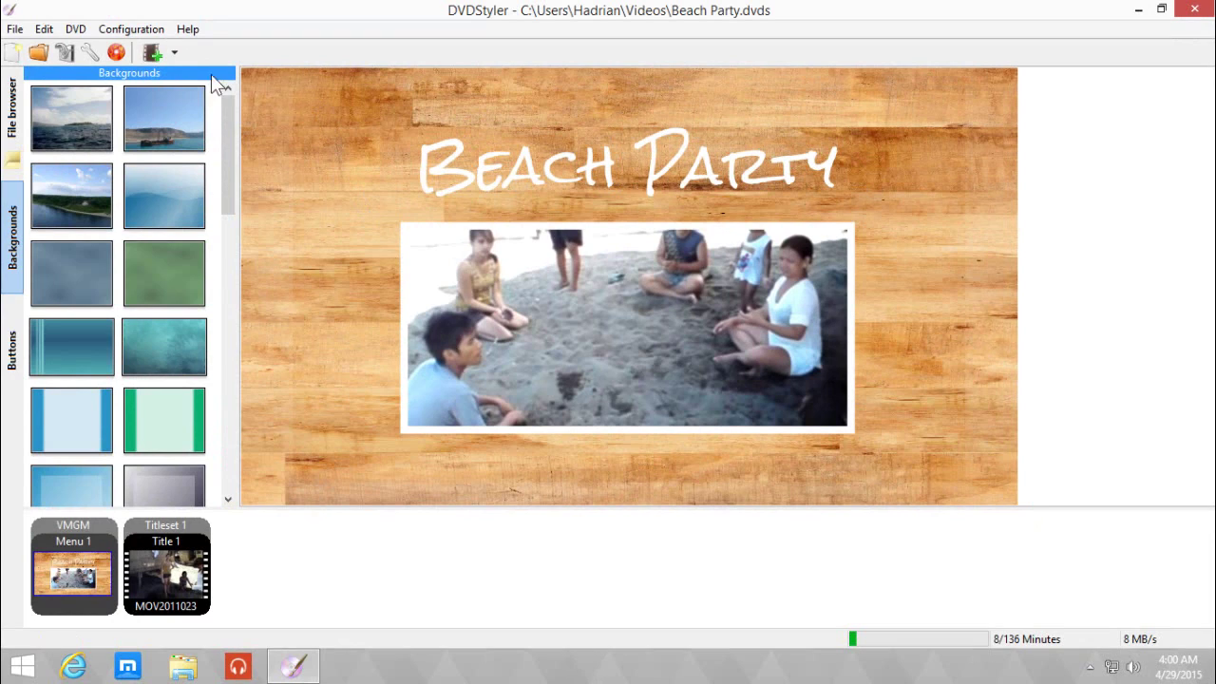
Step: Add MOV2011018 and MOV2011022 as new titles after MOV2011023 and check their order
left_click(174, 52)
left_click(177, 80)
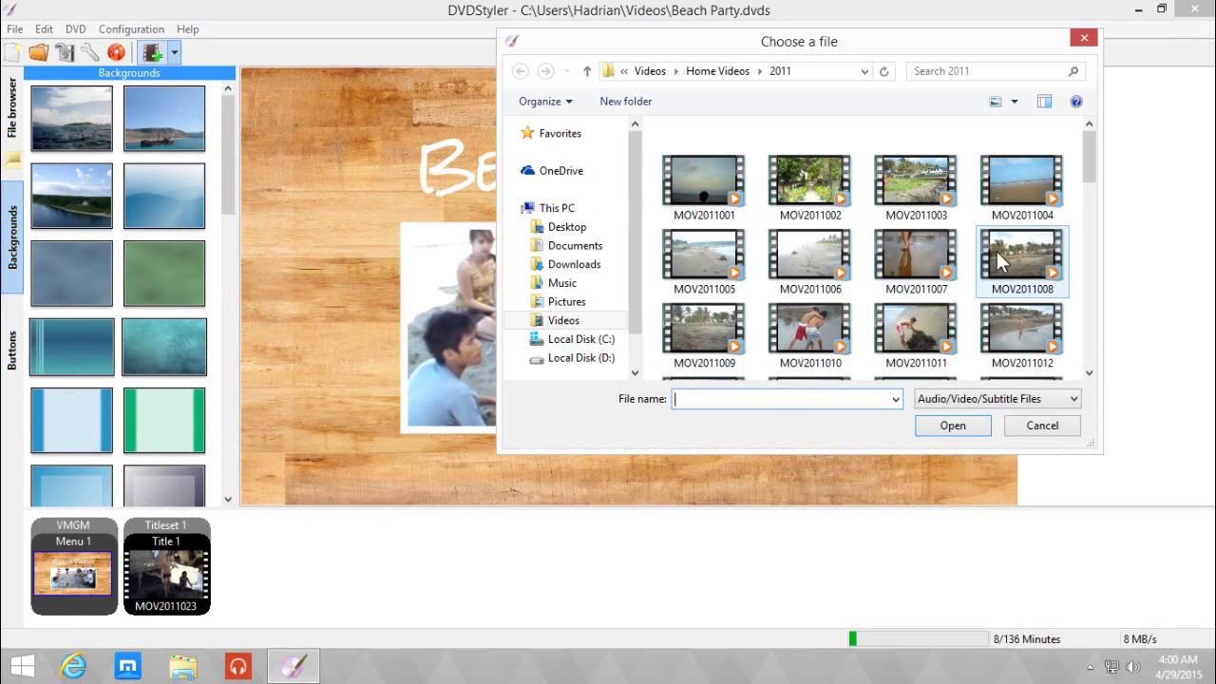
left_click_drag(1087, 149, 1088, 216)
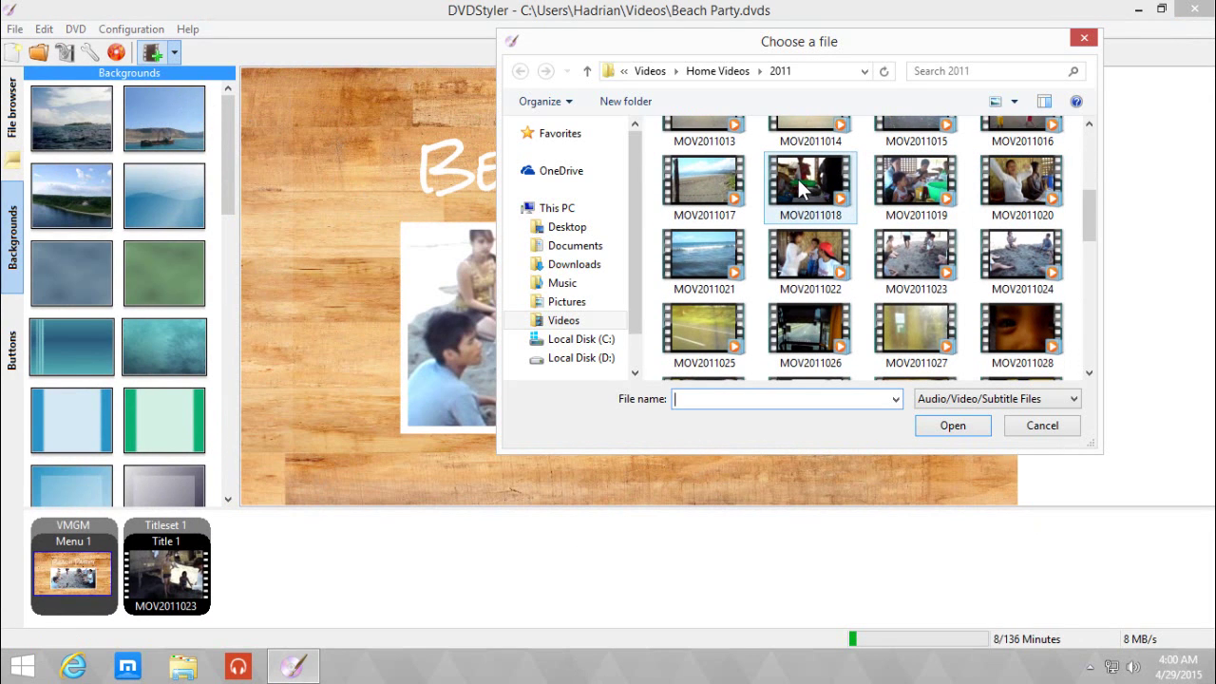
left_click(840, 190)
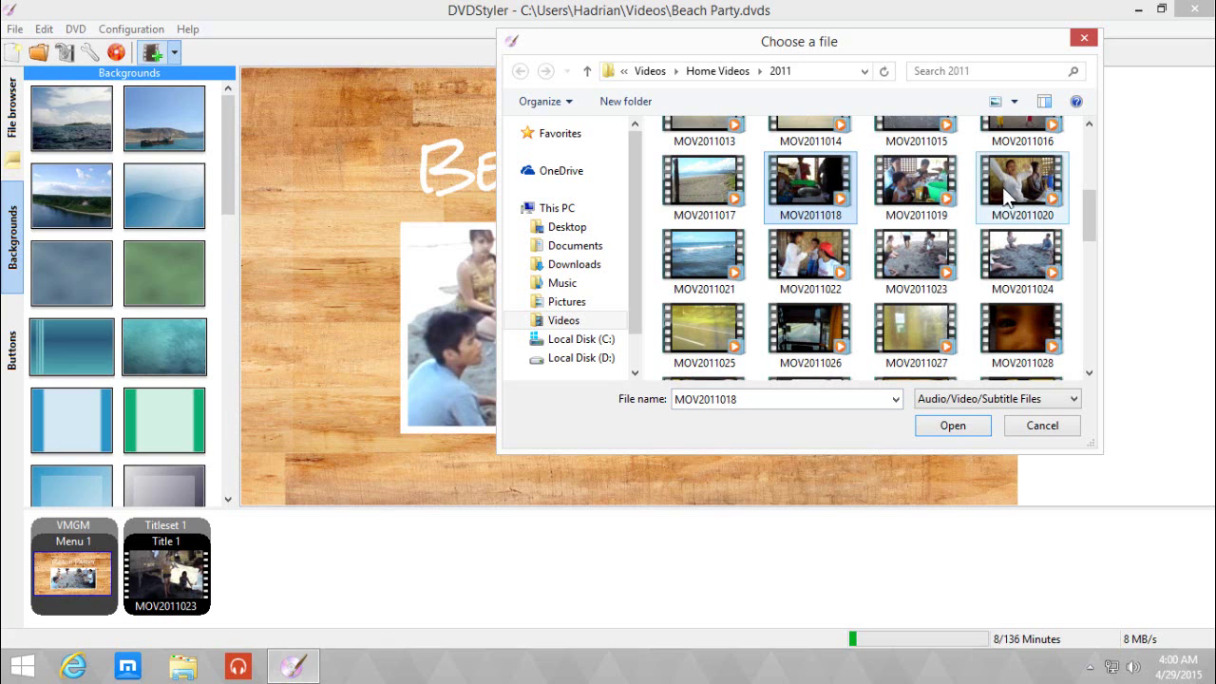
left_click(808, 257, "ctrl")
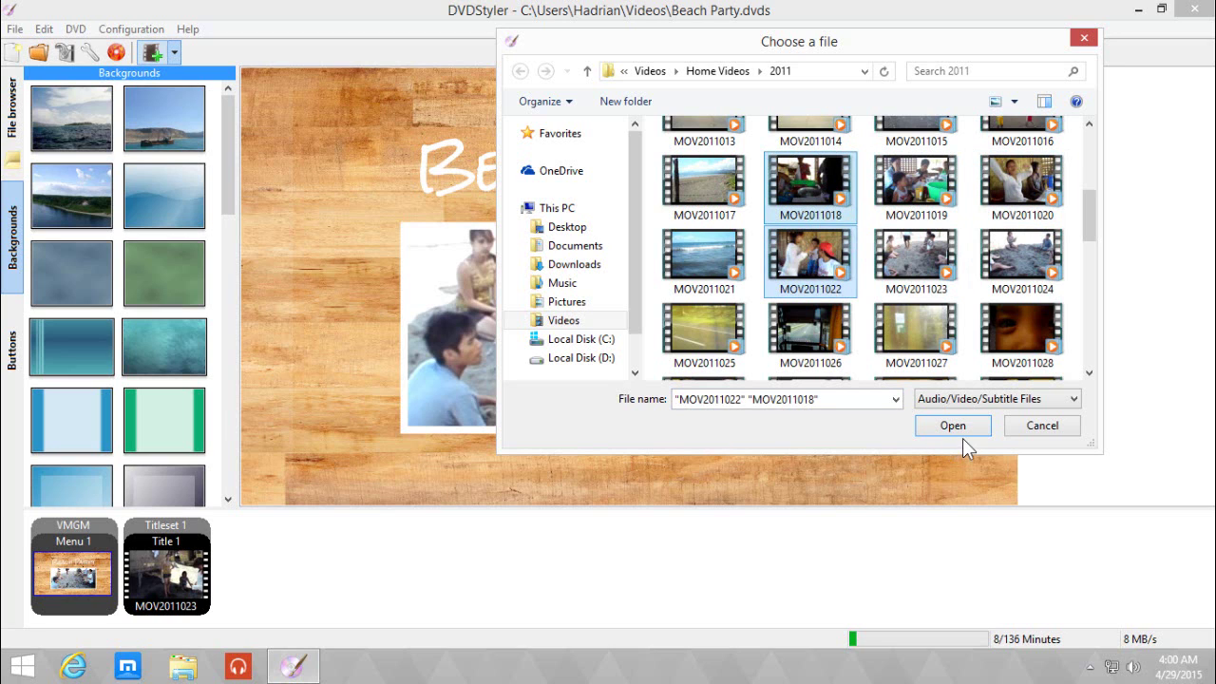
left_click(958, 426)
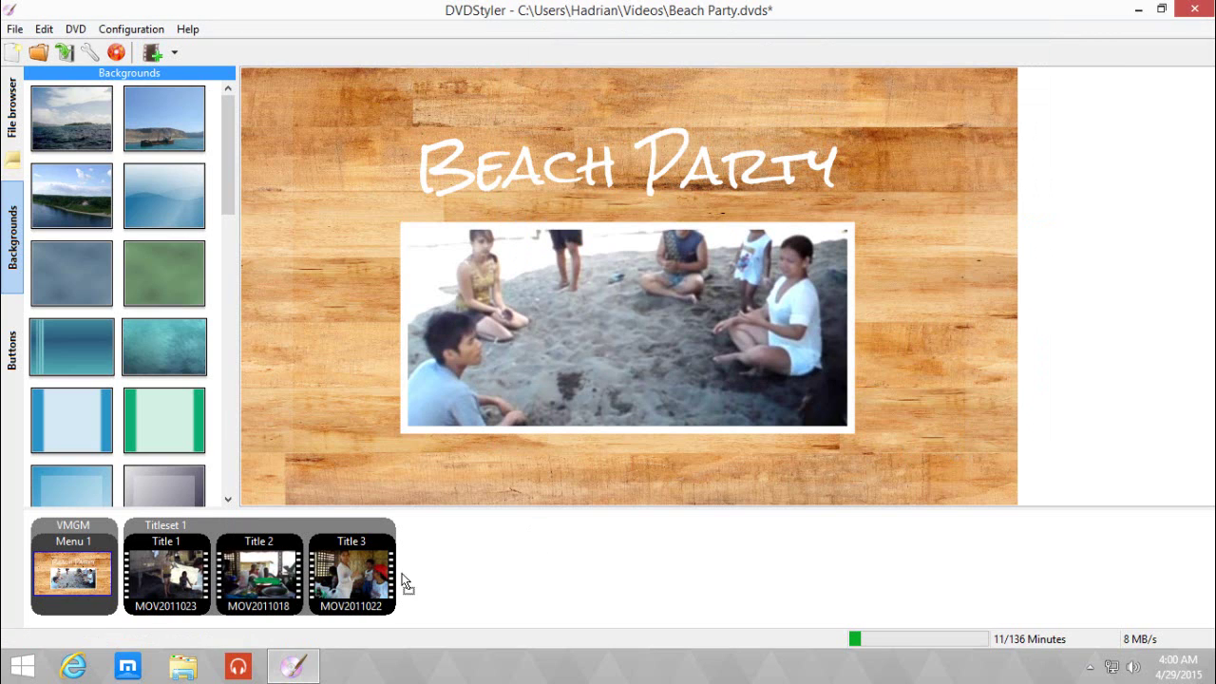
left_click_drag(380, 580, 347, 584)
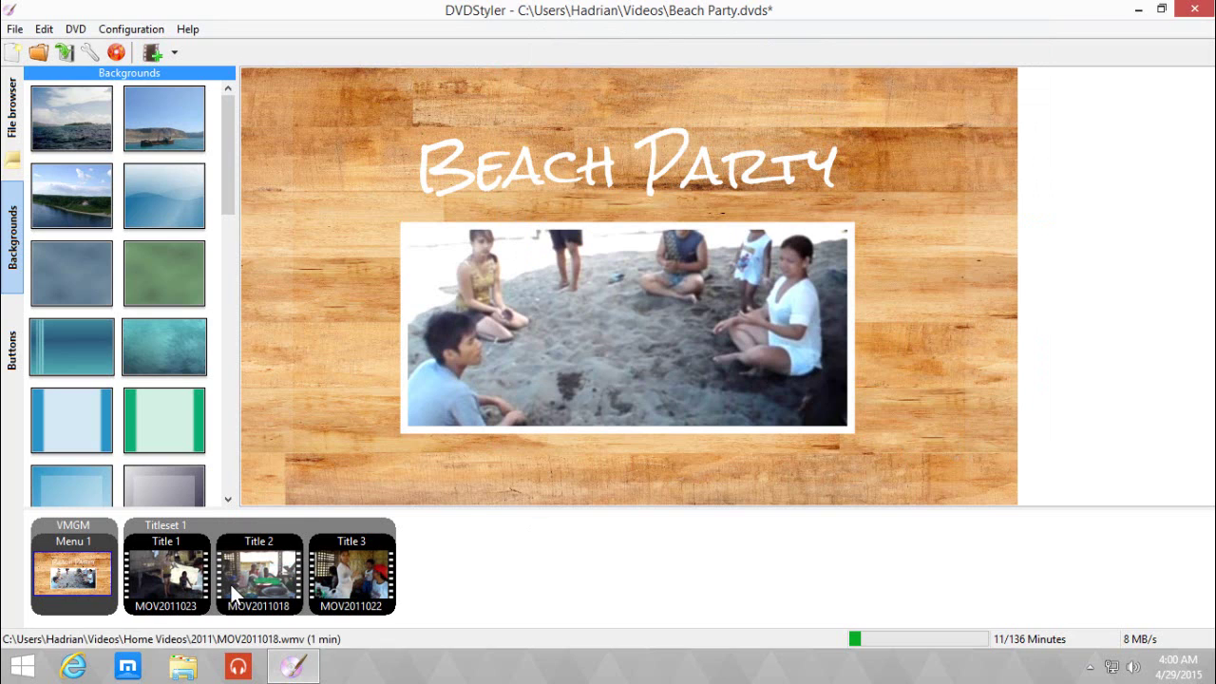
left_click_drag(166, 586, 125, 604)
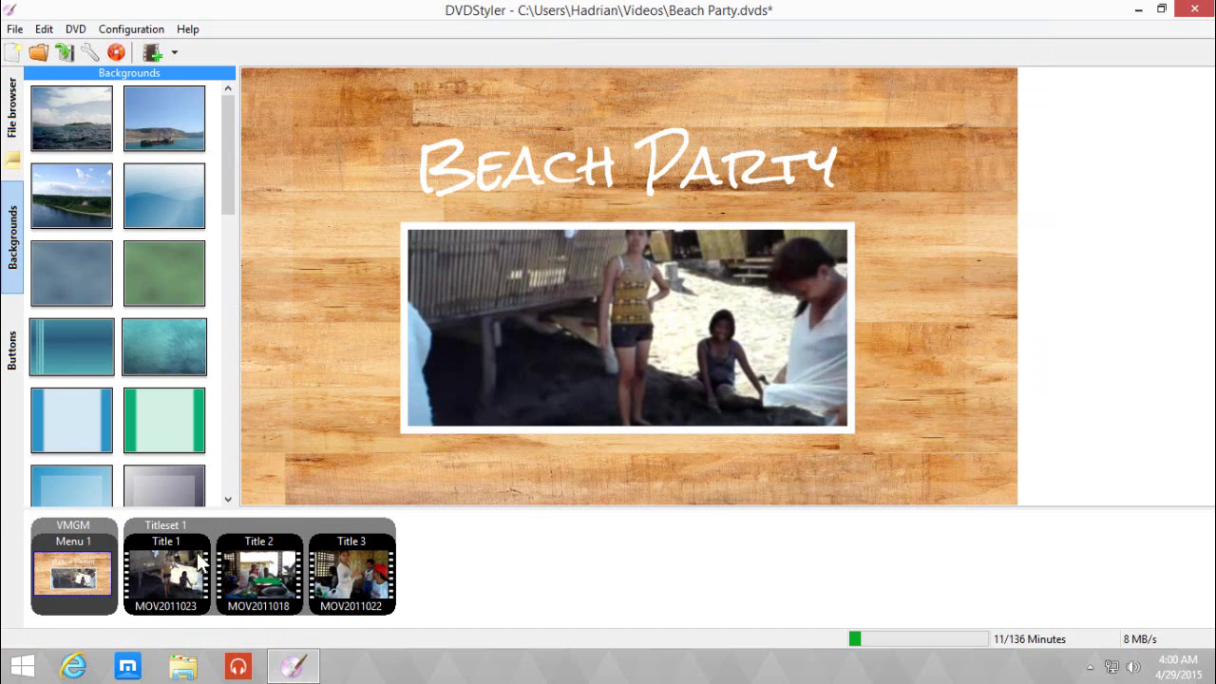
Step: Add a new menu to Titleset 1
right_click(450, 564)
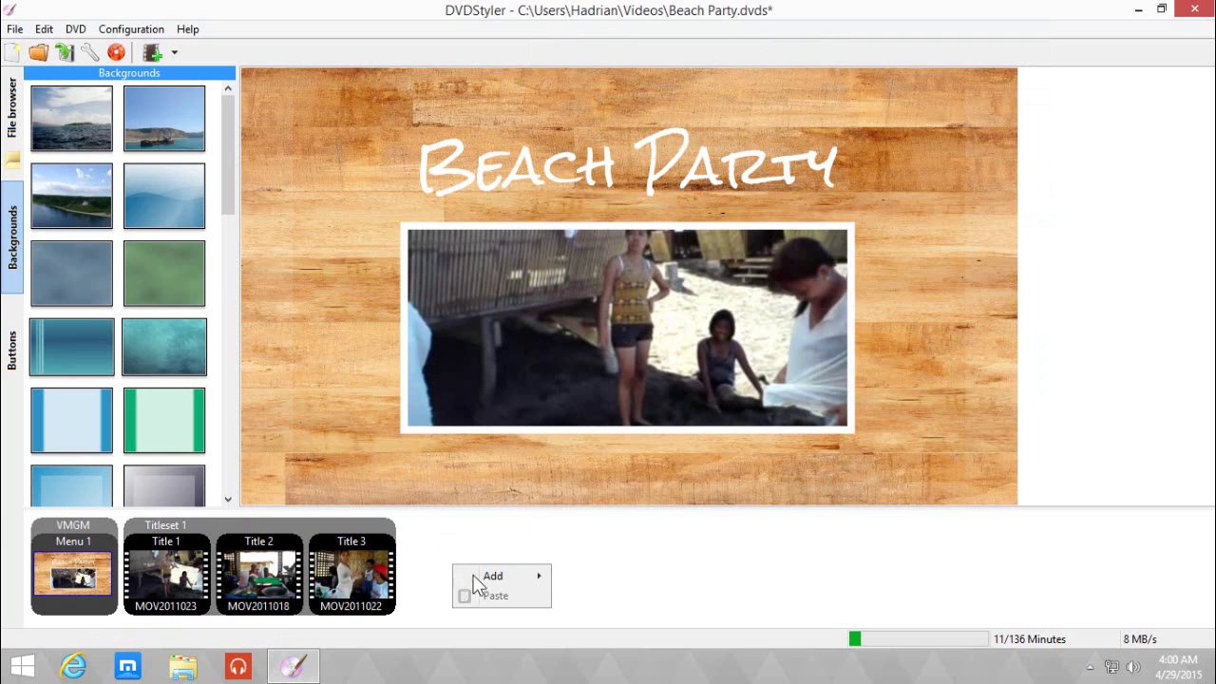
mouse_move(477, 577)
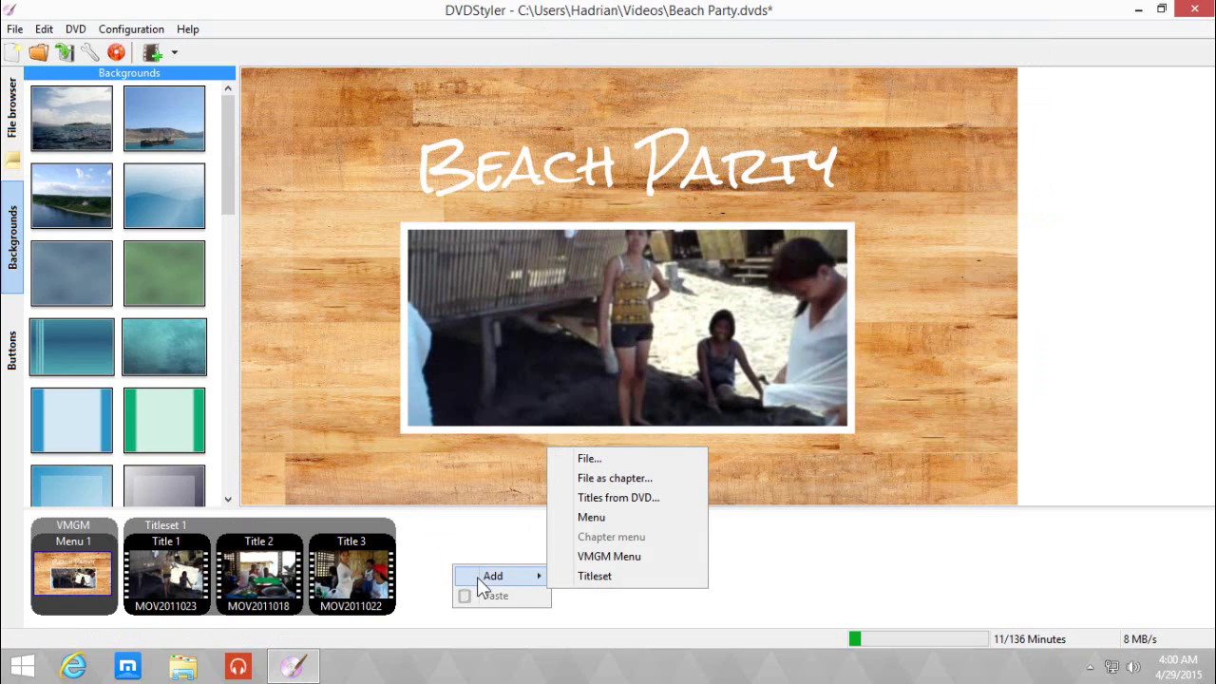
left_click(600, 516)
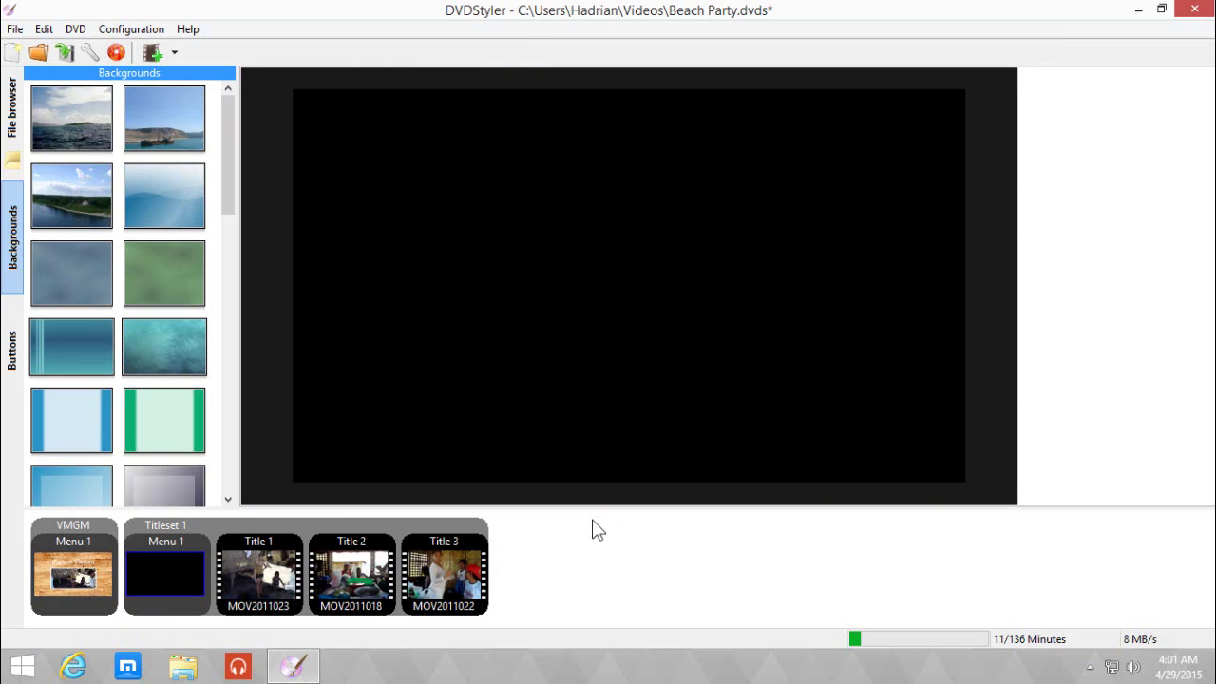
Step: Give the new menu the looping Wood background image from the Newecreator pictures folder
double_click(171, 565)
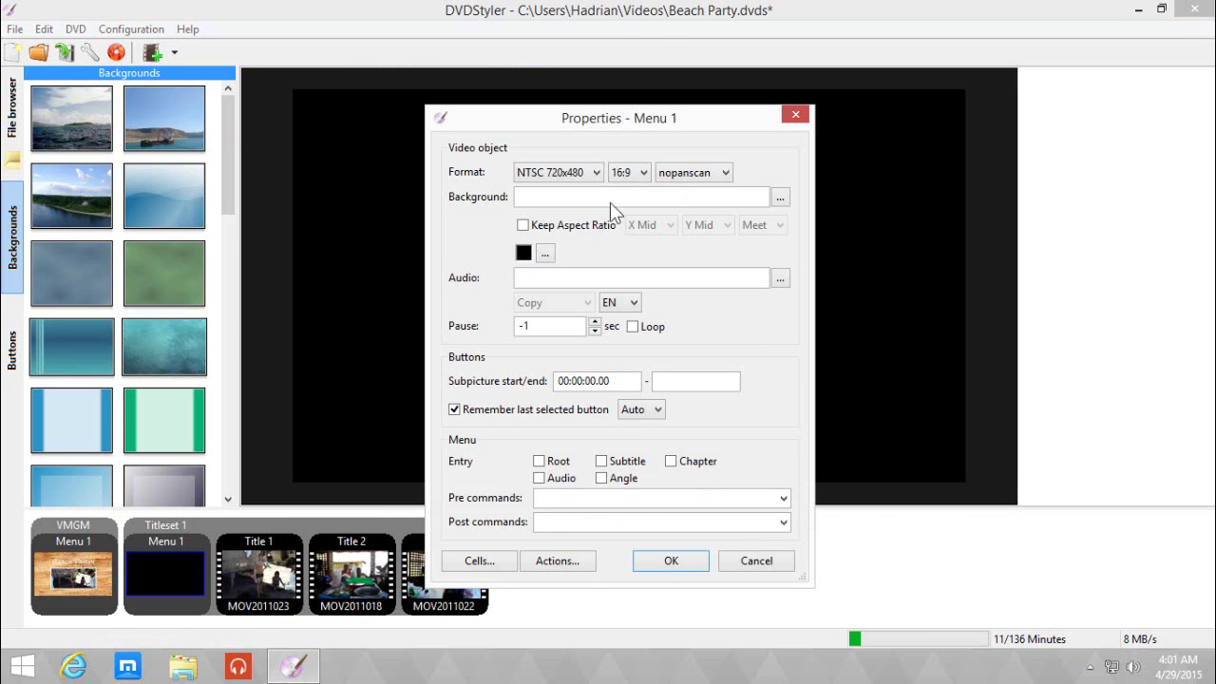
left_click(780, 197)
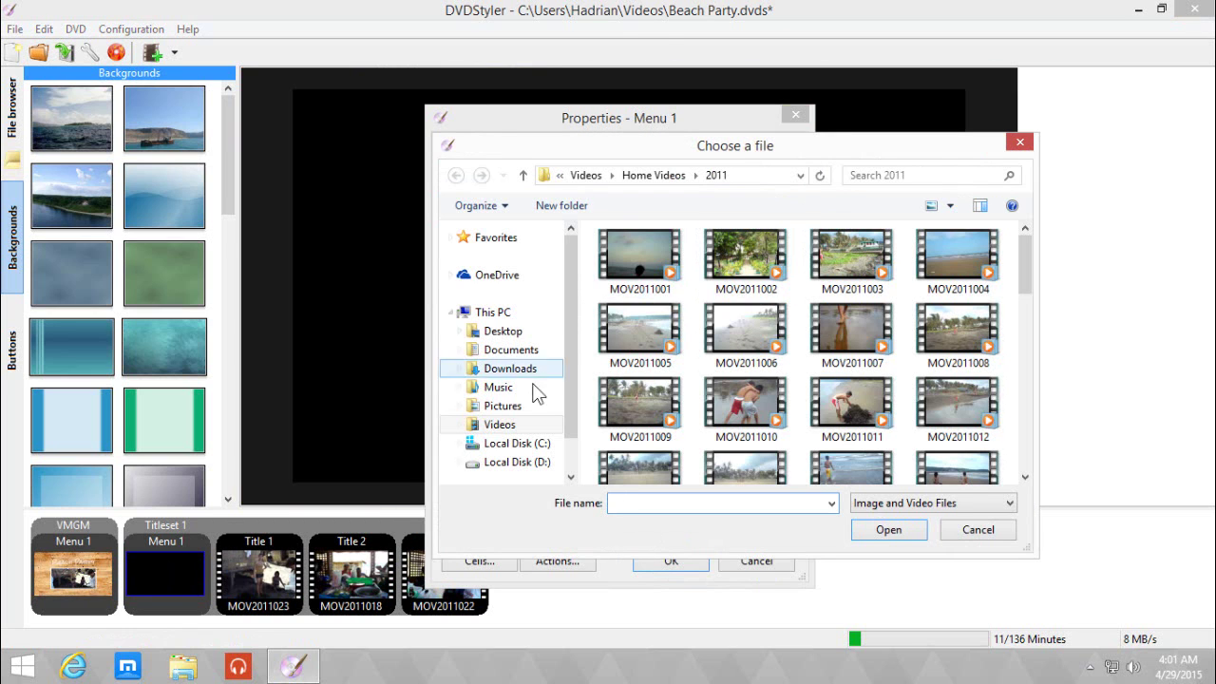
left_click(501, 409)
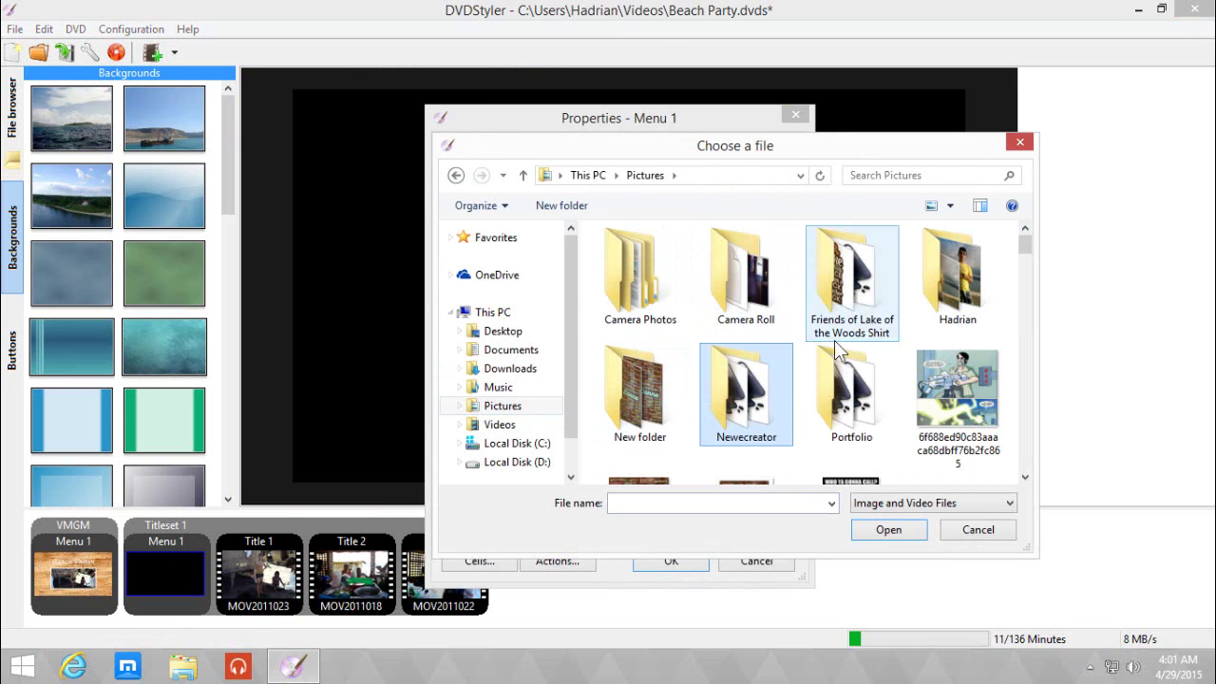
double_click(774, 378)
scroll(778, 384, "down", 5)
double_click(988, 433)
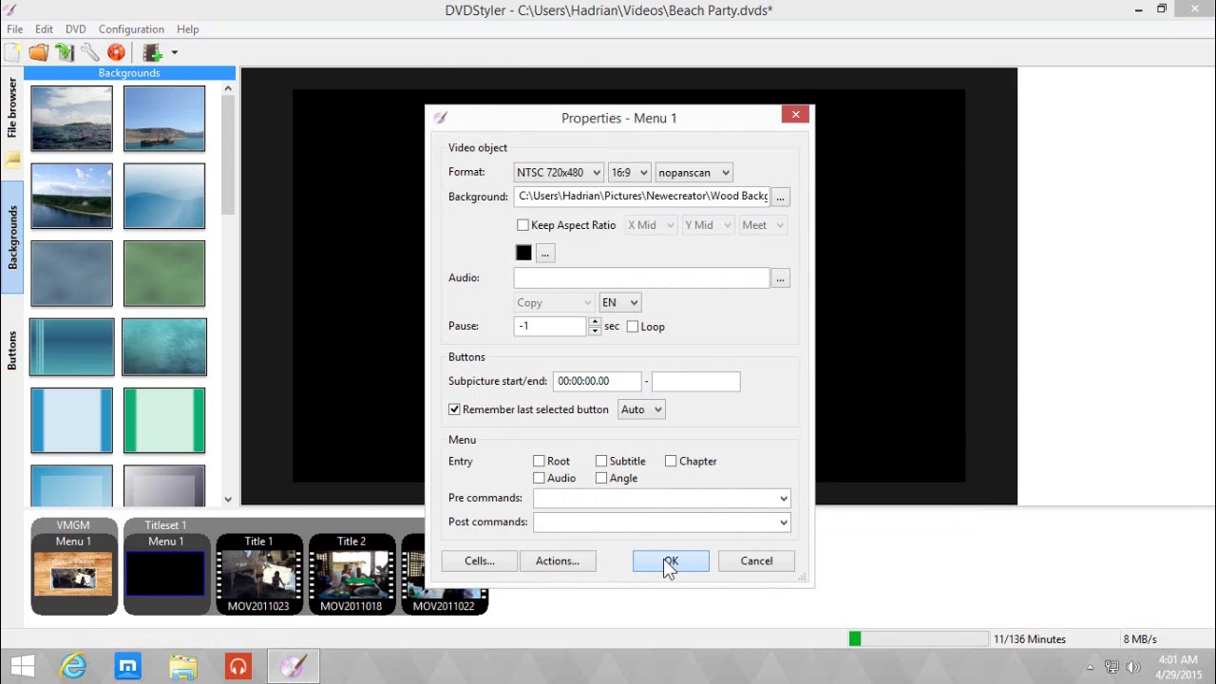
left_click(630, 324)
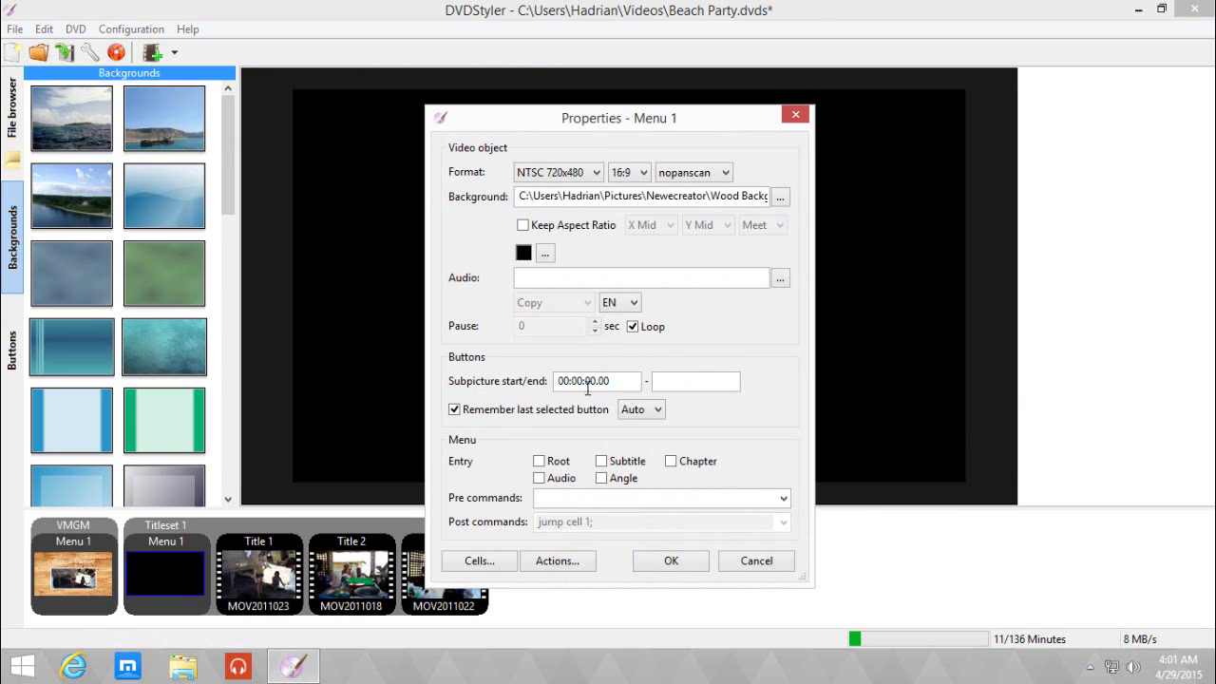
Step: Switch to the main Beach Party menu and delete its video picture
left_click(668, 562)
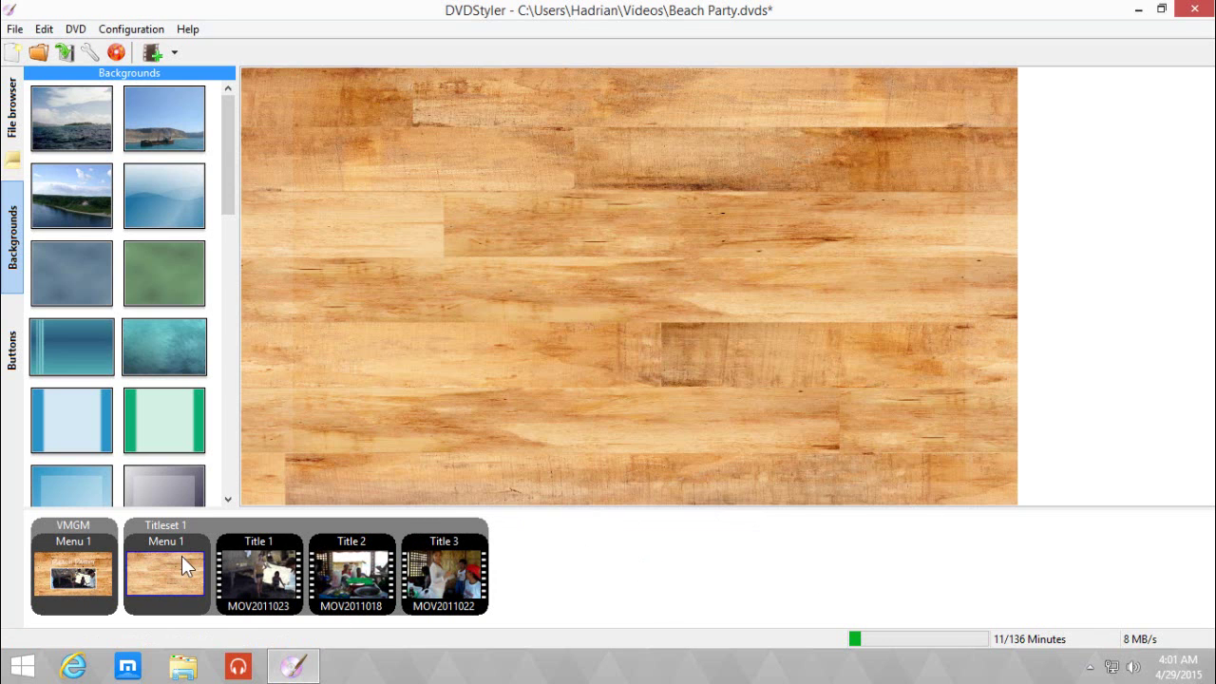
left_click(86, 577)
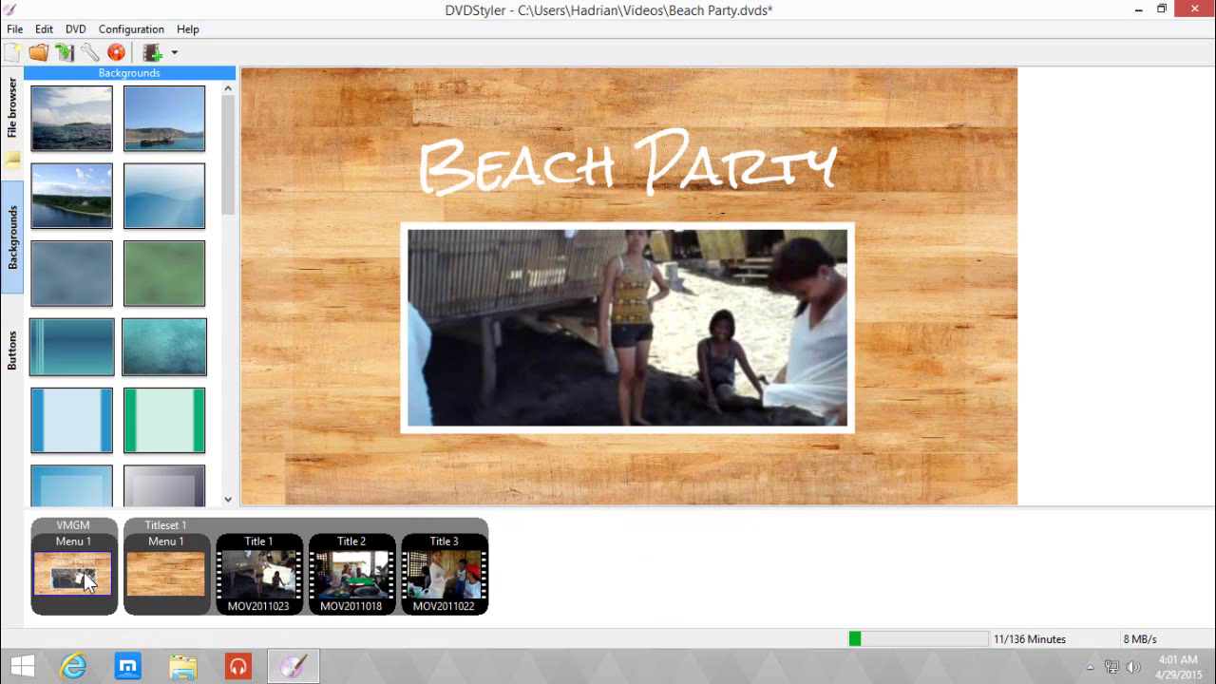
left_click(501, 322)
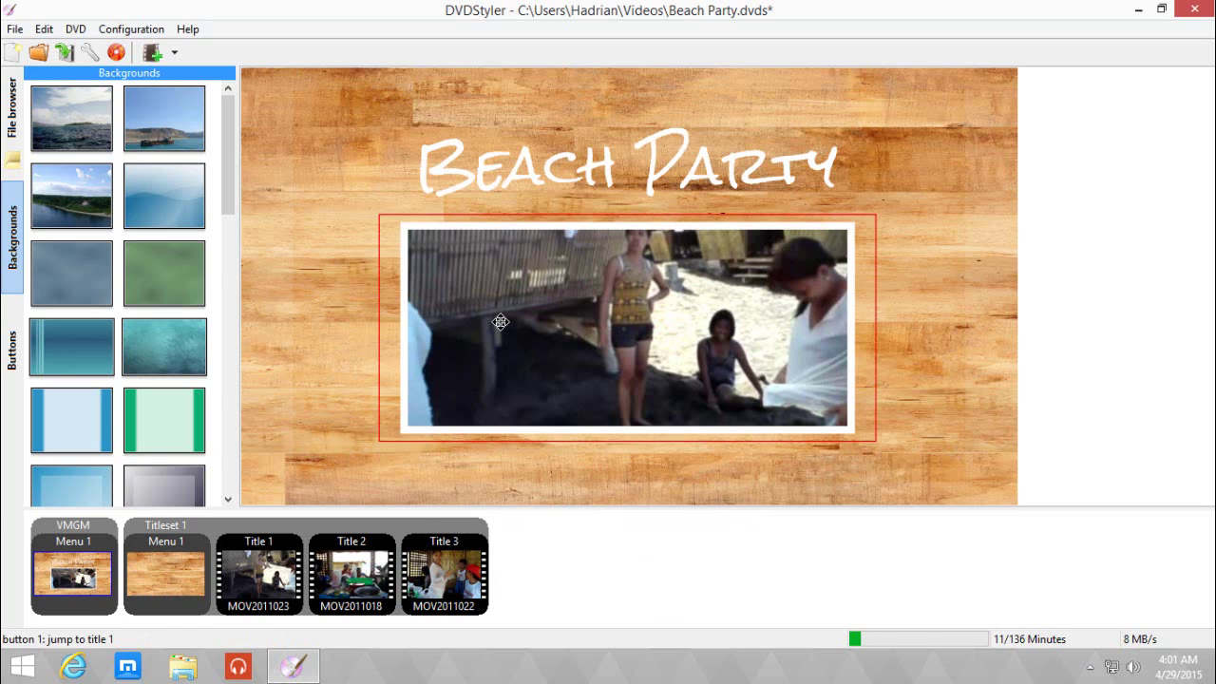
key("Delete")
Step: Set the Beach Party title's font size to 72
double_click(545, 182)
left_click(907, 87)
left_click(844, 306)
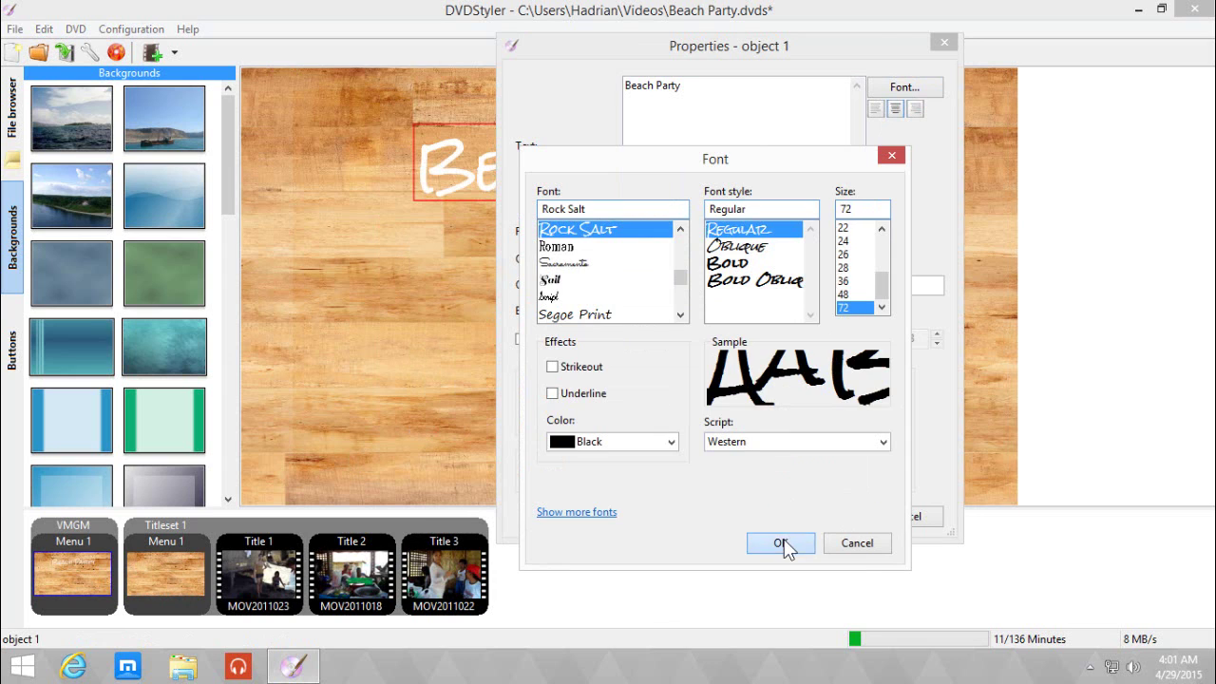
left_click(778, 542)
left_click(816, 515)
Step: Centre the Beach Party title horizontally and vertically on the menu
right_click(634, 200)
mouse_move(805, 236)
left_click(929, 359)
right_click(807, 219)
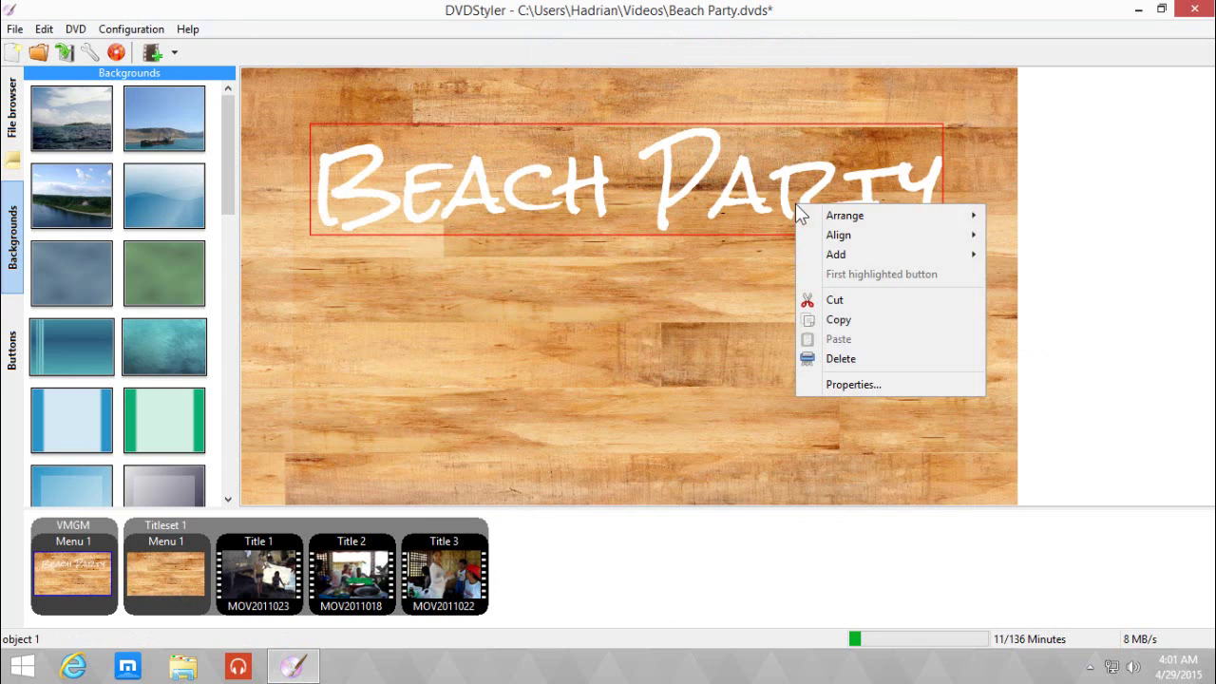
mouse_move(898, 240)
left_click(1011, 368)
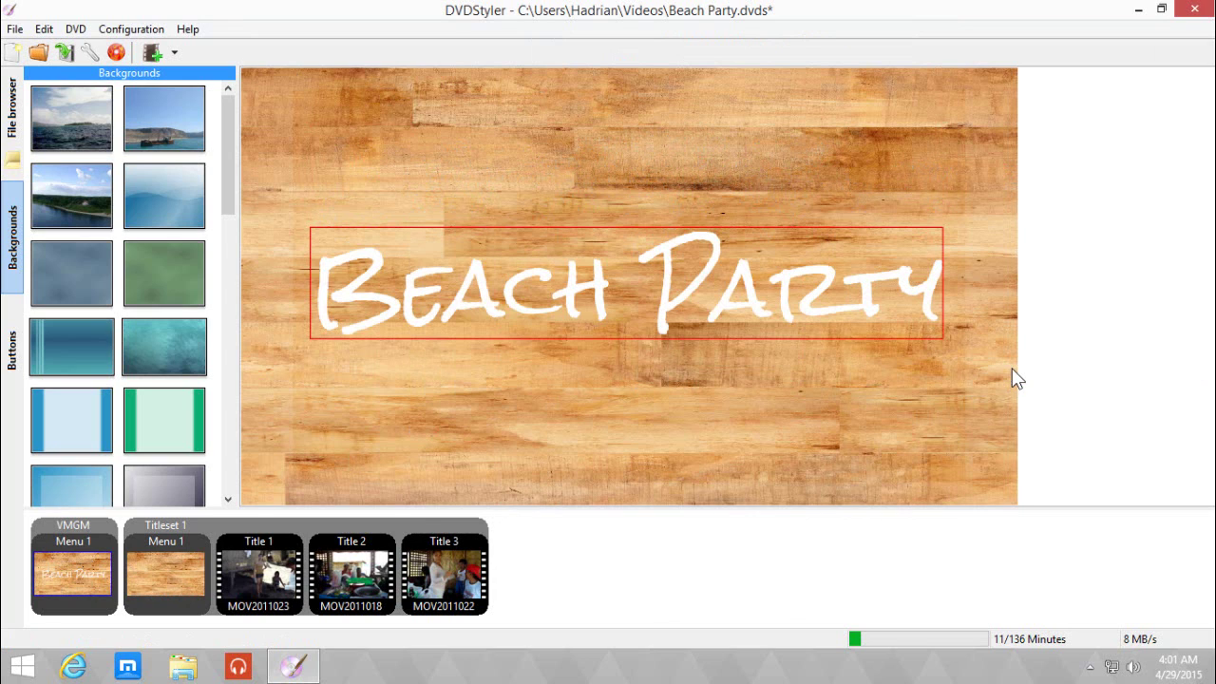
left_click(673, 414)
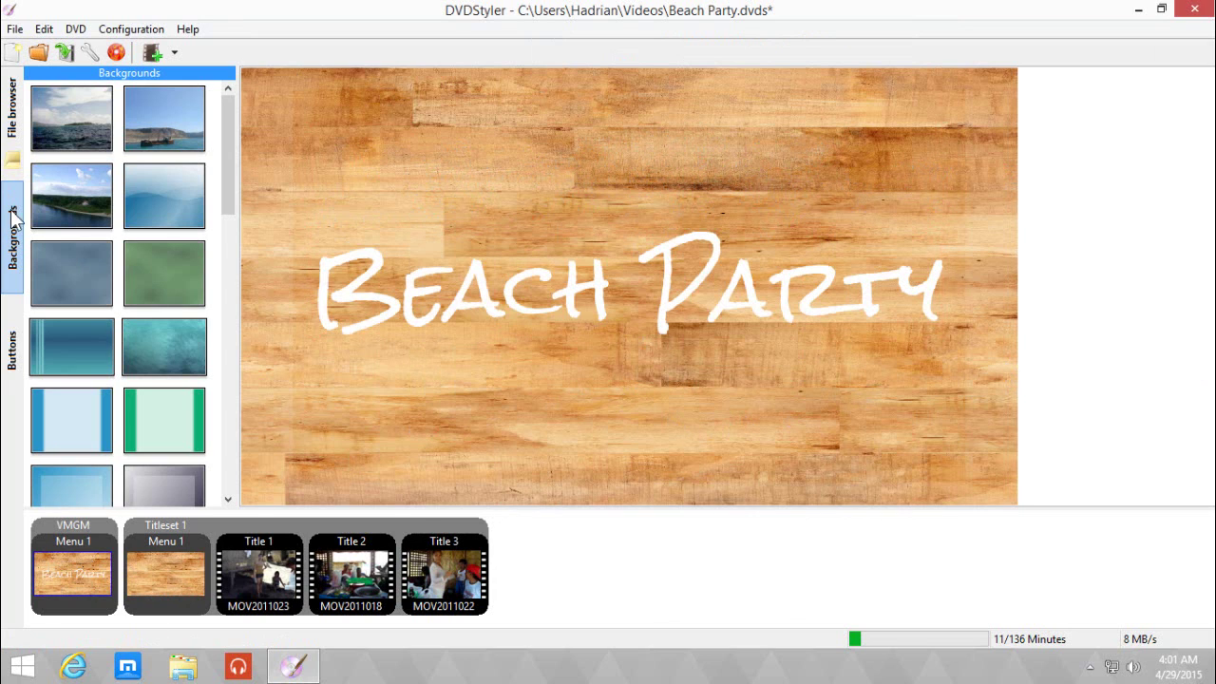
Step: Place a text button below the title that jumps to the titleset root menu
left_click(12, 350)
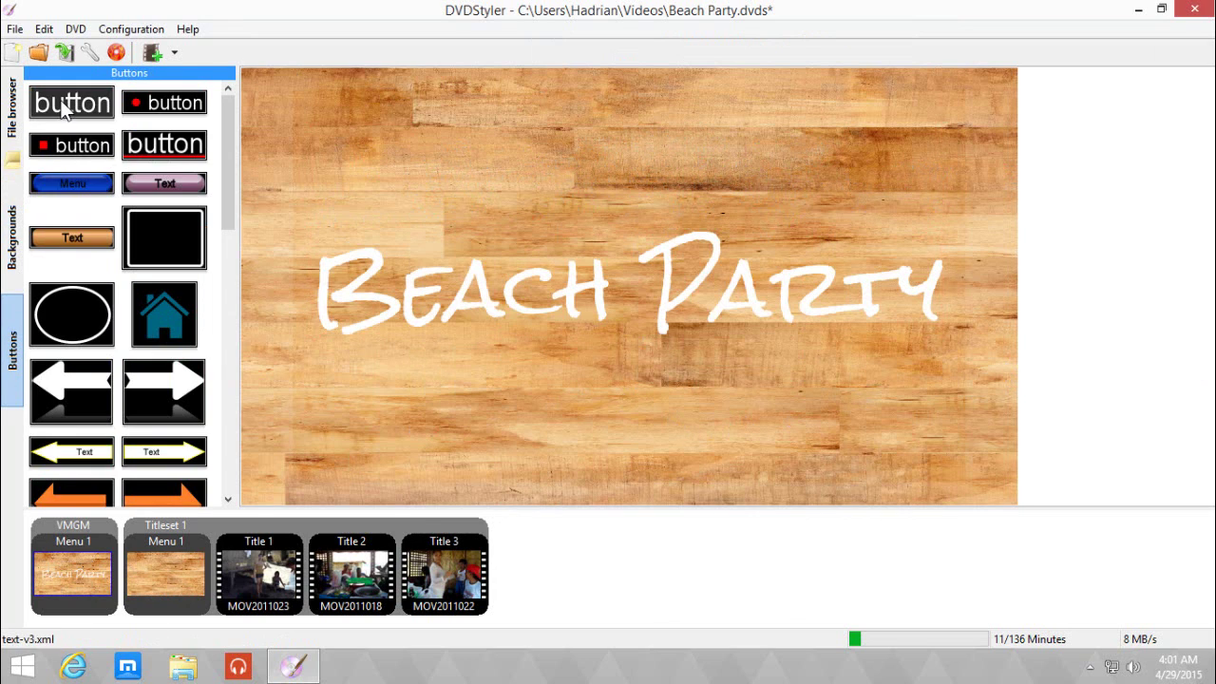
left_click_drag(64, 108, 326, 371)
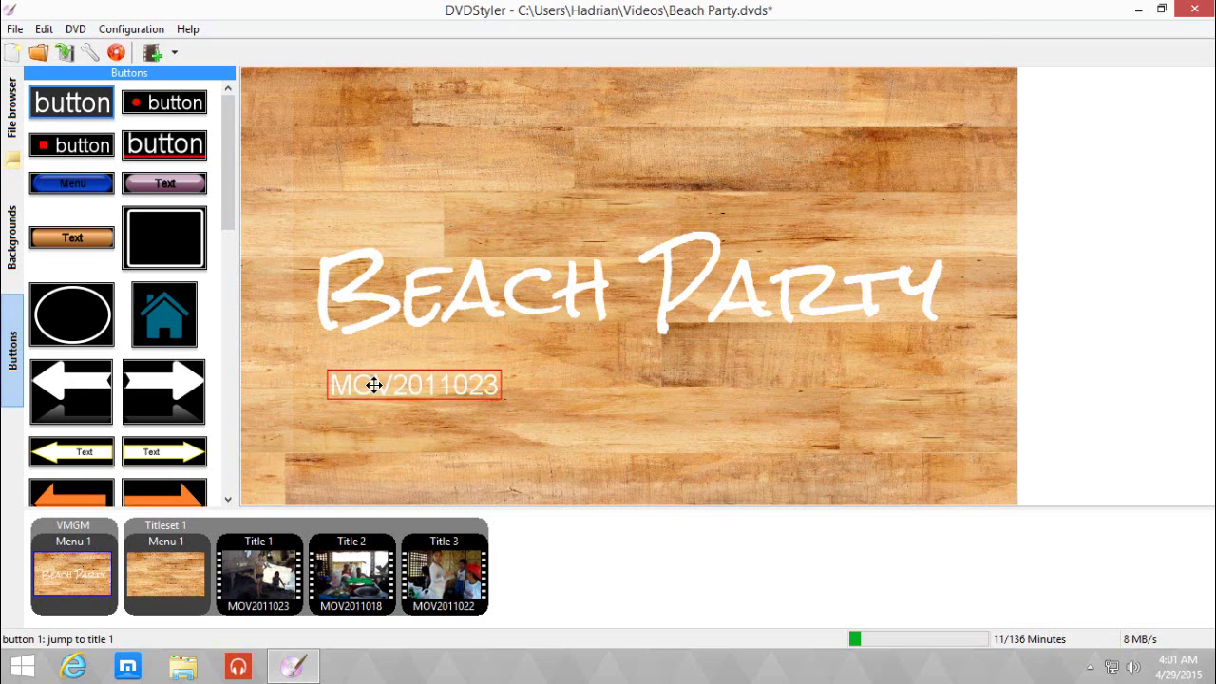
double_click(374, 385)
left_click(637, 78)
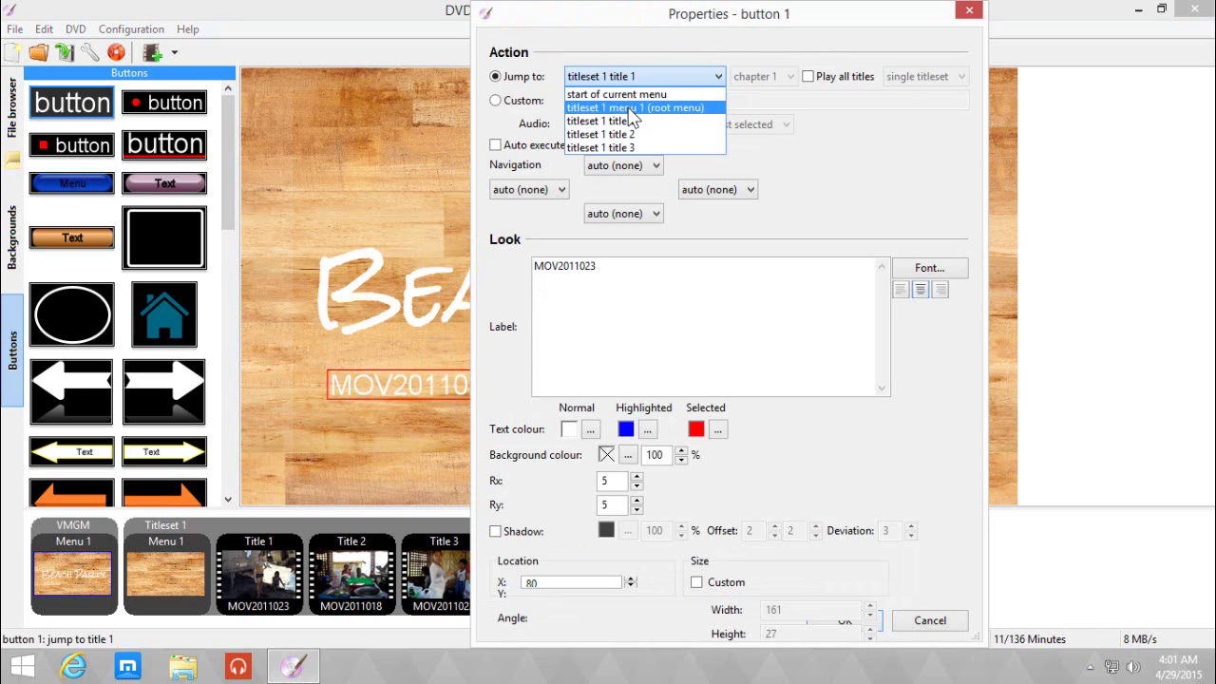
left_click(631, 109)
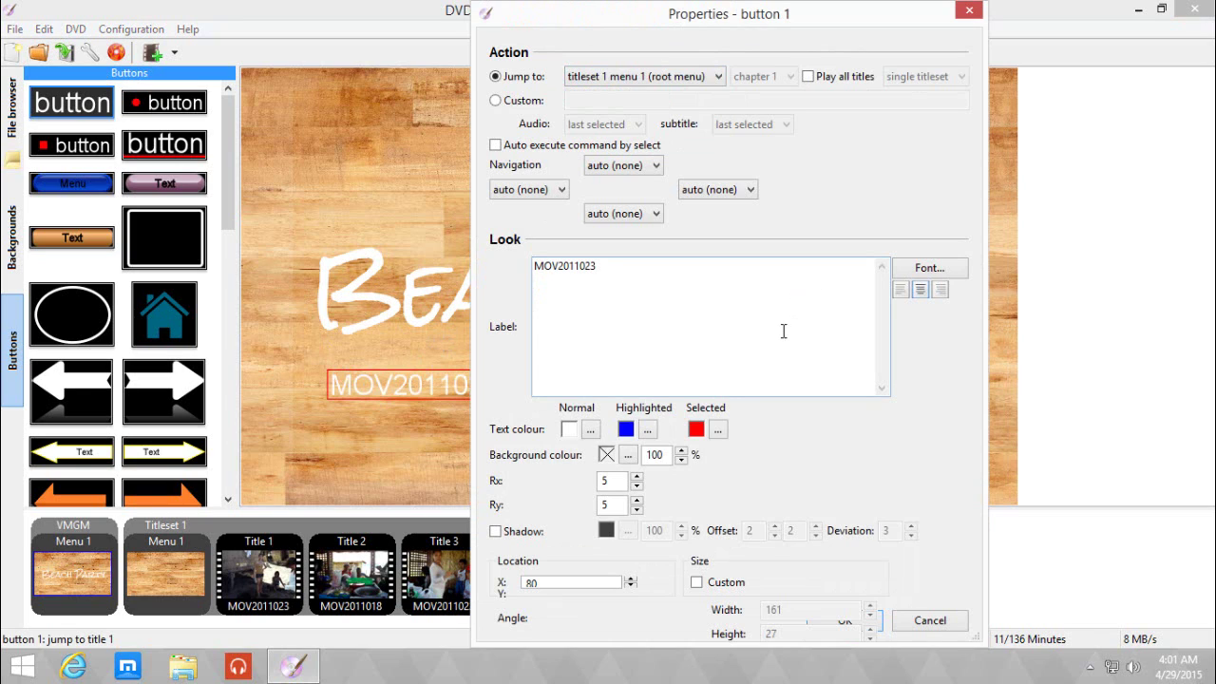
Step: Label the button Movies with orange highlighted and white selected text colours
left_click_drag(659, 282, 476, 260)
type("P")
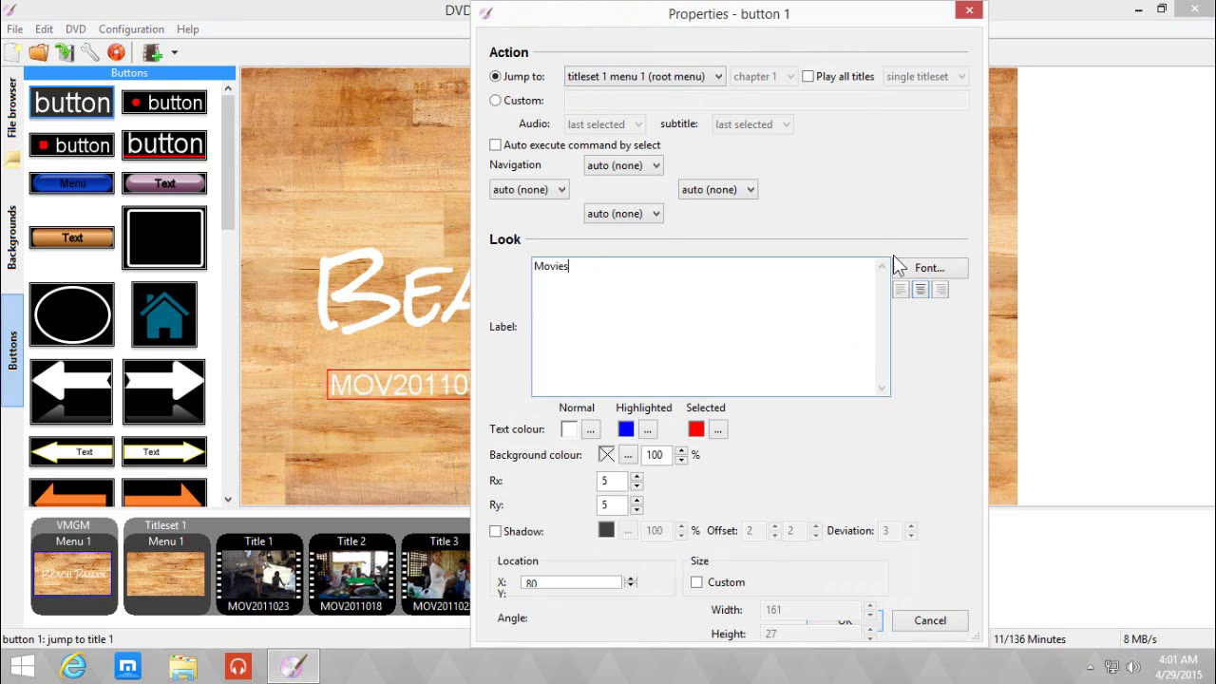
left_click(648, 429)
left_click(524, 144)
left_click(526, 302)
left_click(718, 429)
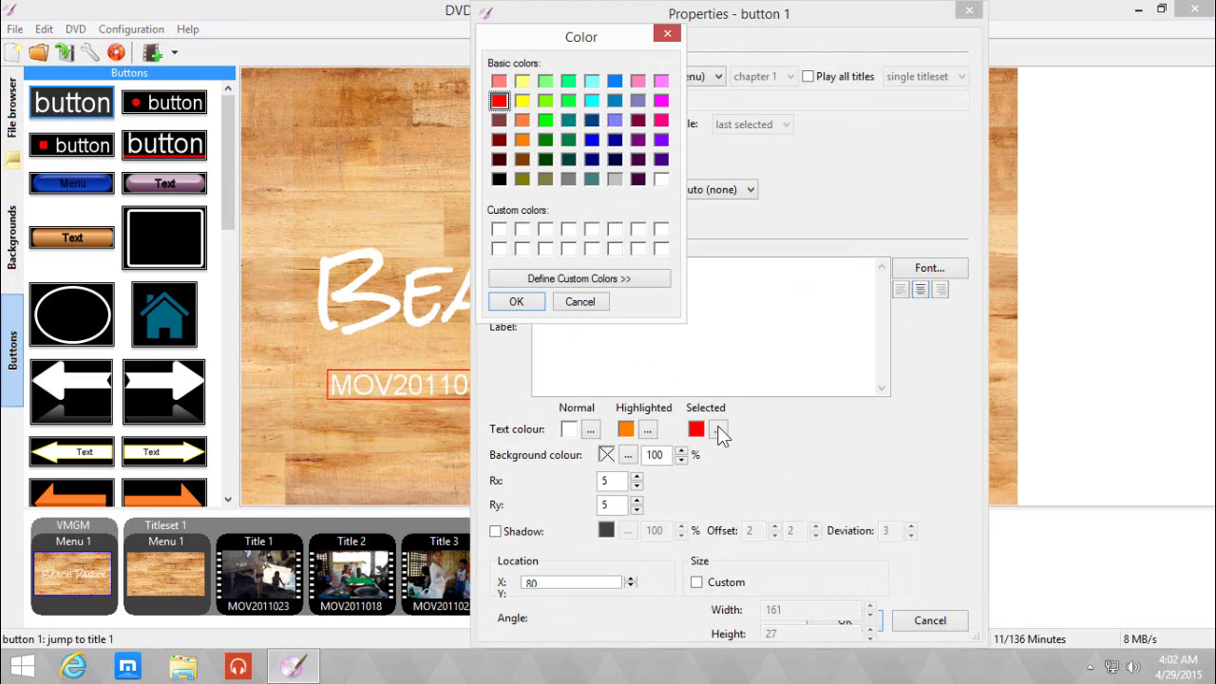
left_click(656, 163)
left_click(498, 306)
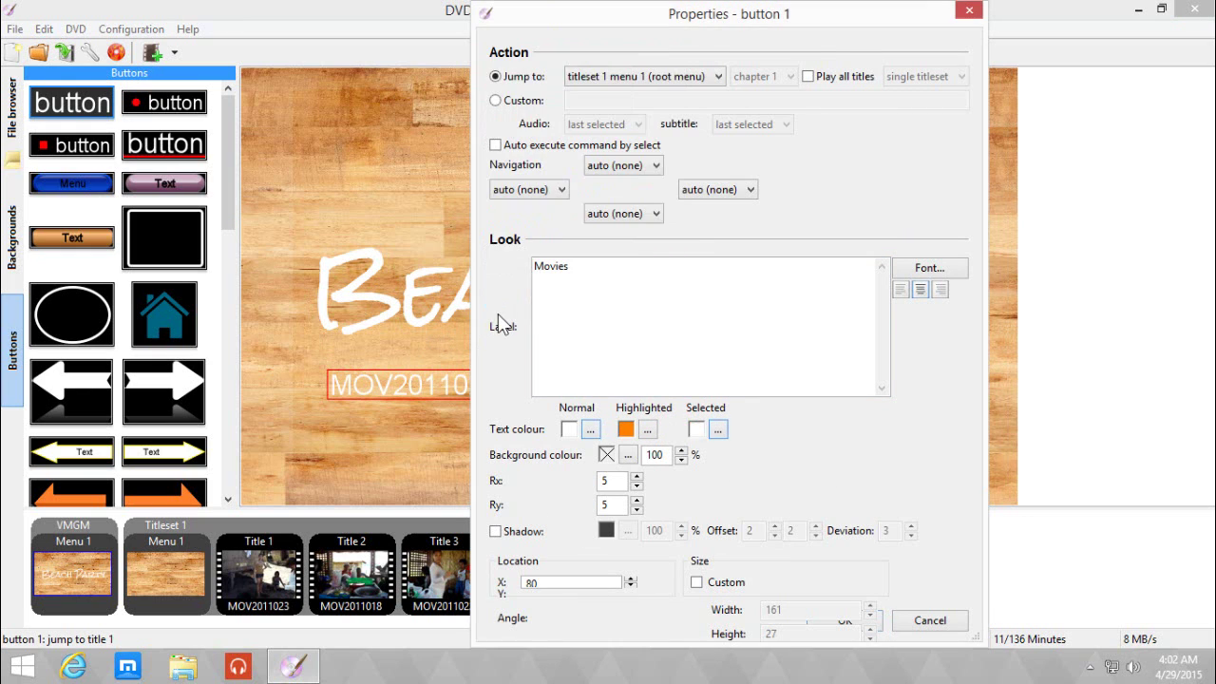
left_click(881, 627)
Step: Set the Movies label to Rock Salt size 36 and move it right under the title
double_click(387, 387)
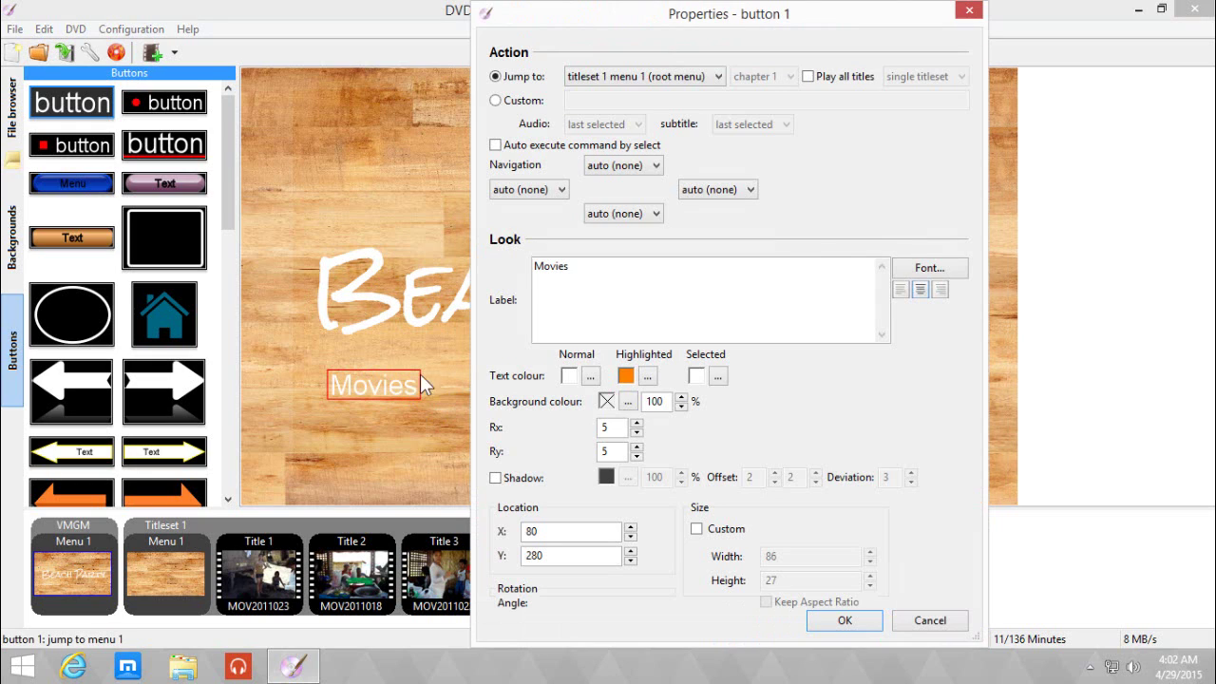
left_click(929, 267)
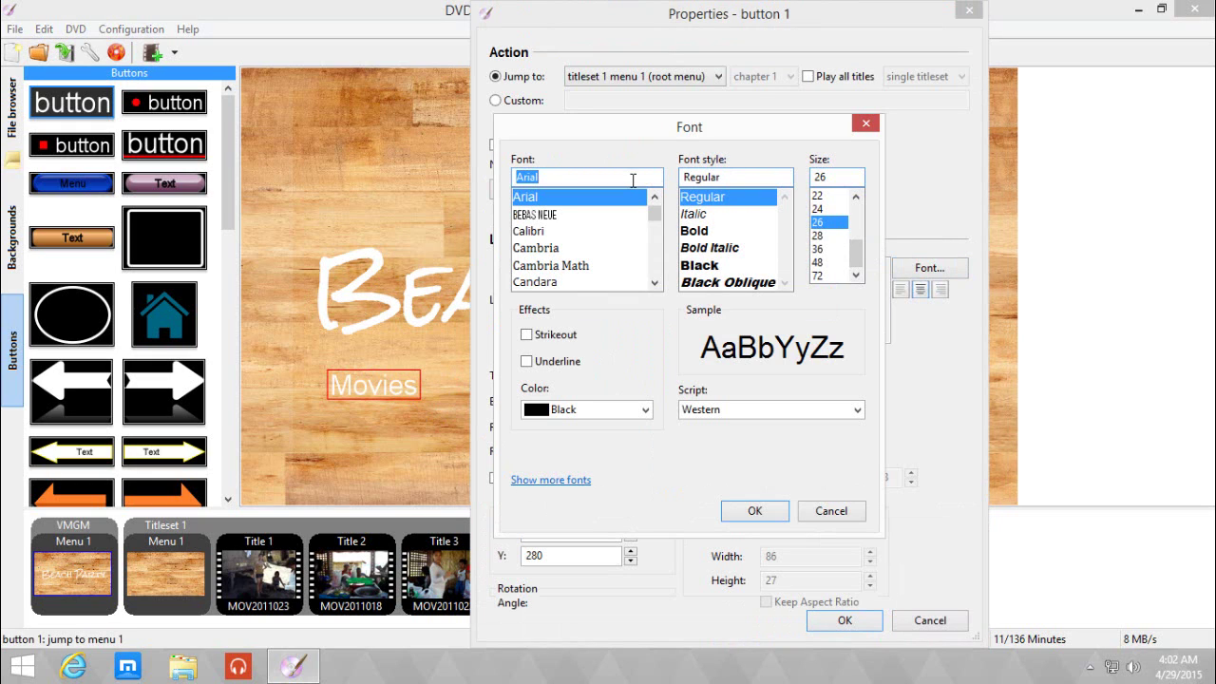
type("rock")
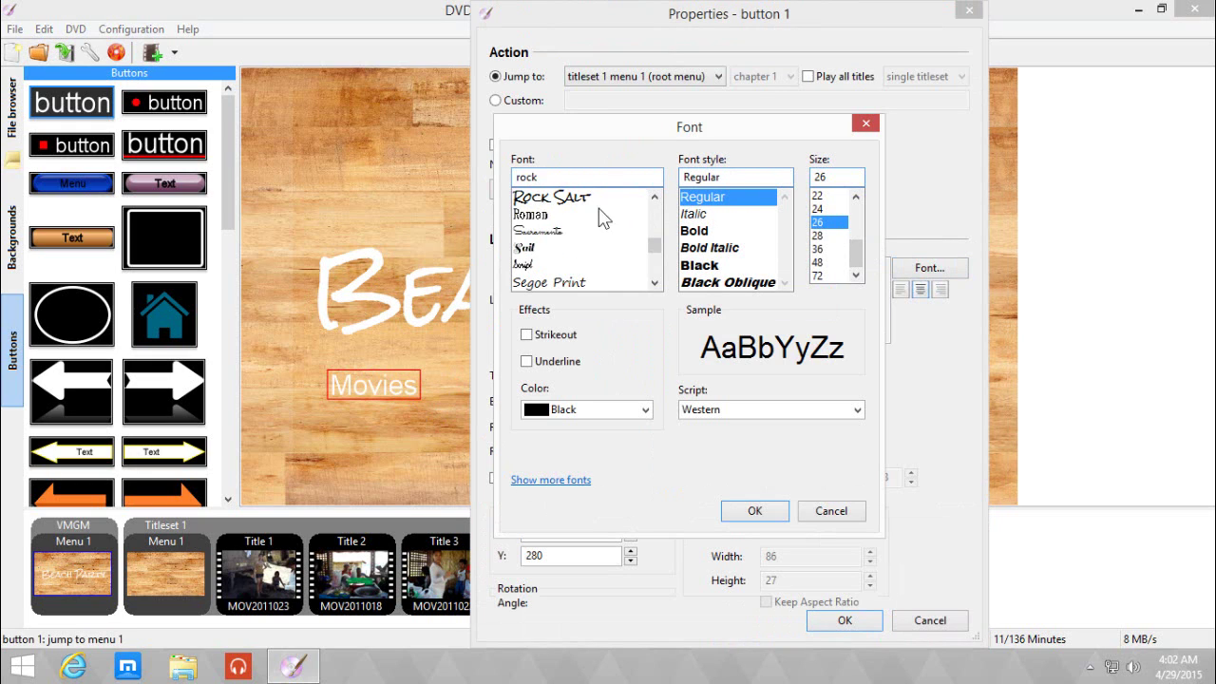
left_click(594, 199)
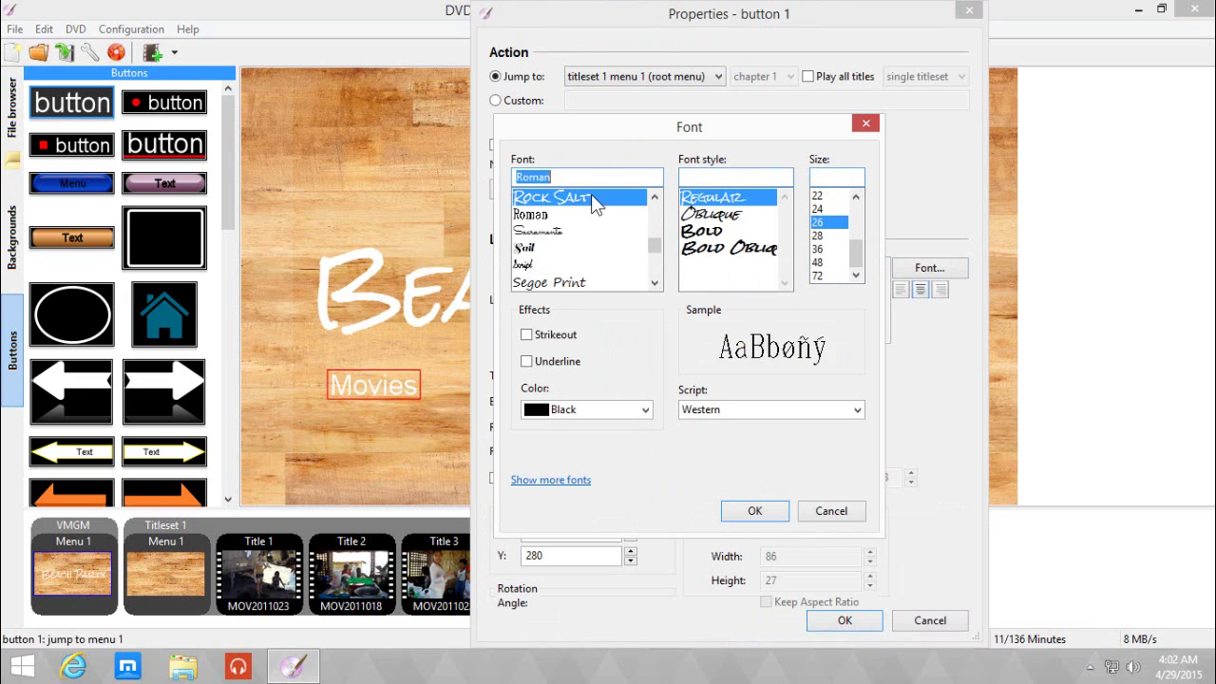
left_click(821, 250)
left_click(766, 510)
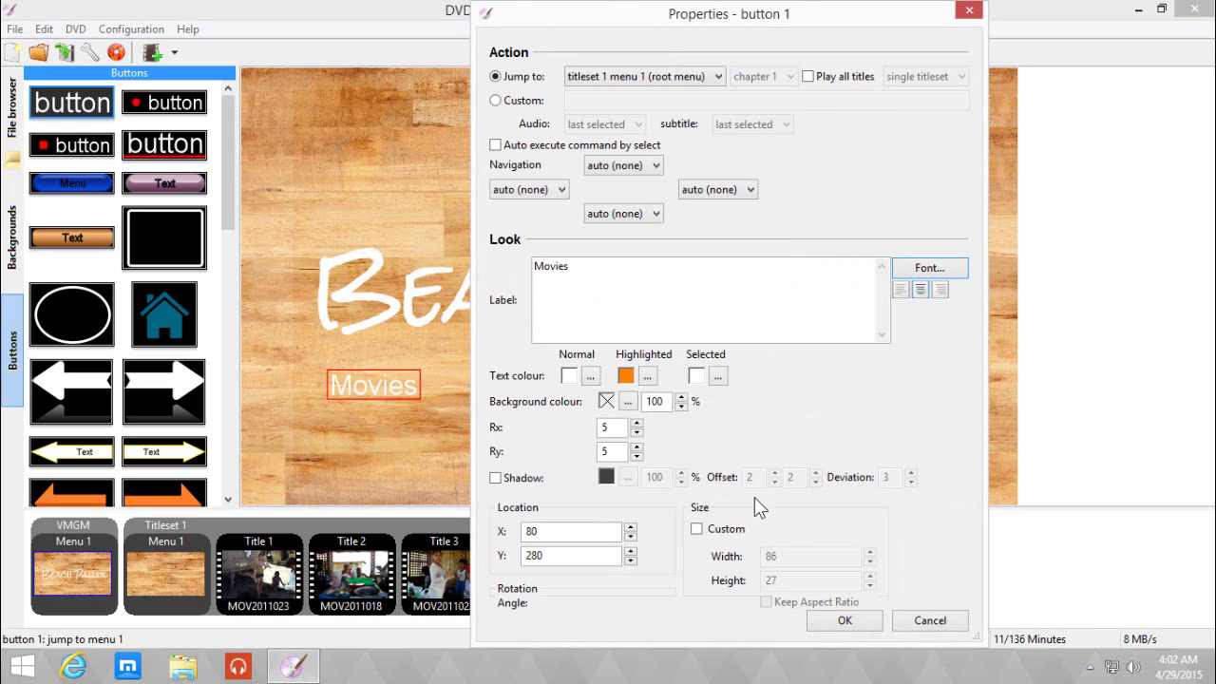
left_click(852, 629)
left_click_drag(410, 406, 728, 402)
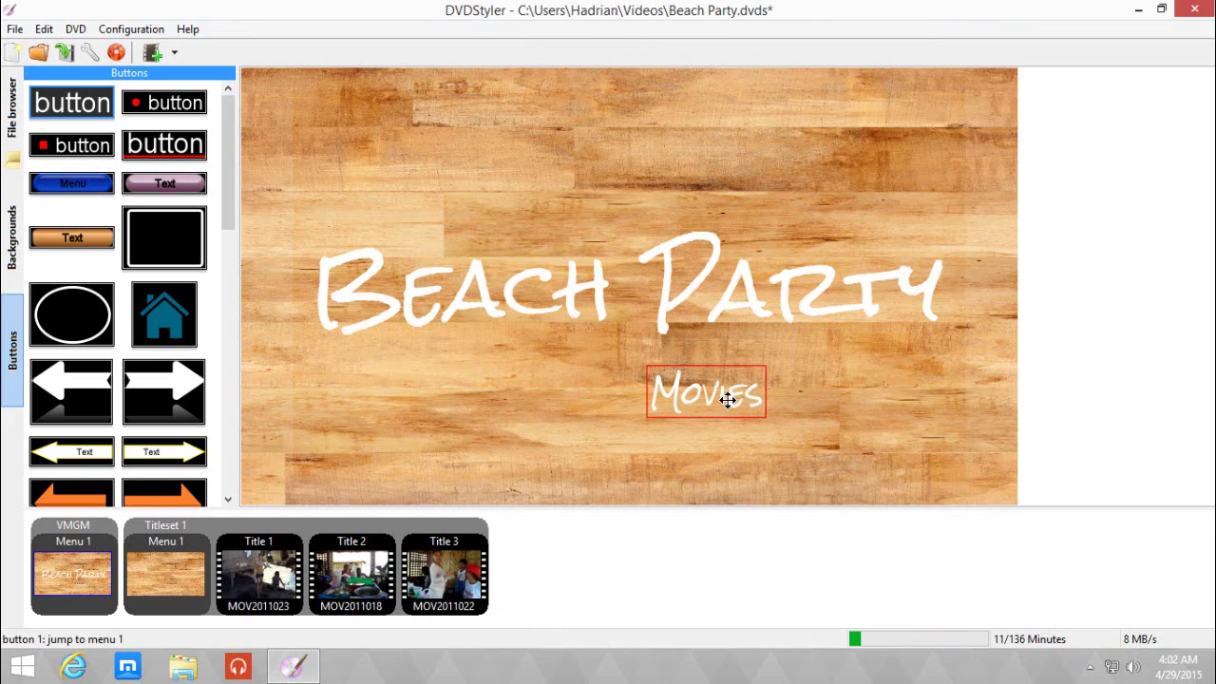
Step: Duplicate the Movies button and move the copy to its left
key("ctrl+c")
key("ctrl+v")
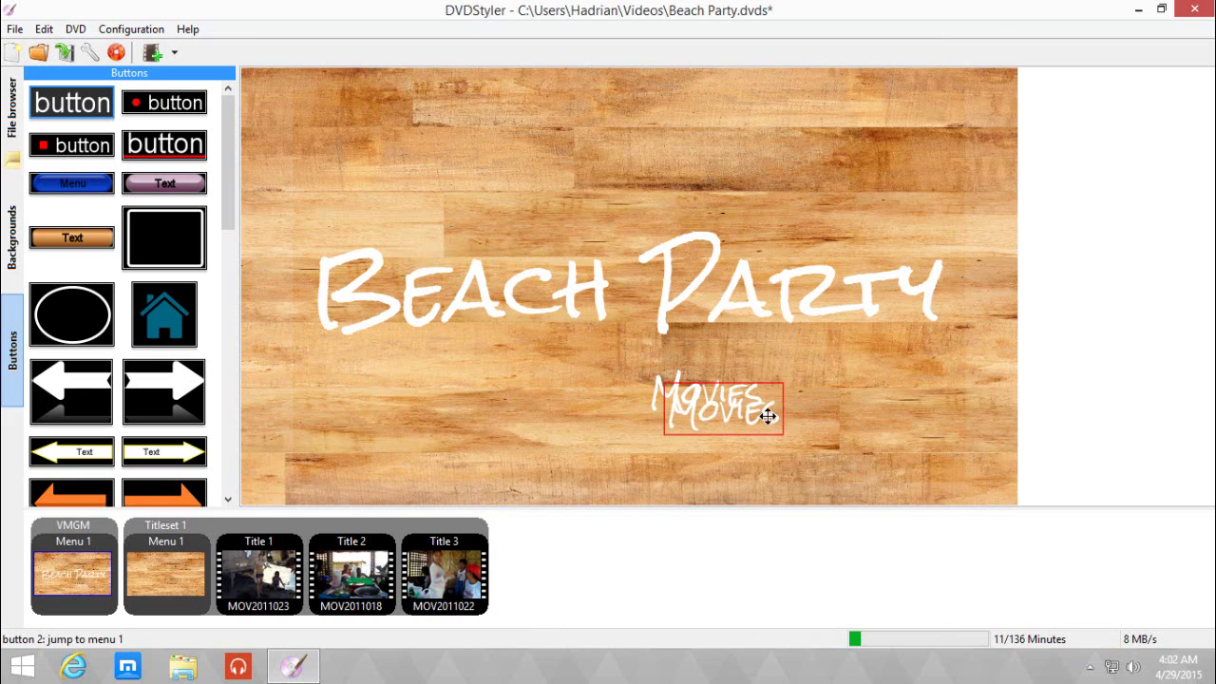
left_click_drag(768, 413, 586, 399)
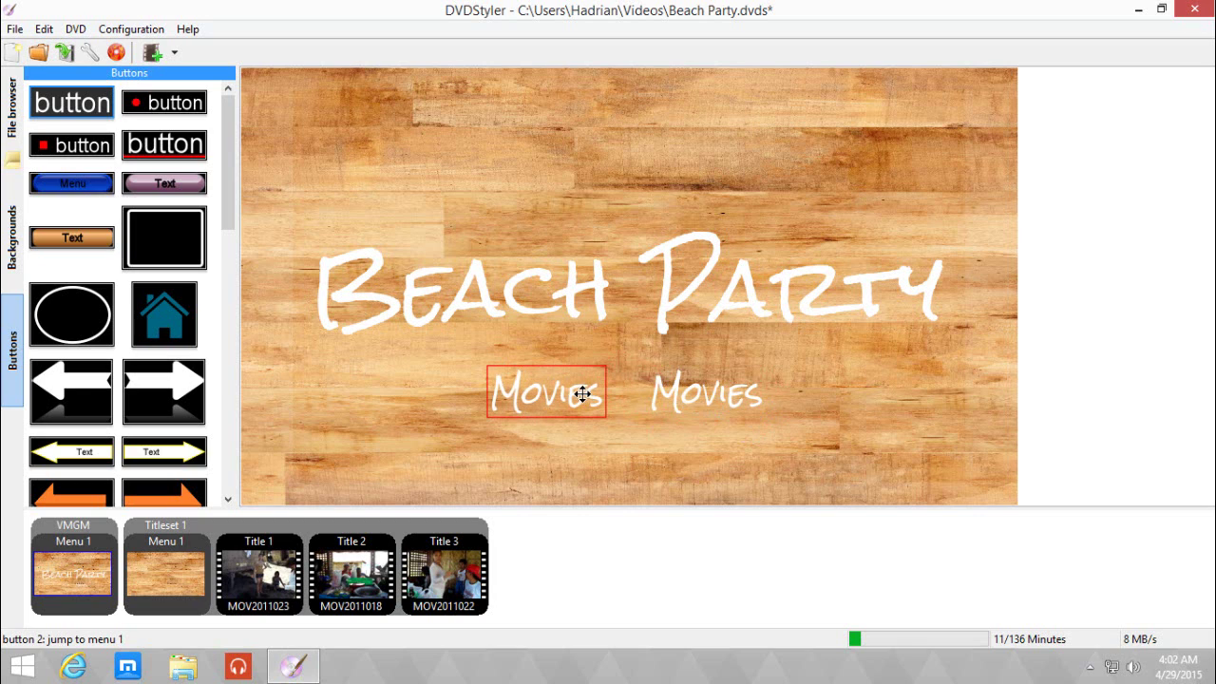
Step: Relabel the copy Play All, jumping to title 1 and playing all titles within one titleset
double_click(554, 396)
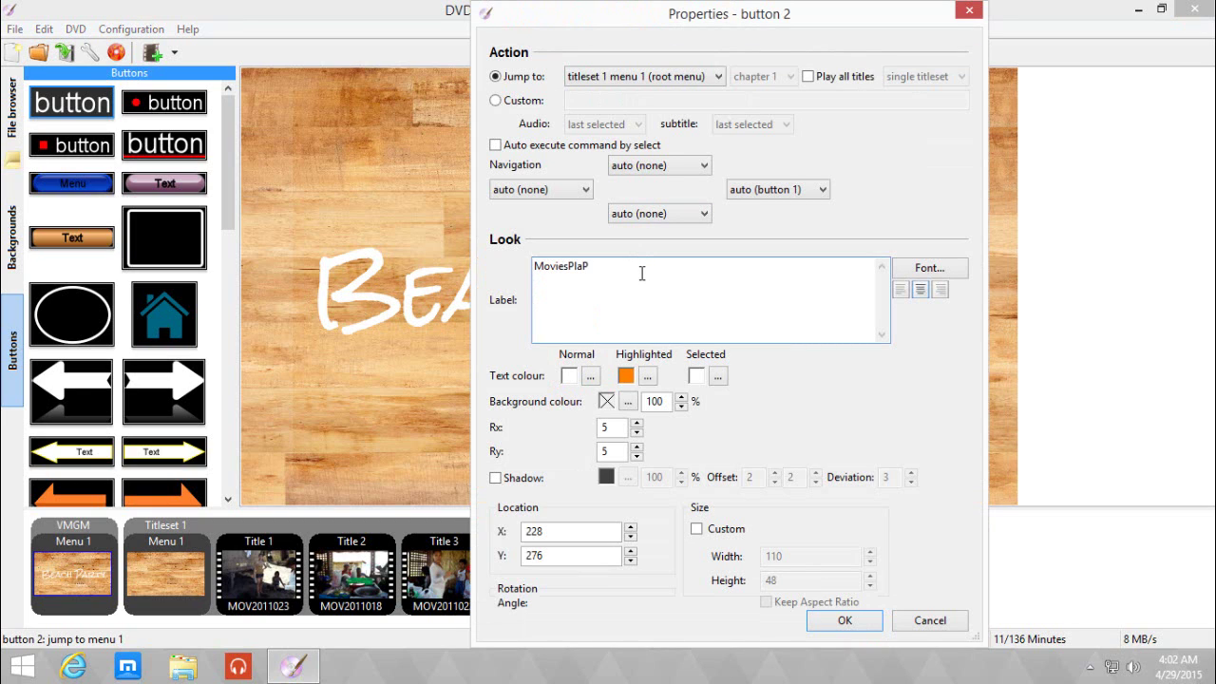
key("BackSpace")
key("BackSpace")
key("BackSpace")
key("BackSpace")
key("BackSpace")
key("BackSpace")
key("BackSpace")
key("BackSpace")
left_click(679, 76)
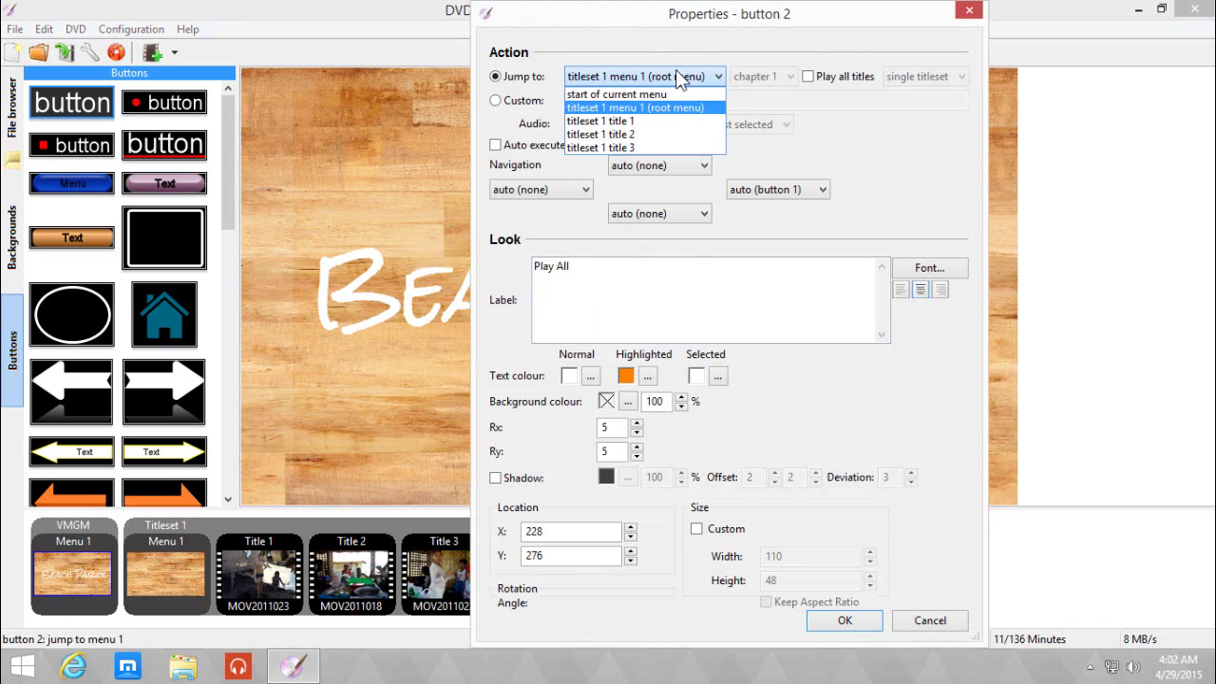
left_click(635, 122)
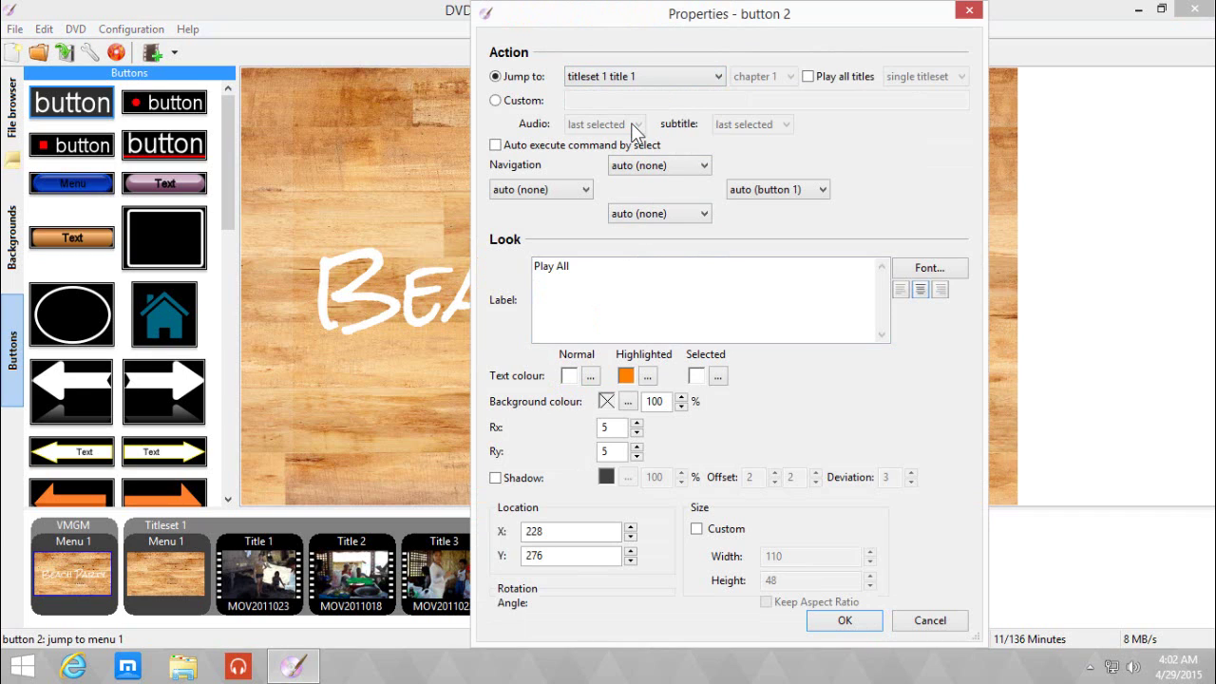
left_click(808, 78)
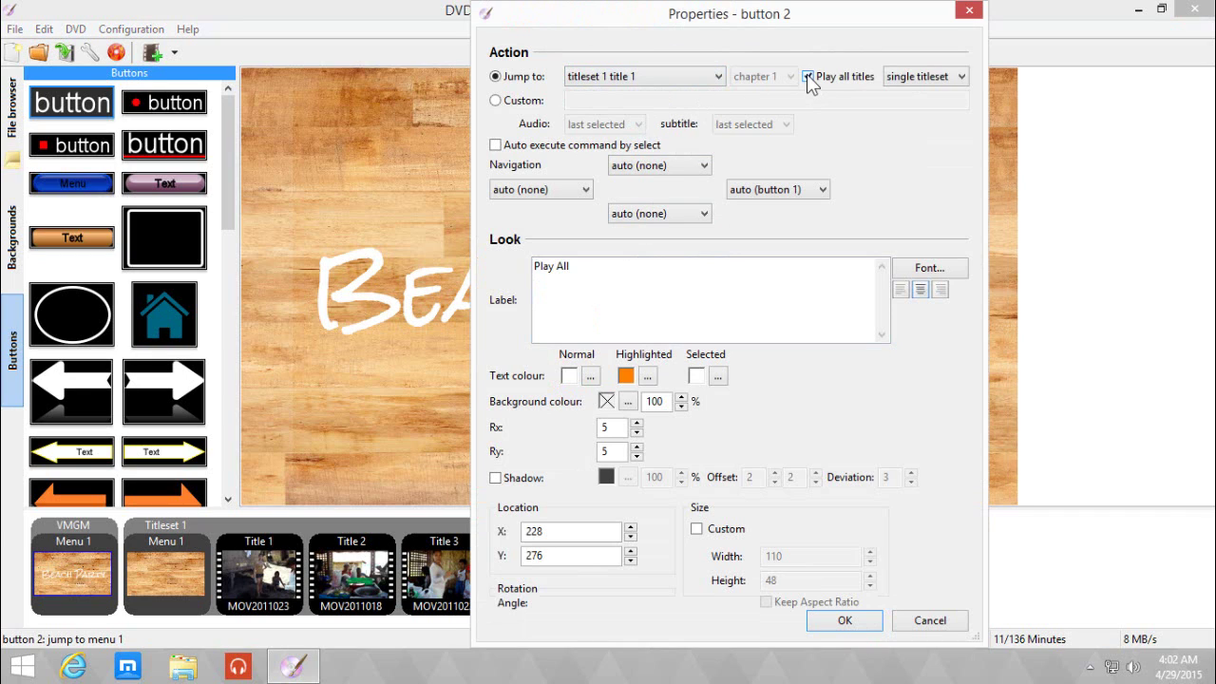
left_click(919, 80)
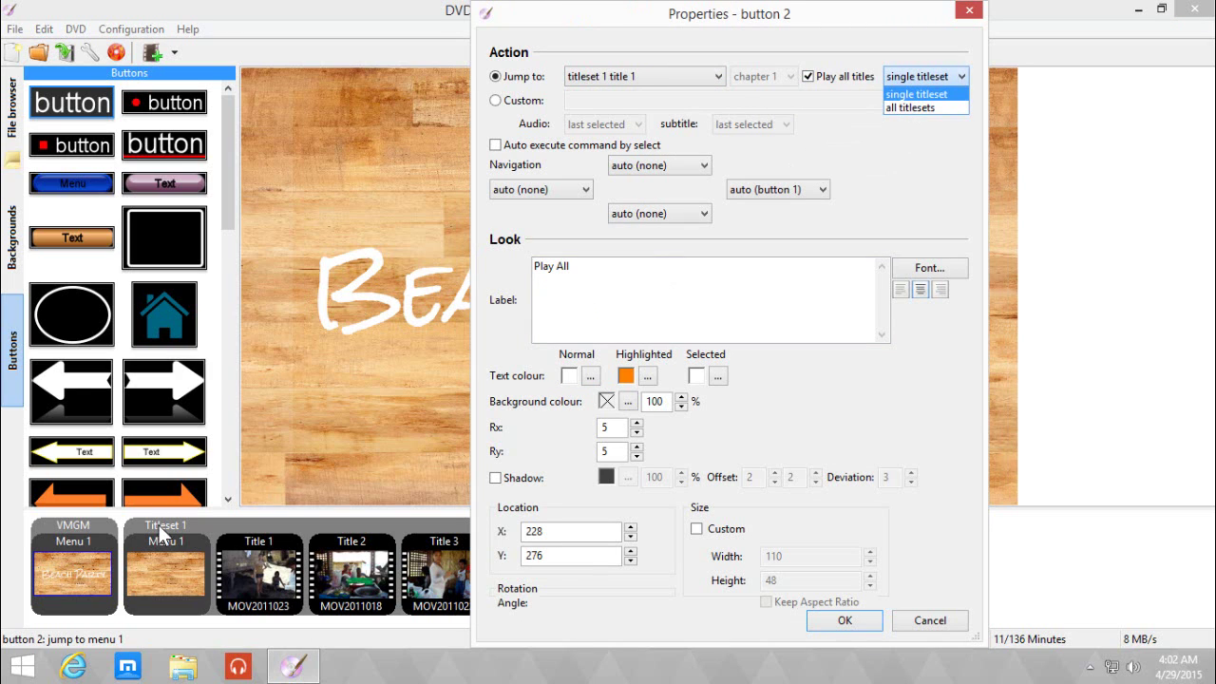
left_click(831, 152)
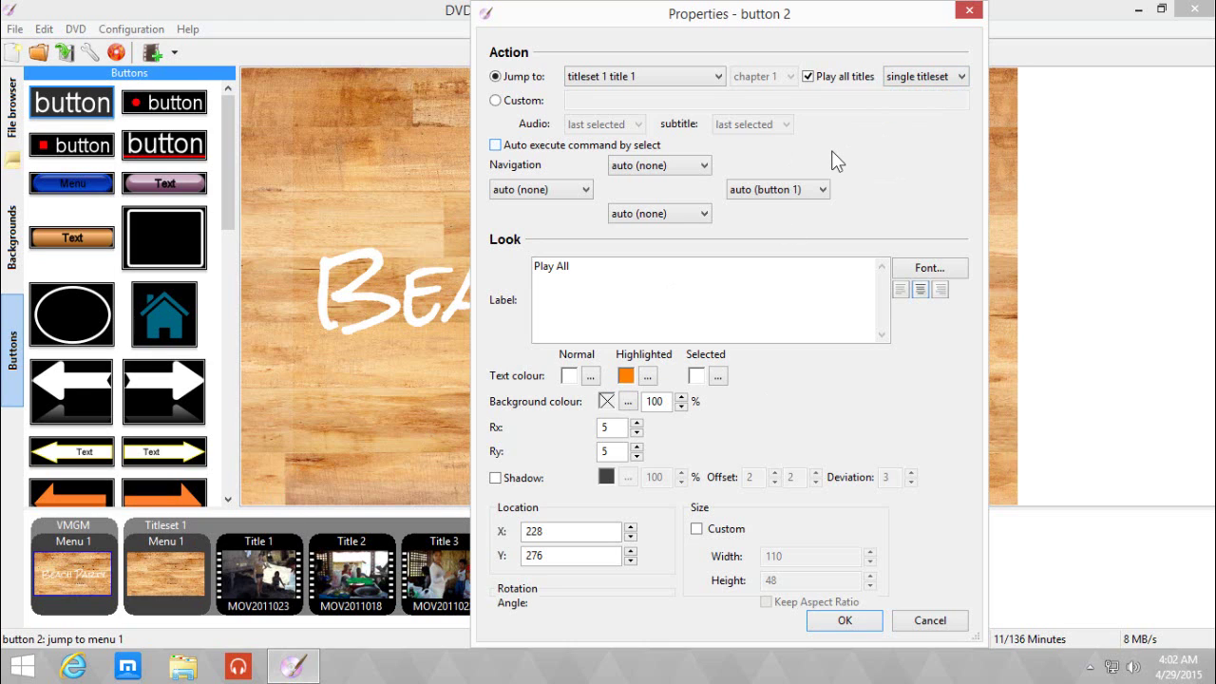
left_click(844, 622)
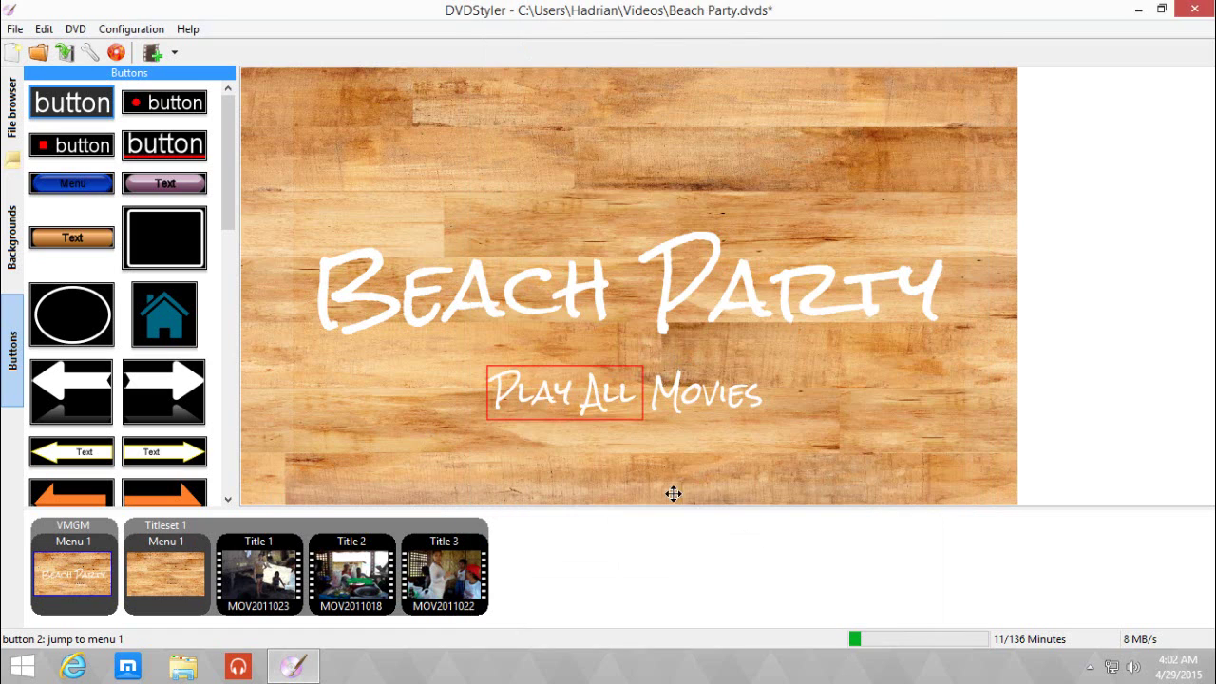
Step: Centre the Play All and Movies buttons together horizontally on the menu
left_click_drag(583, 393, 566, 402)
left_click(691, 401, "ctrl")
right_click(691, 400)
mouse_move(755, 426)
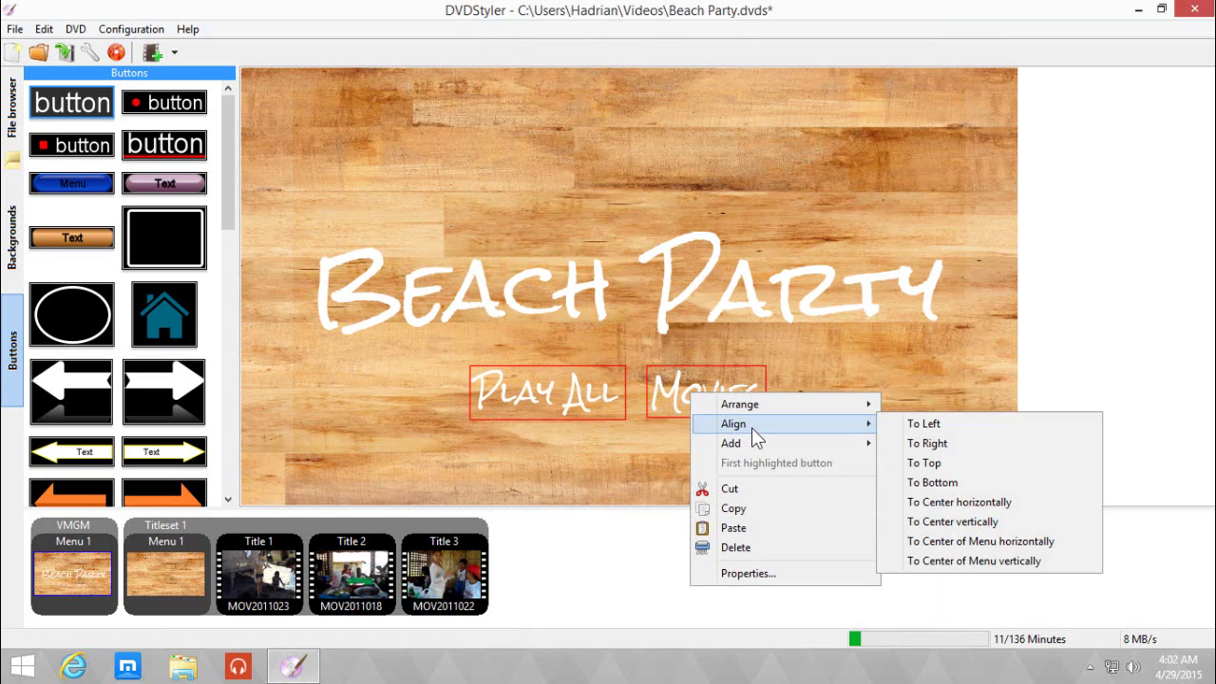
left_click(953, 521)
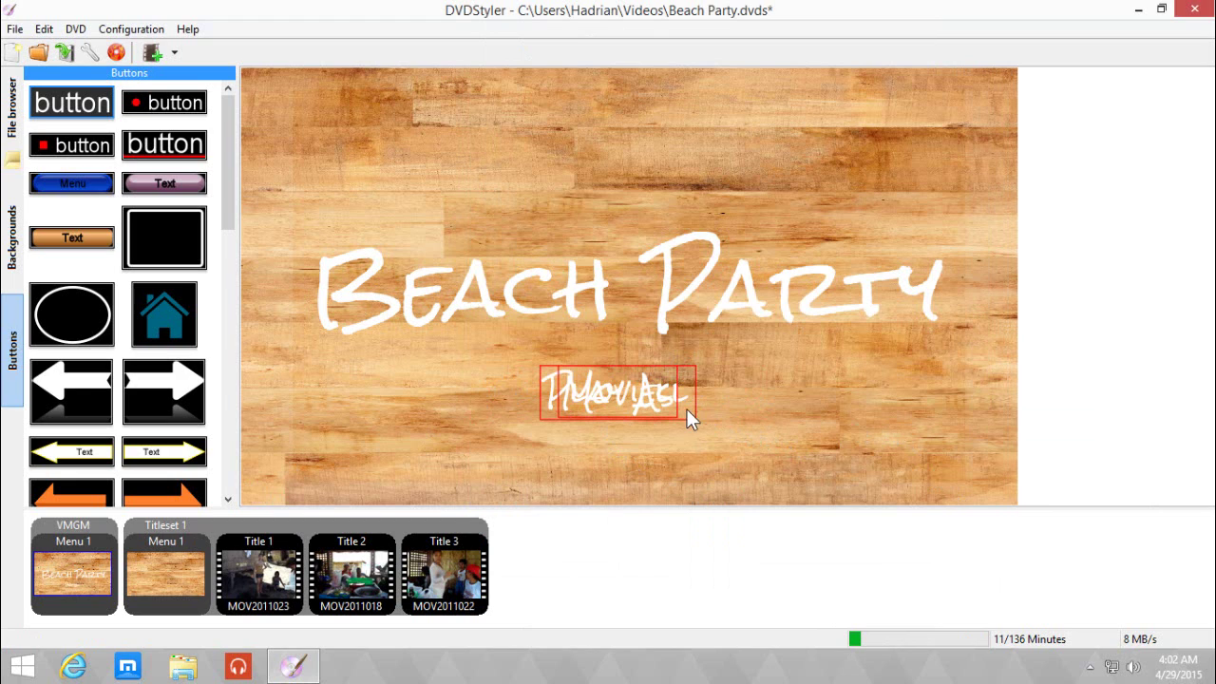
key("ctrl+z")
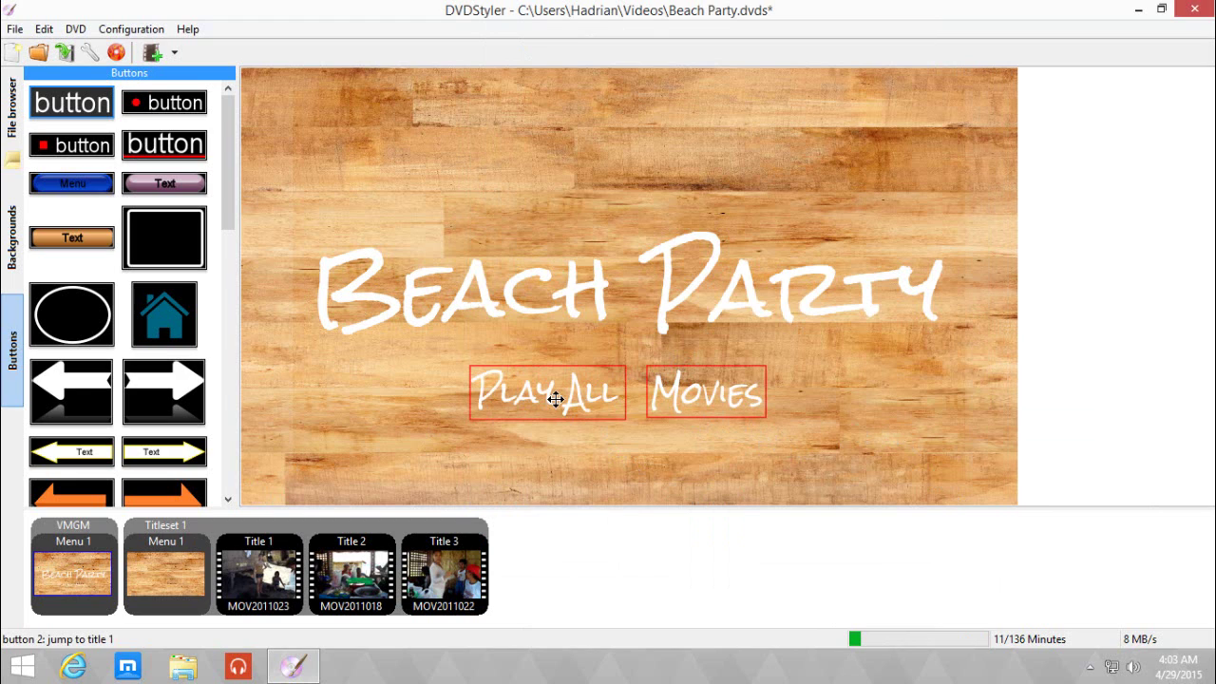
right_click(555, 398)
mouse_move(671, 432)
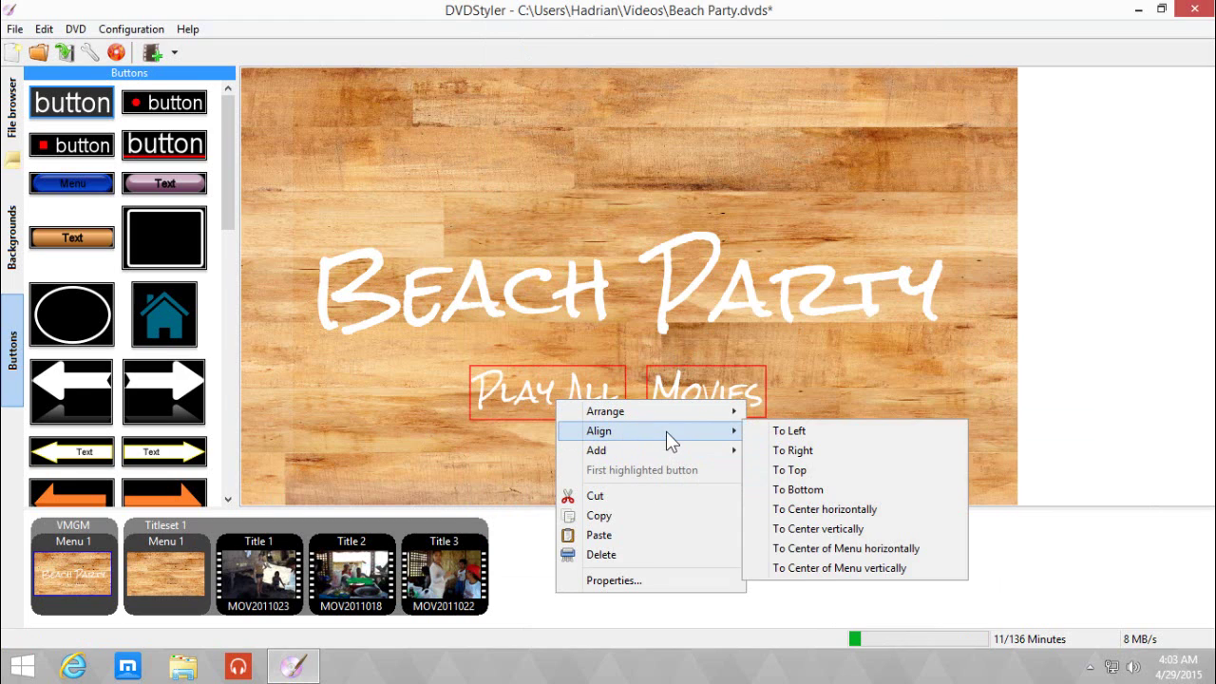
left_click(830, 555)
left_click(810, 433)
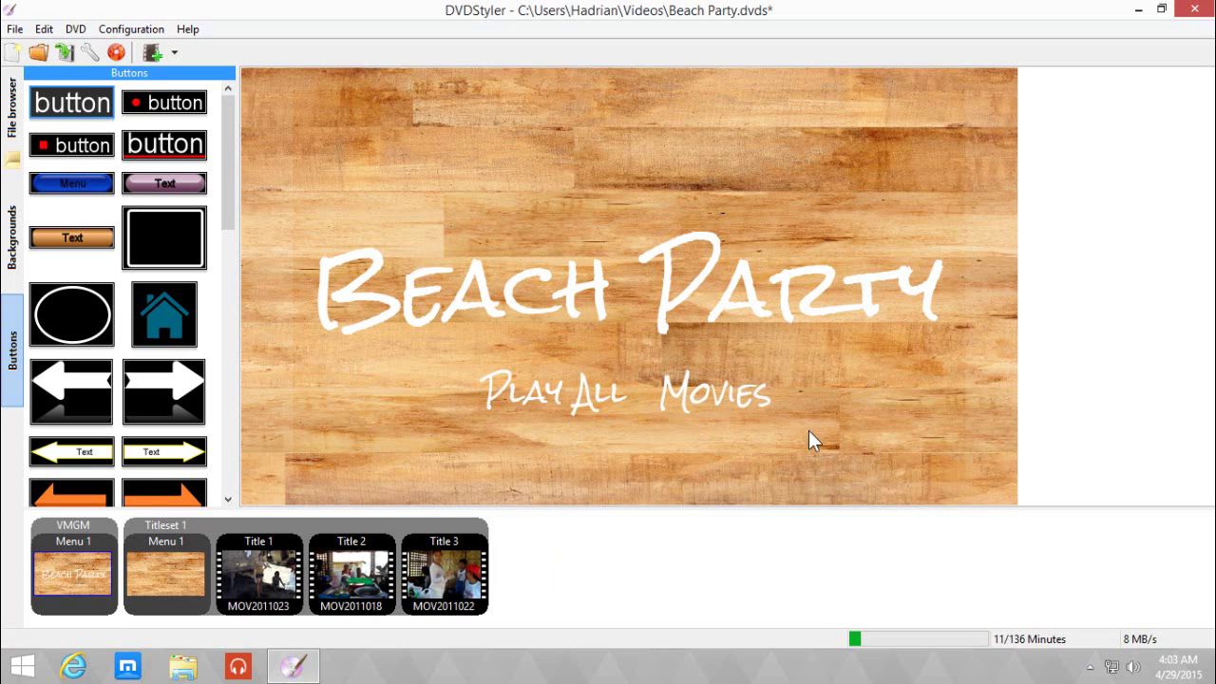
Step: Give the Beach Party title a shadow with offsets 0, 0 and deviation 5
double_click(543, 303)
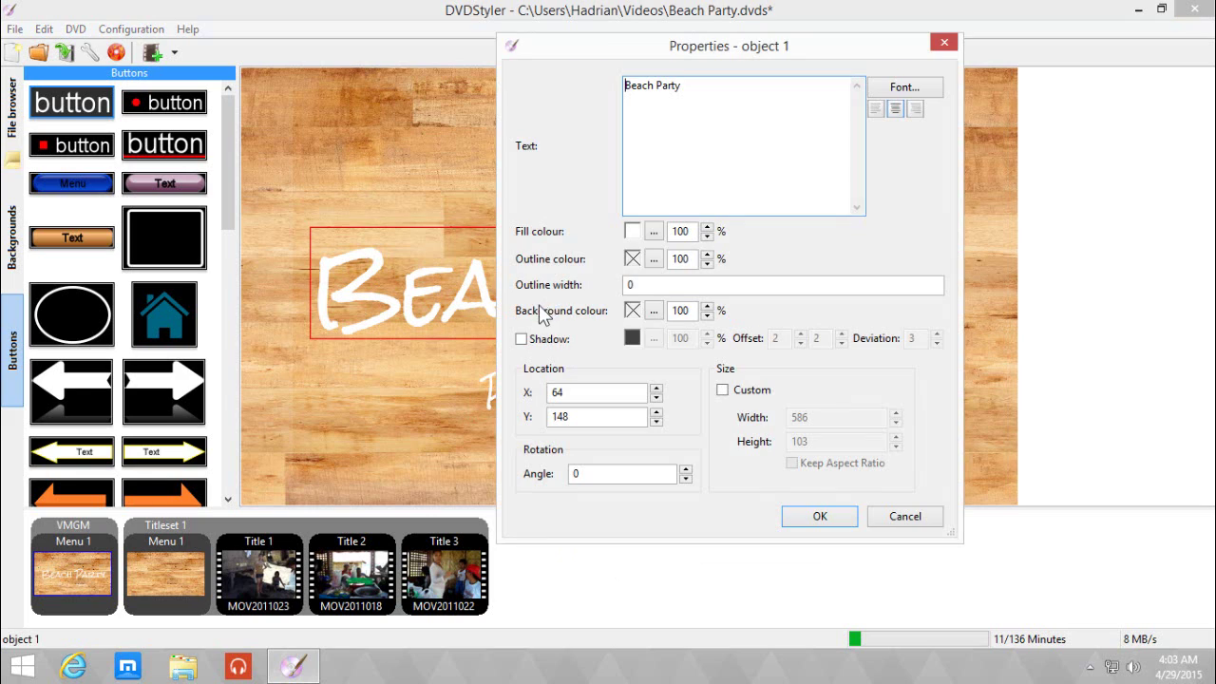
left_click(543, 346)
left_click(775, 338)
key("BackSpace")
type("0")
double_click(824, 340)
type("0")
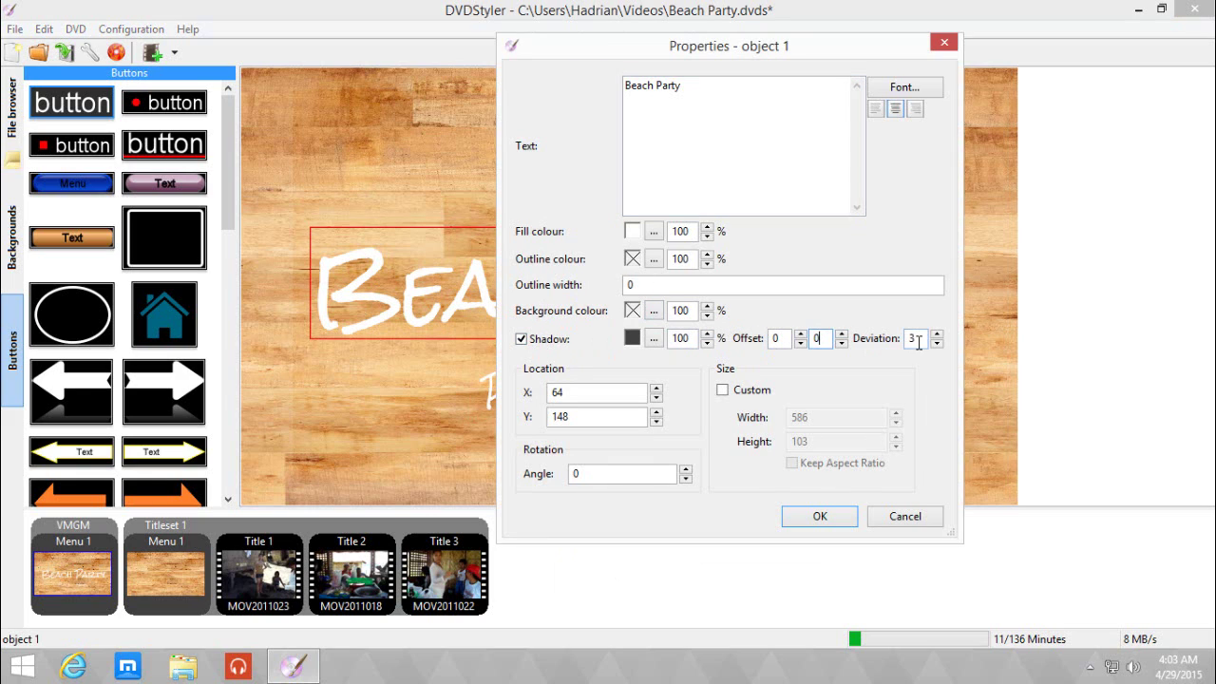
double_click(916, 339)
type("5")
left_click(825, 518)
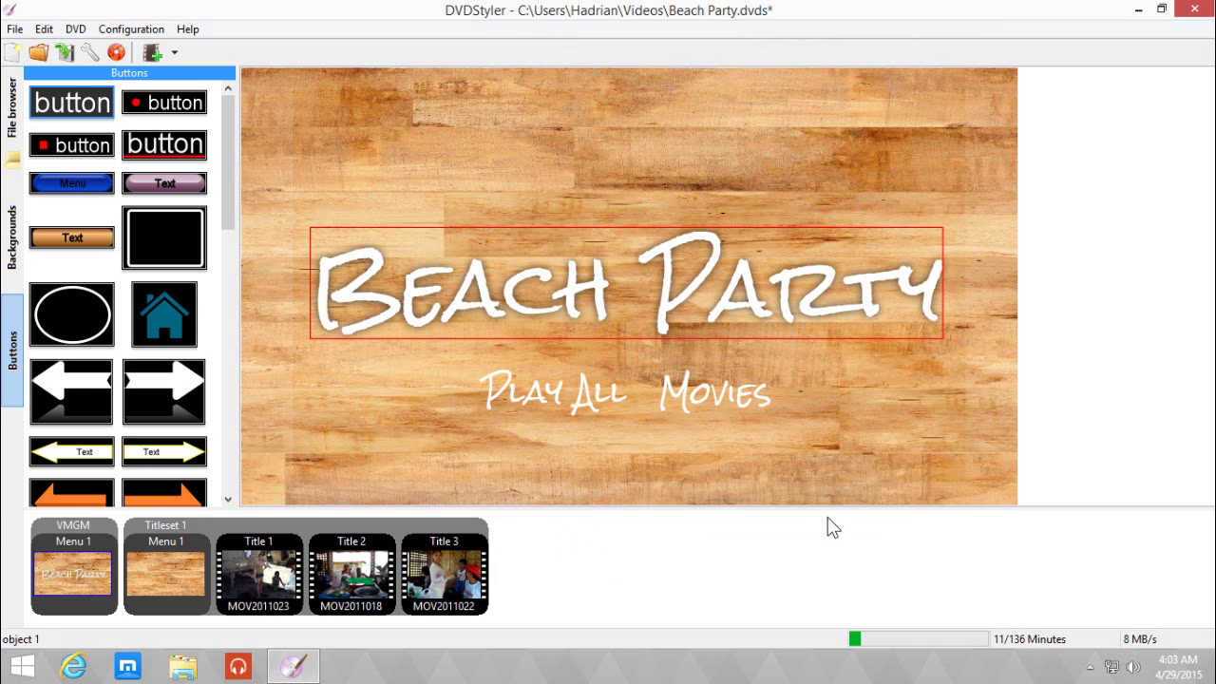
Step: Add a shadow with offsets 0, 0 to the Play All button
double_click(570, 395)
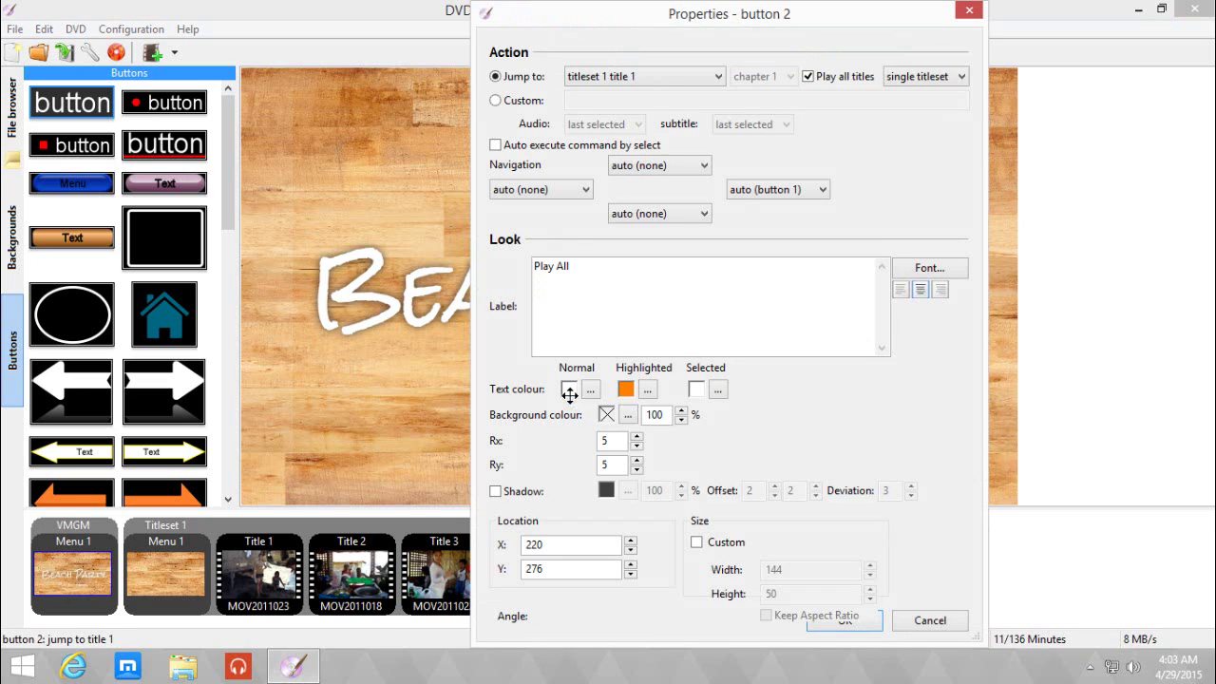
left_click(532, 490)
double_click(753, 490)
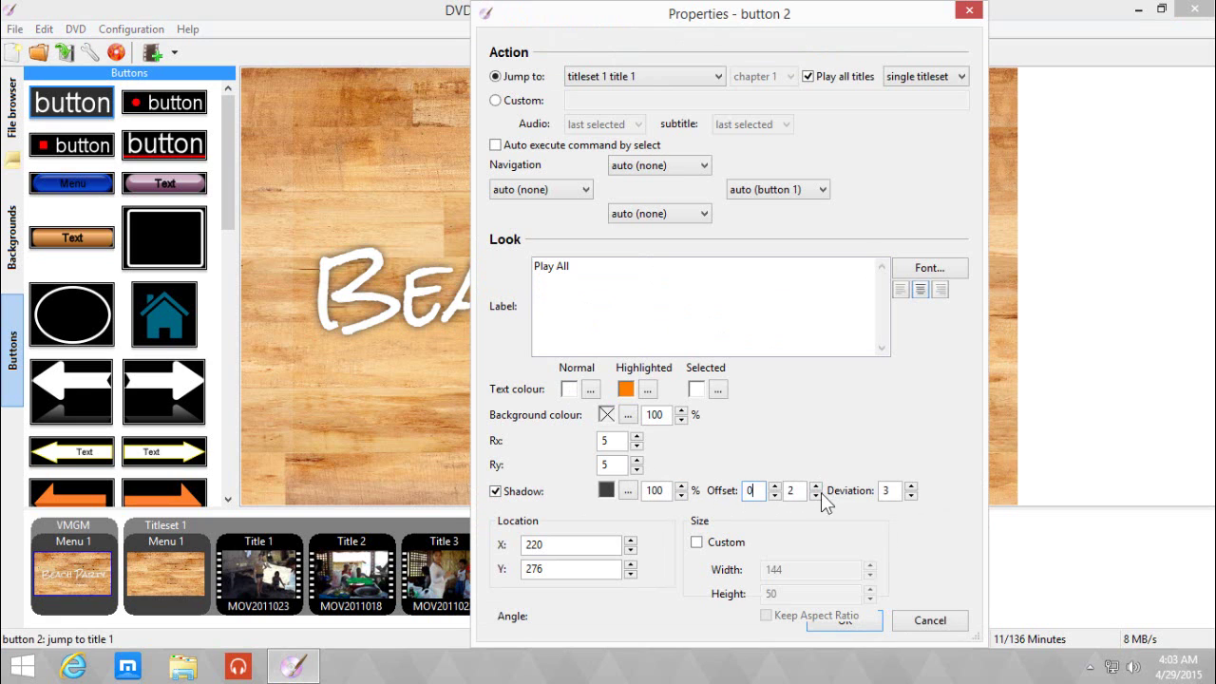
type("0")
key("Tab")
type("0")
left_click(862, 624)
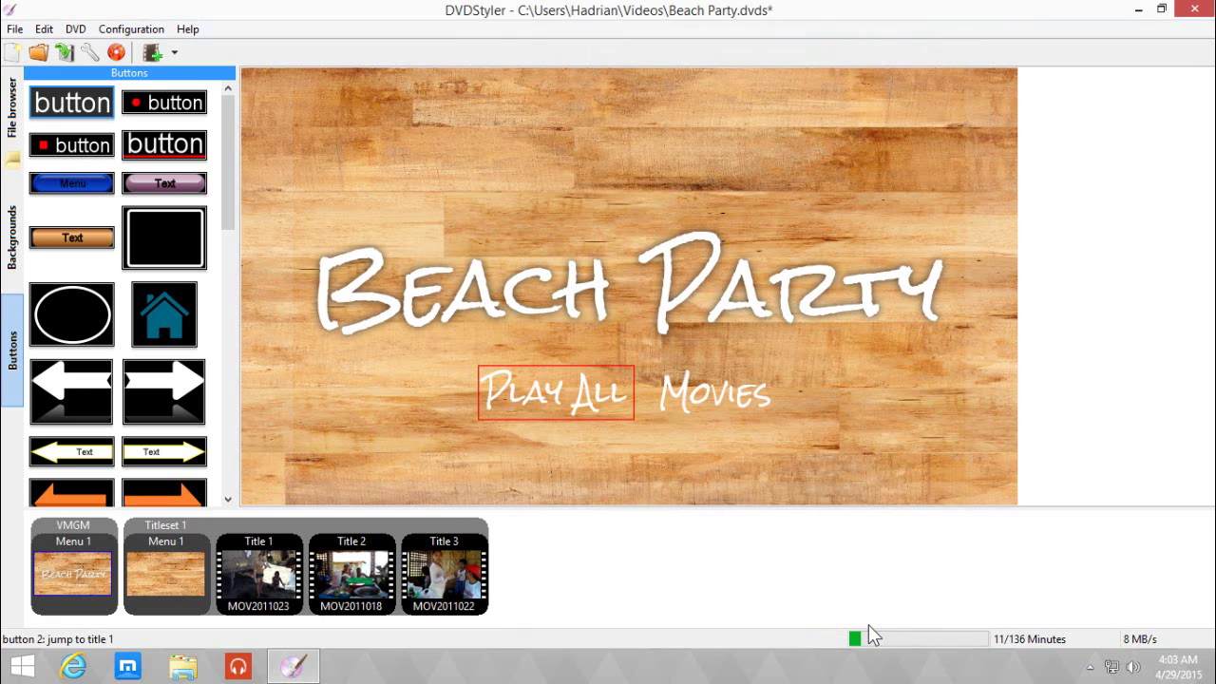
Step: Add a shadow with offsets 0, 0 to the Movies button
double_click(706, 410)
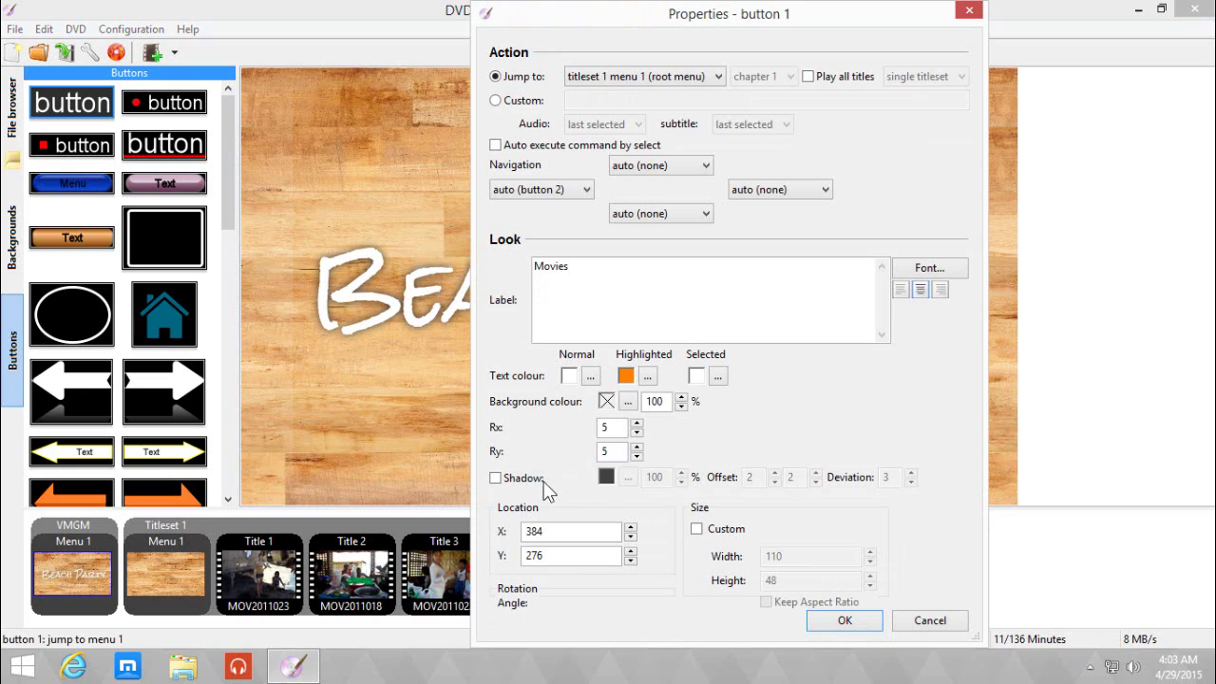
left_click(495, 477)
double_click(748, 479)
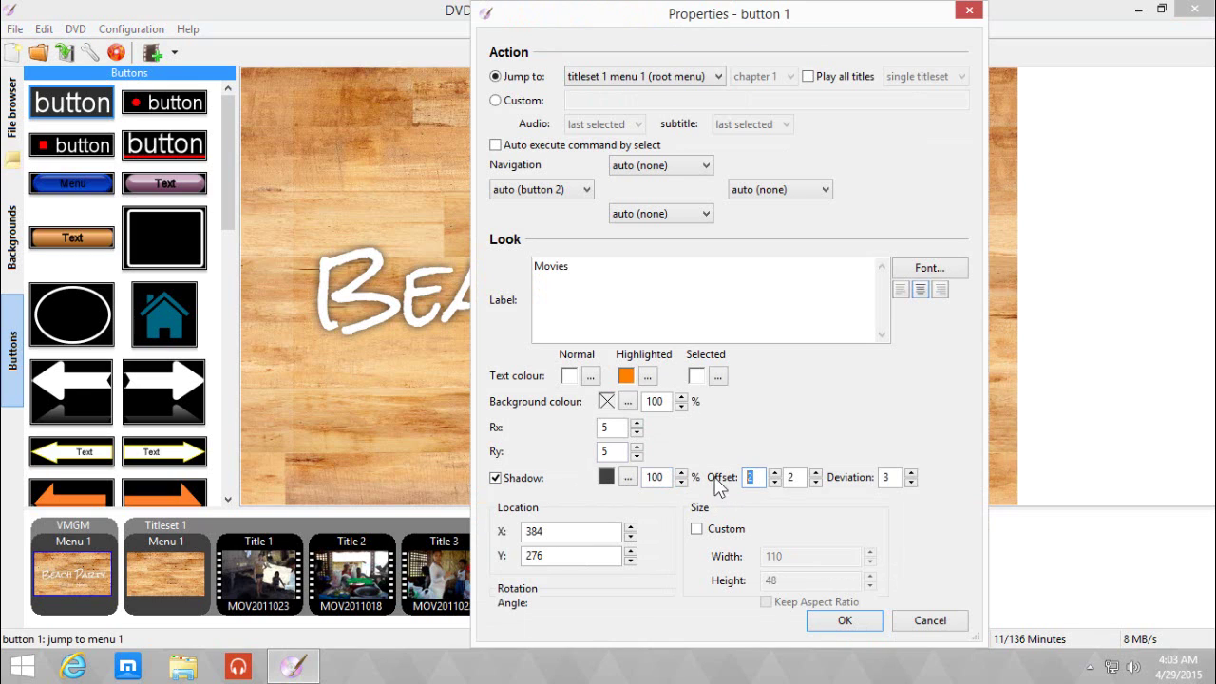
type("0")
double_click(790, 478)
type("0")
left_click(849, 620)
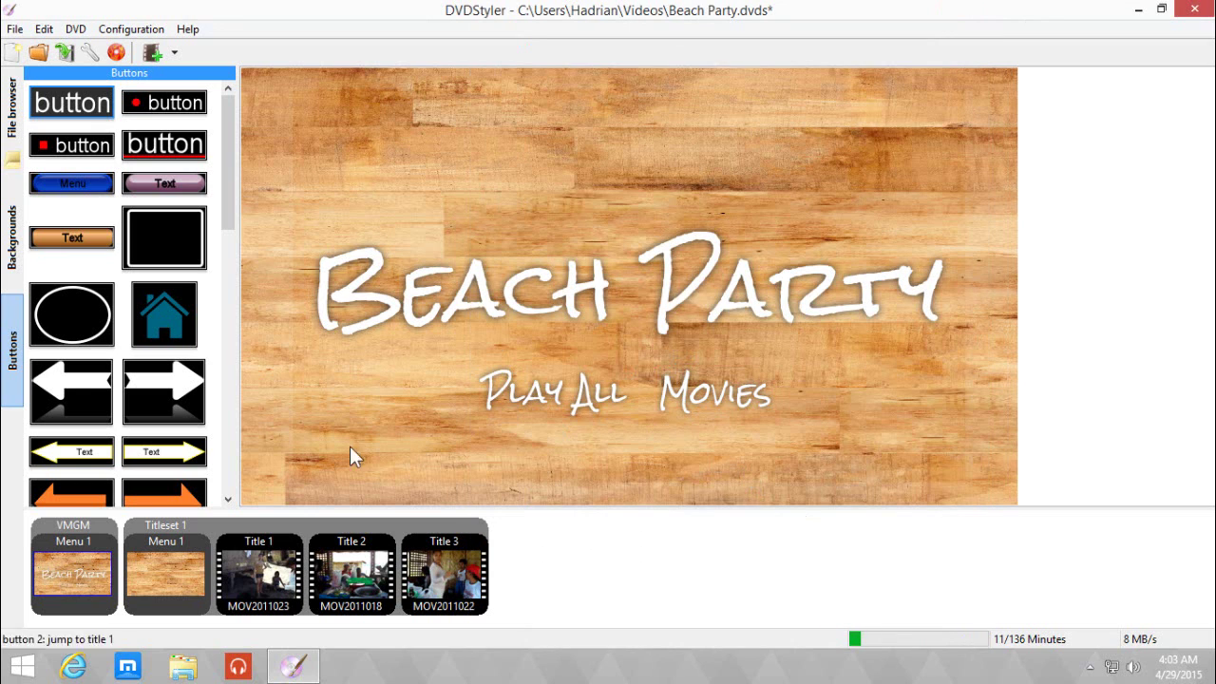
Step: Add a Movies text object to the empty titleset Menu 1
left_click(167, 569)
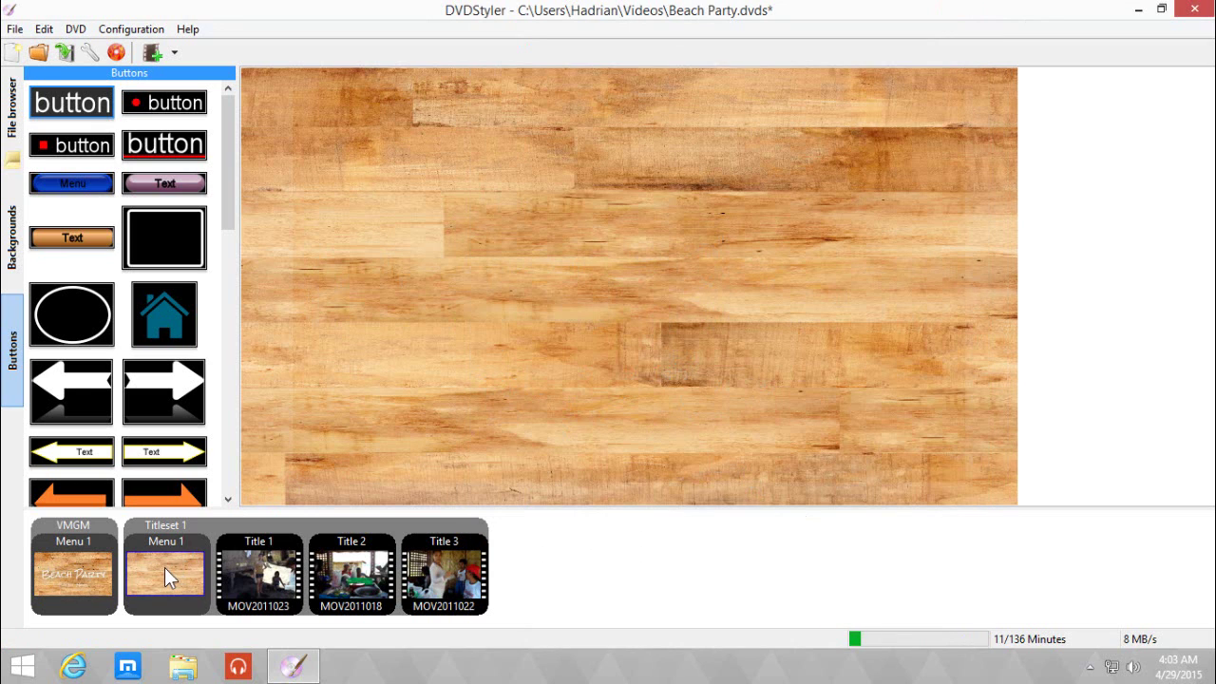
right_click(385, 226)
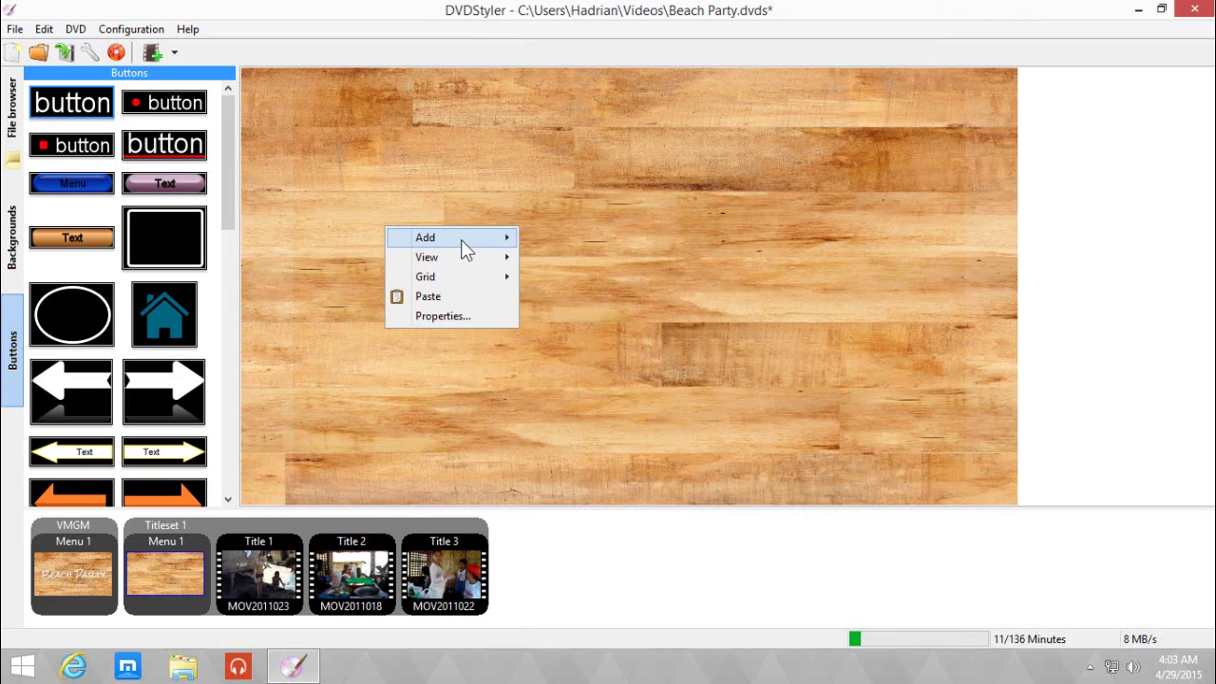
mouse_move(461, 240)
left_click(560, 375)
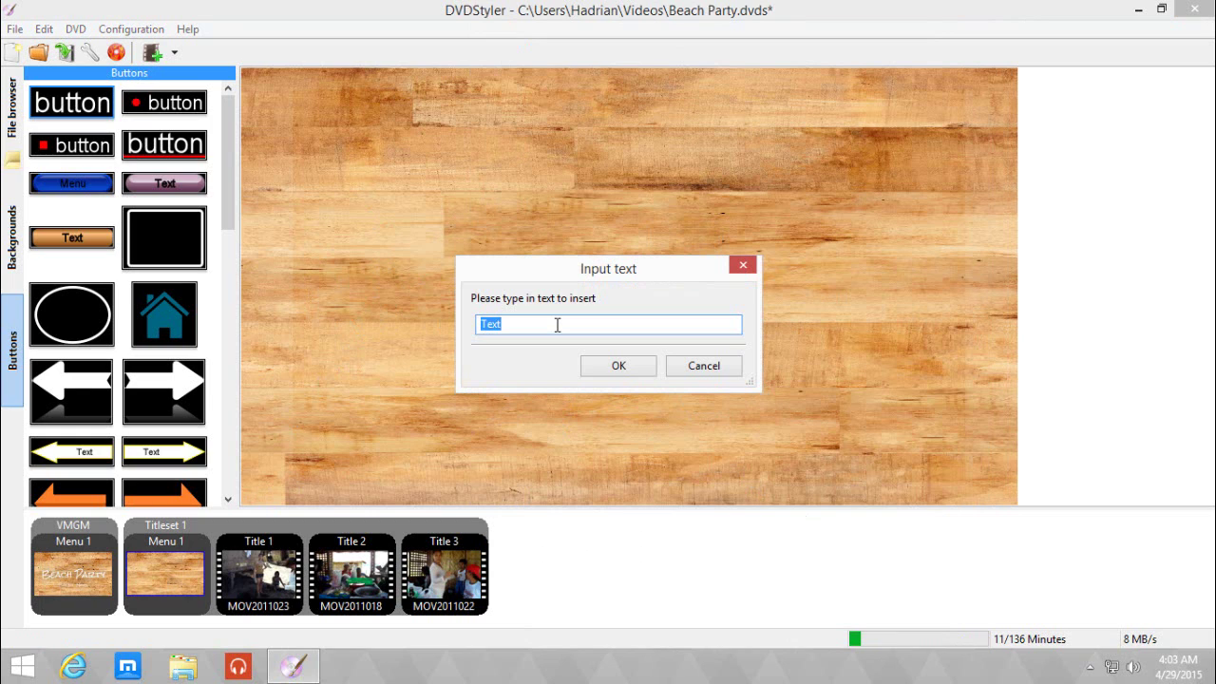
type("Movies")
left_click(618, 372)
Step: Set the Movies text to Rock Salt with a shadow at offsets 0, 0
double_click(446, 239)
left_click(898, 113)
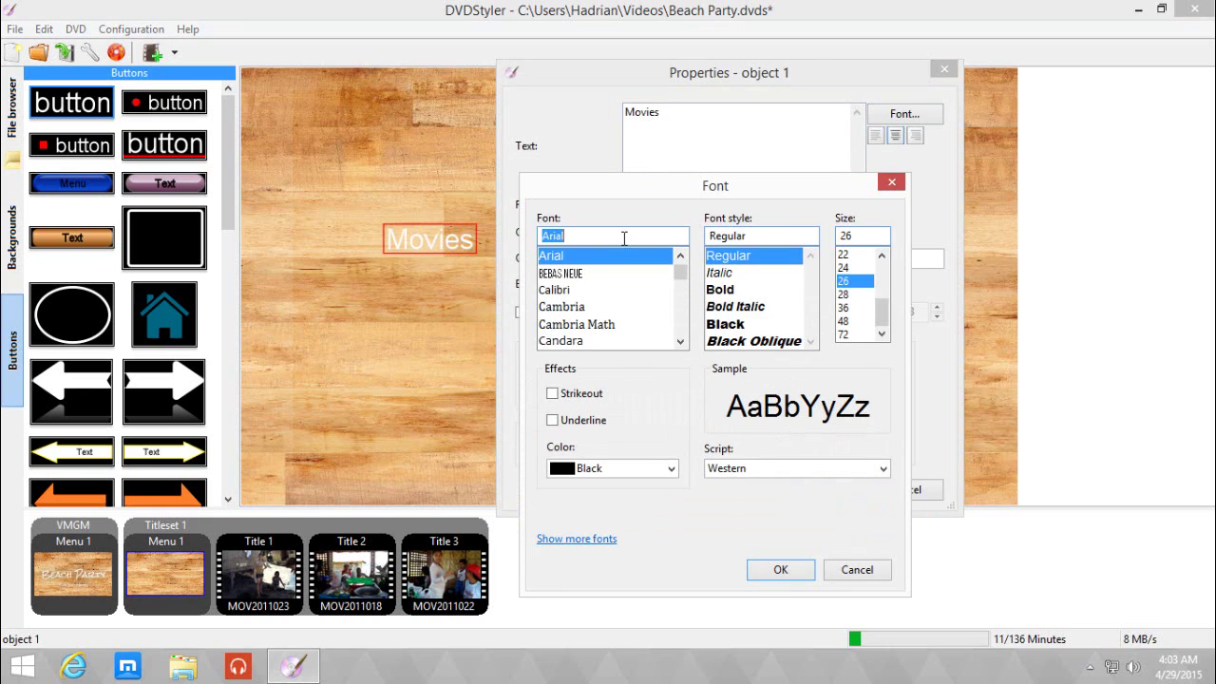
type("Ro")
key("Down")
key("Return")
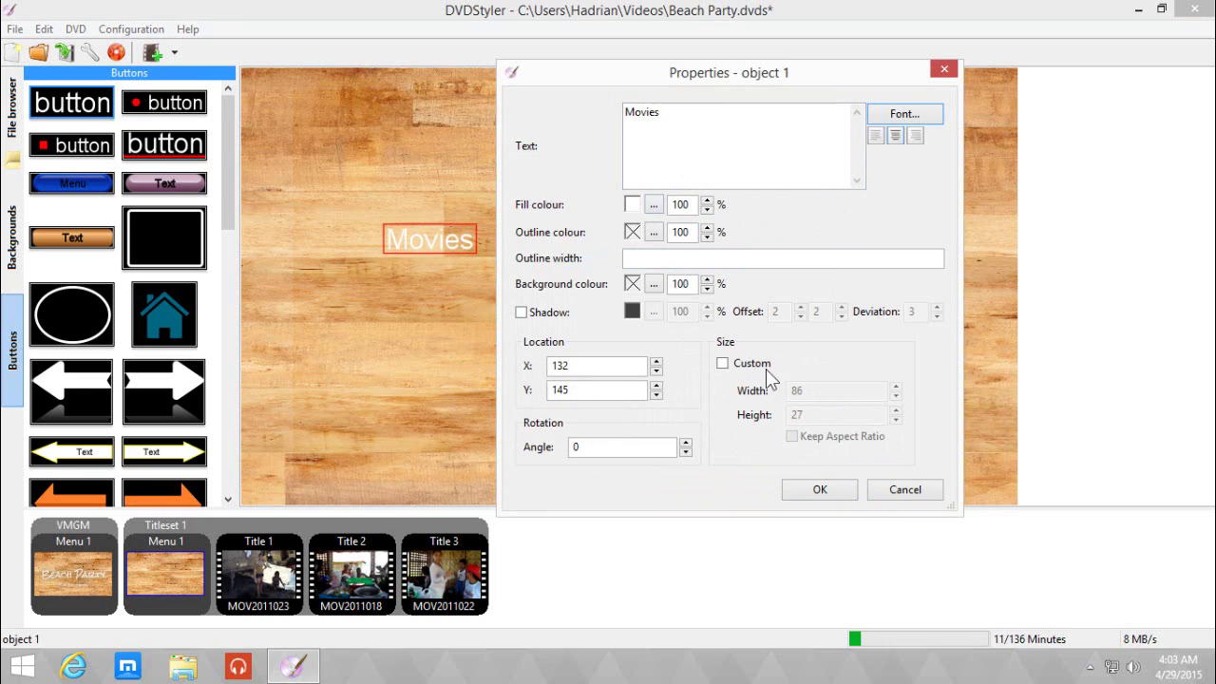
left_click(537, 316)
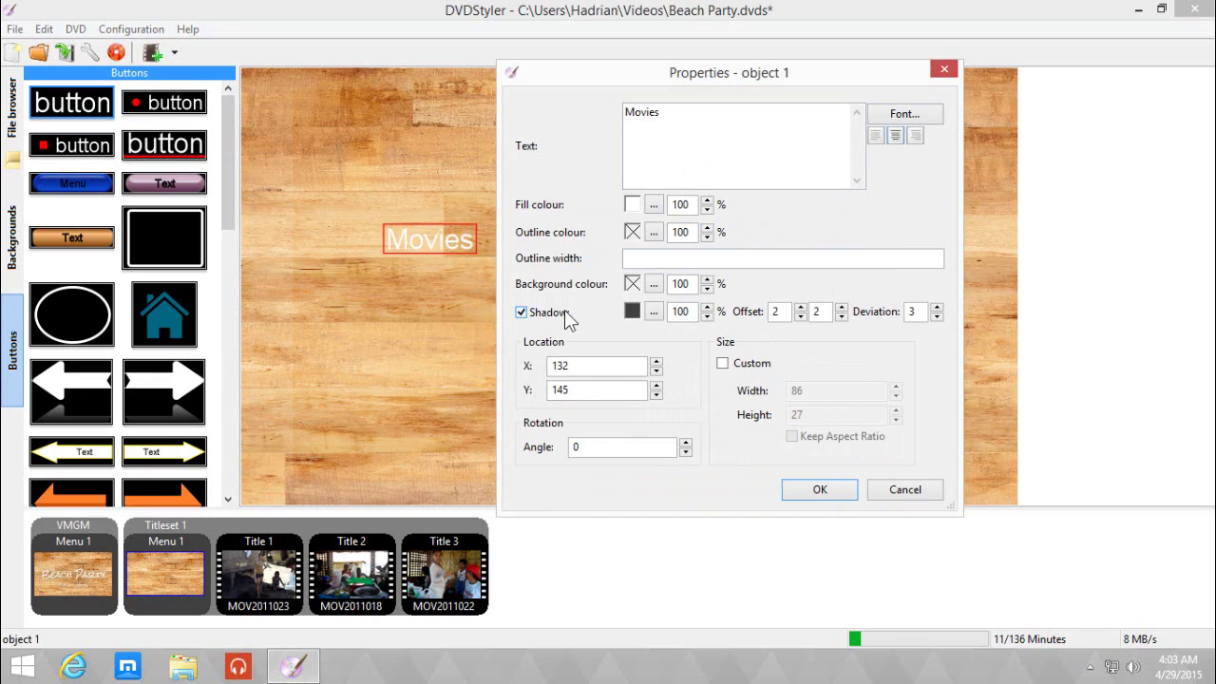
double_click(776, 311)
type("0")
key("Tab")
type("0")
Step: Enlarge the Movies heading's font size to 48
left_click(898, 120)
left_click(850, 309)
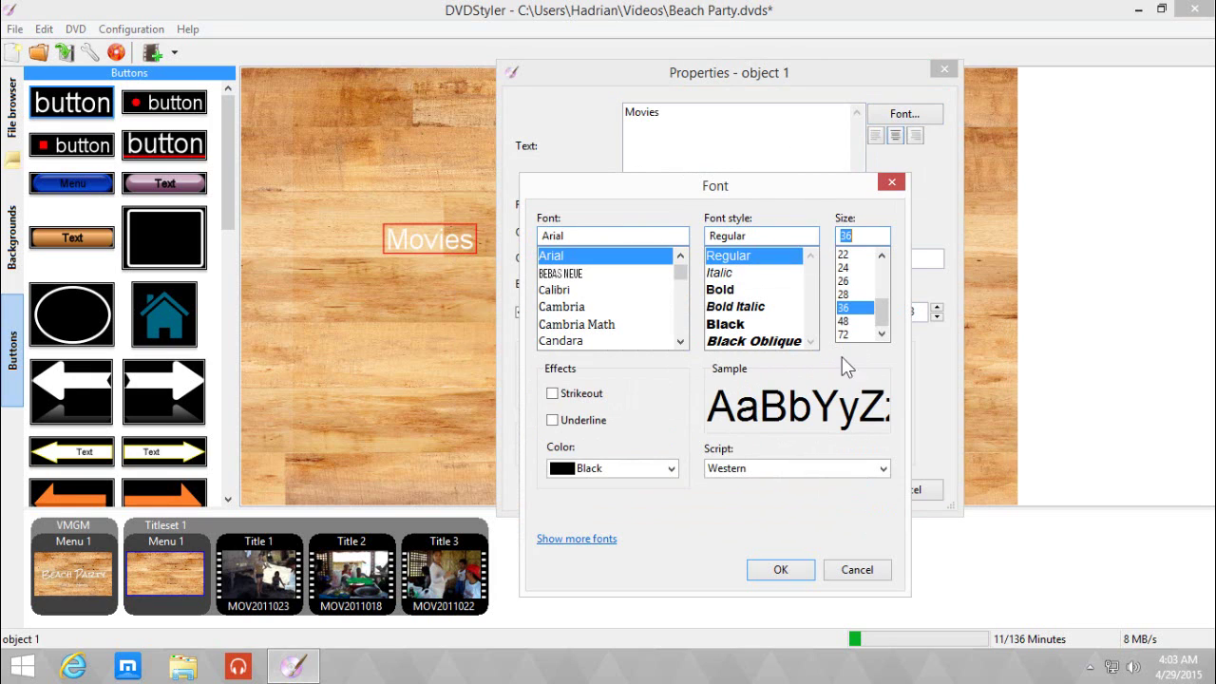
left_click(848, 321)
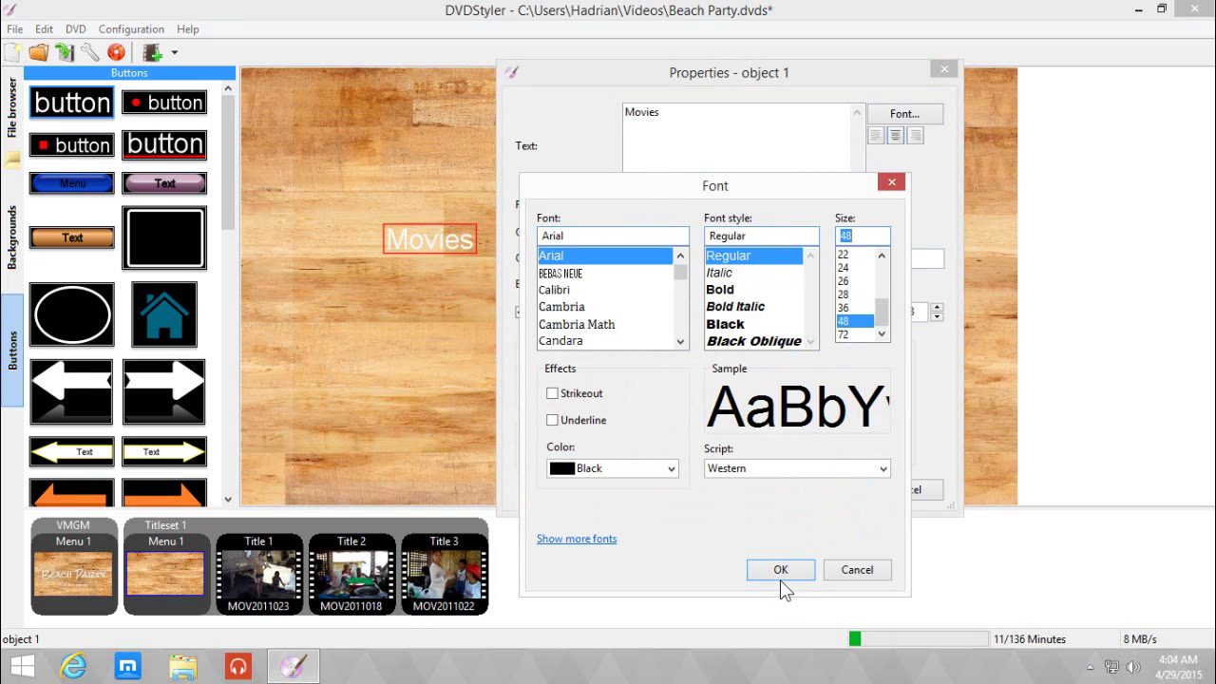
left_click(780, 572)
left_click(823, 485)
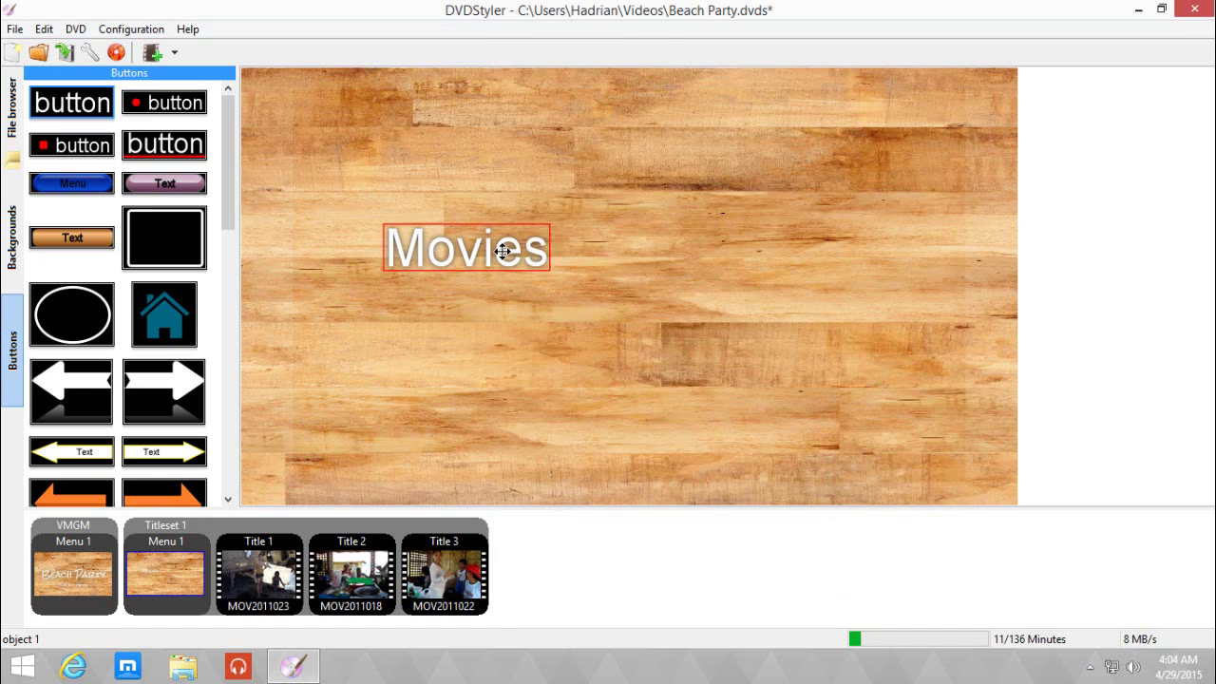
Step: Reapply the Rock Salt font to the Movies heading
double_click(506, 247)
left_click(901, 115)
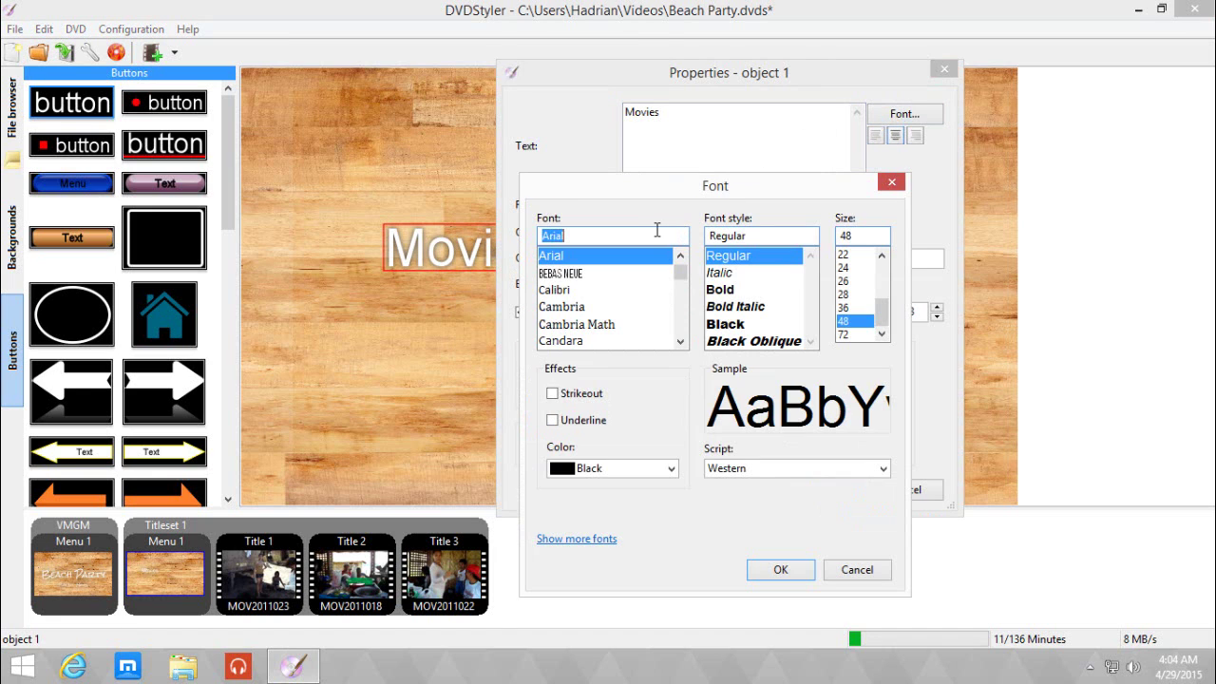
type("rock")
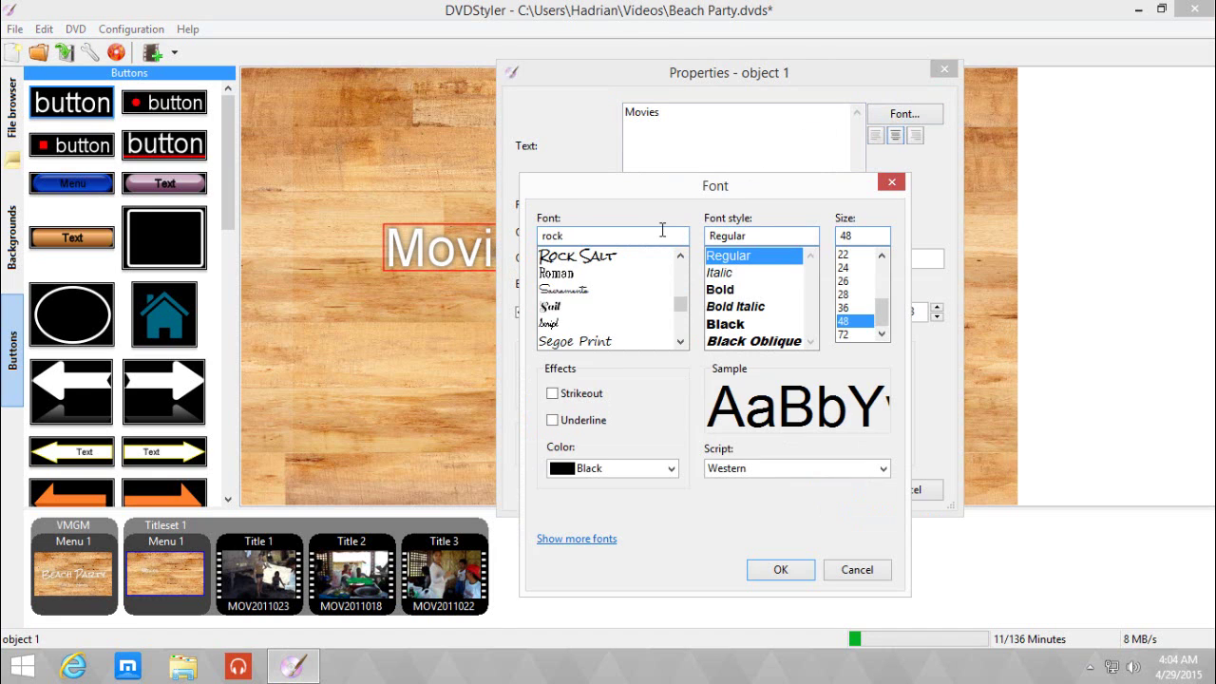
key("Return")
left_click(821, 490)
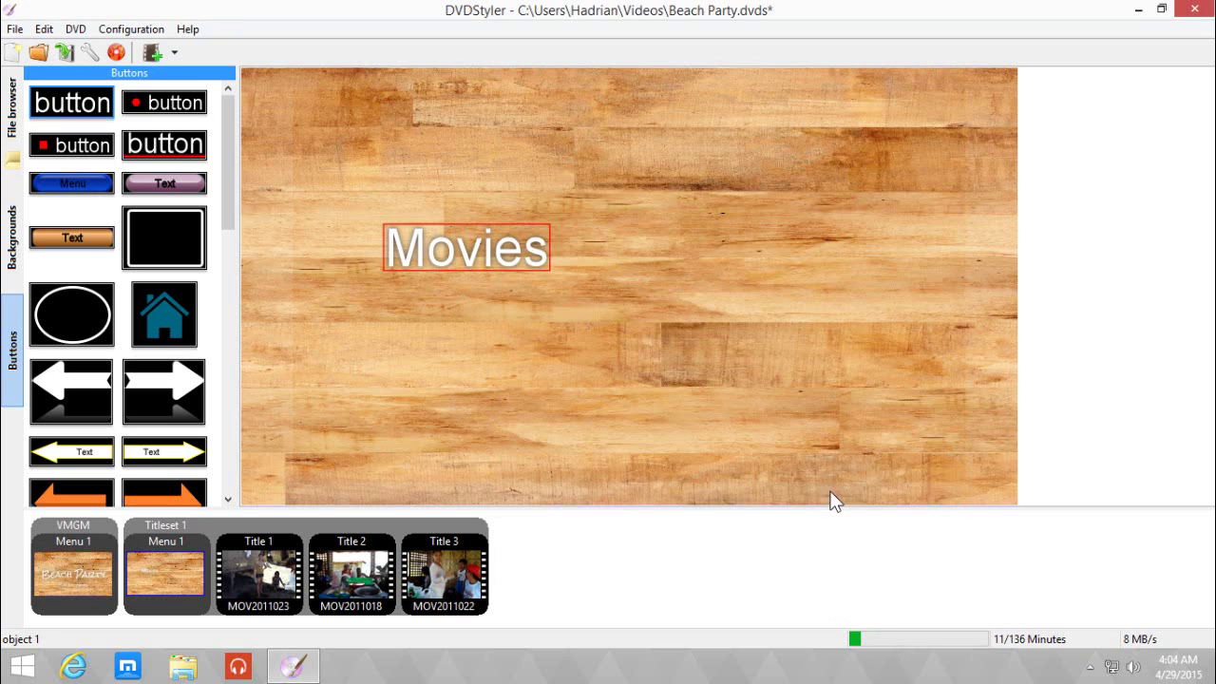
Step: Move the Movies heading to the top-left and place a Title 1 video button below it
left_click_drag(511, 271, 443, 149)
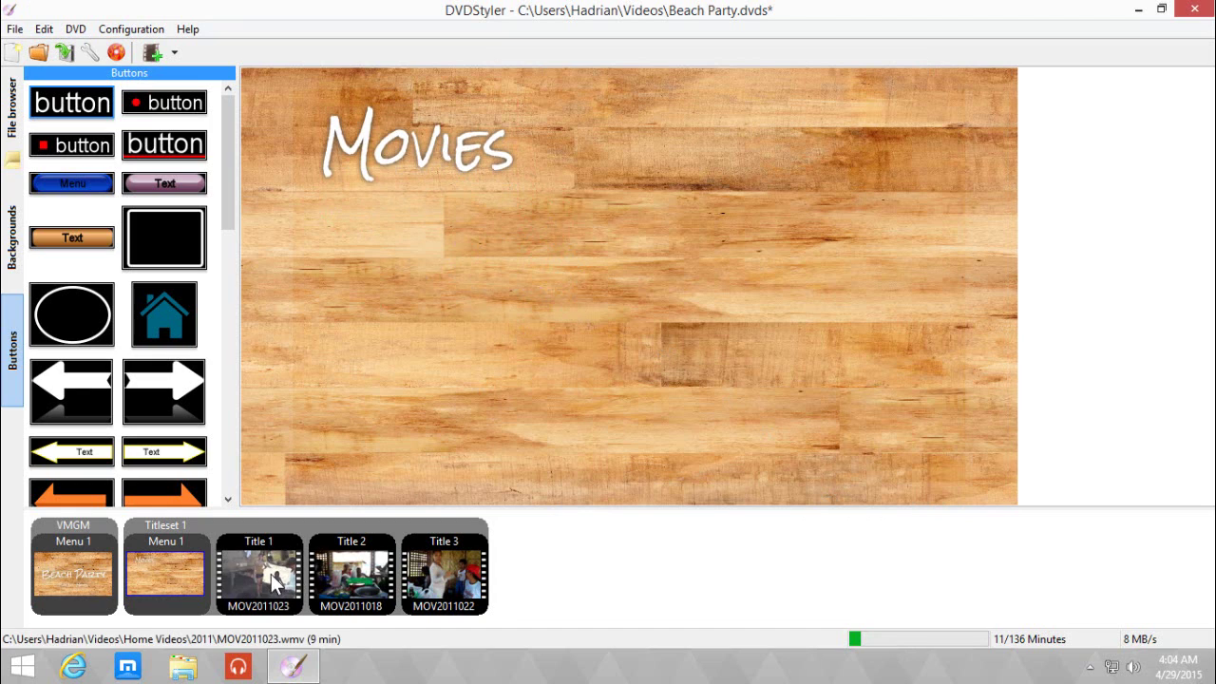
left_click_drag(290, 546, 390, 307)
left_click_drag(474, 370, 429, 323)
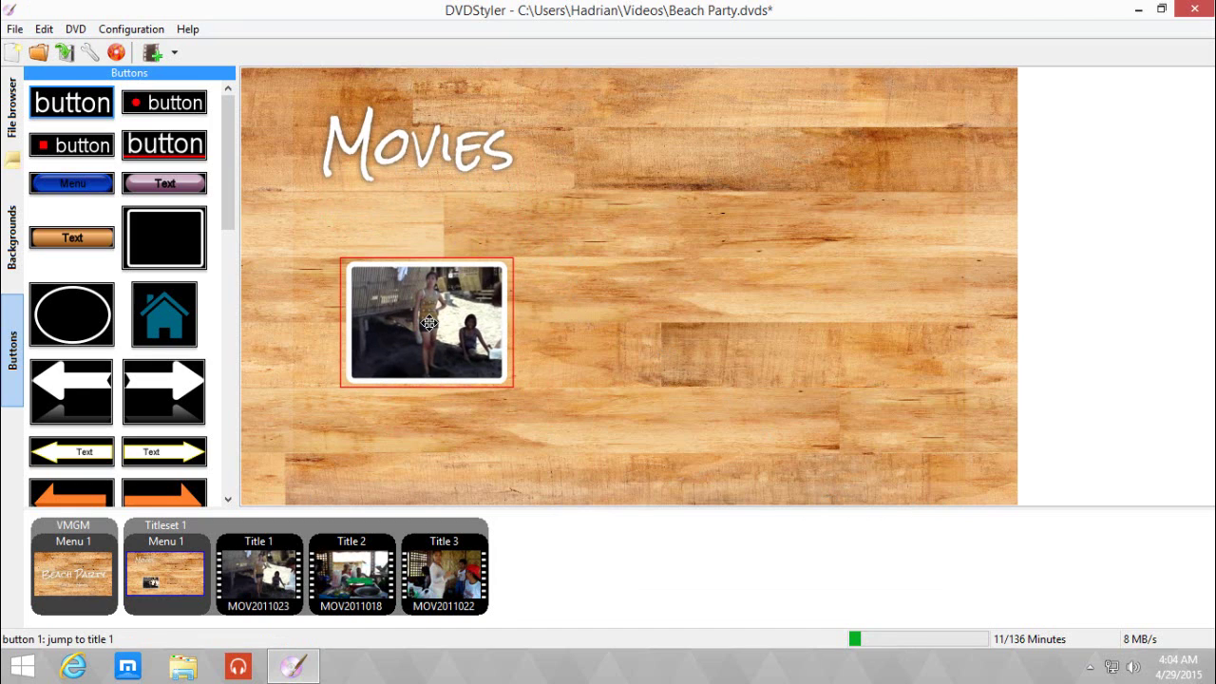
Step: Give the button an orange highlighted border, white selected border, 0 corner radii and border width 10
double_click(430, 323)
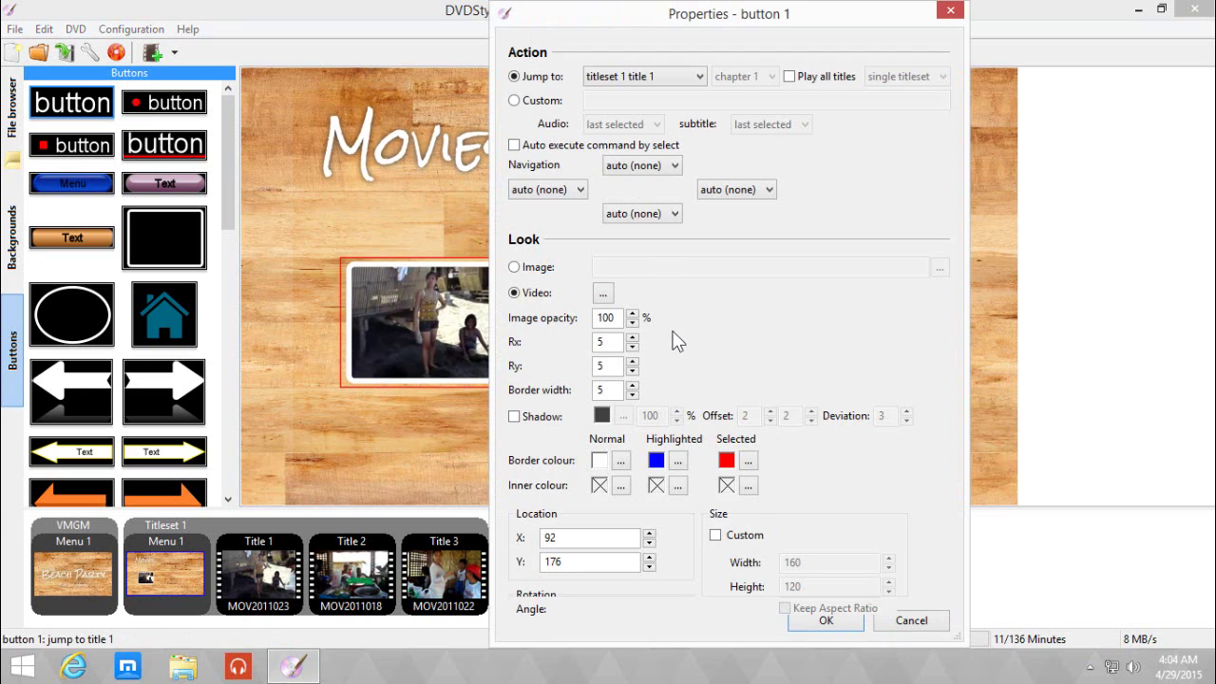
left_click(677, 460)
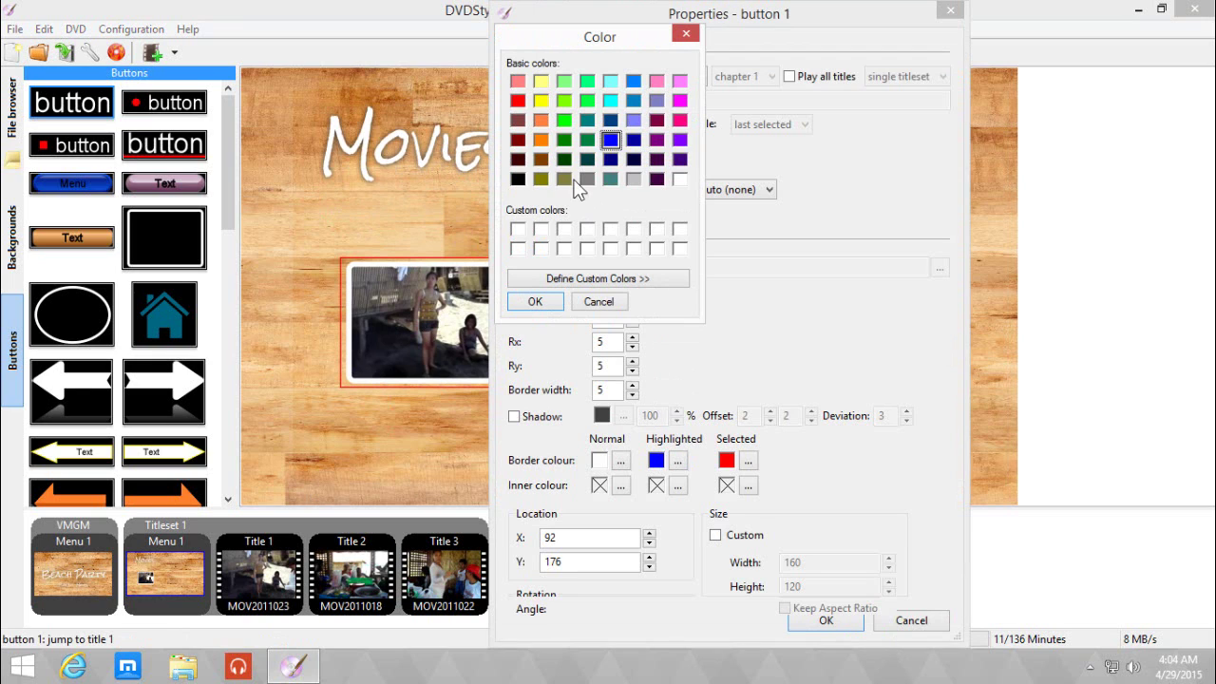
left_click(540, 139)
left_click(535, 301)
left_click(747, 460)
left_click(680, 179)
left_click(534, 301)
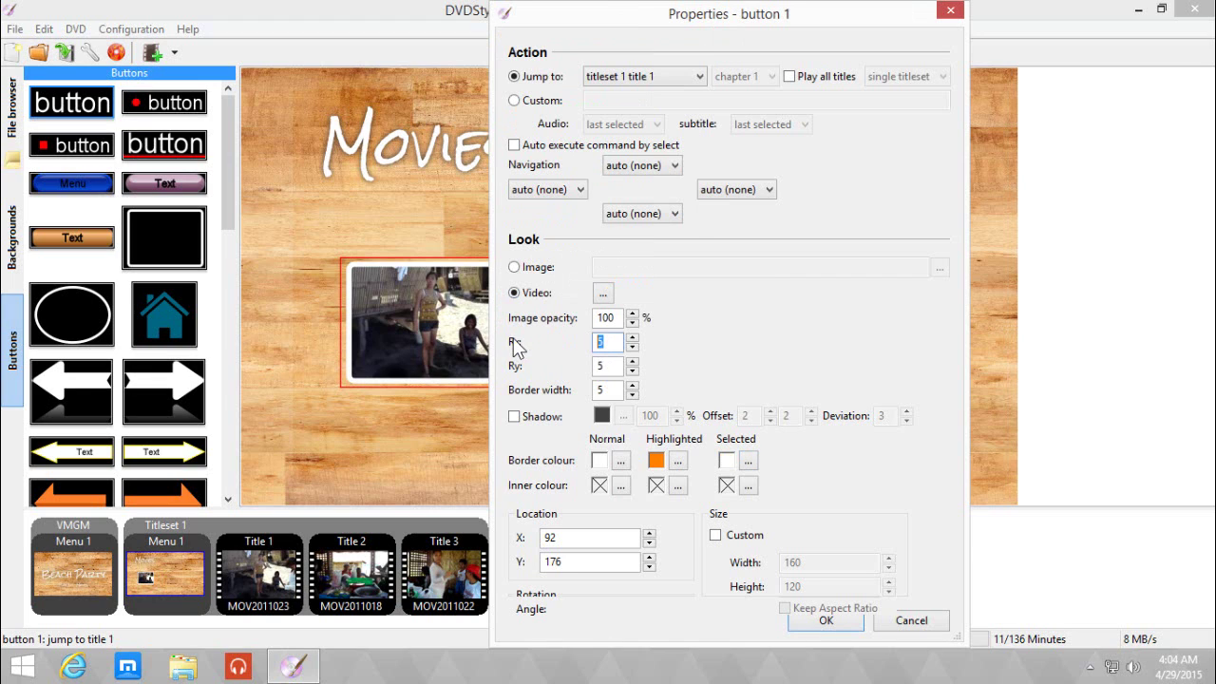
type("0")
key("Tab")
type("0")
key("Tab")
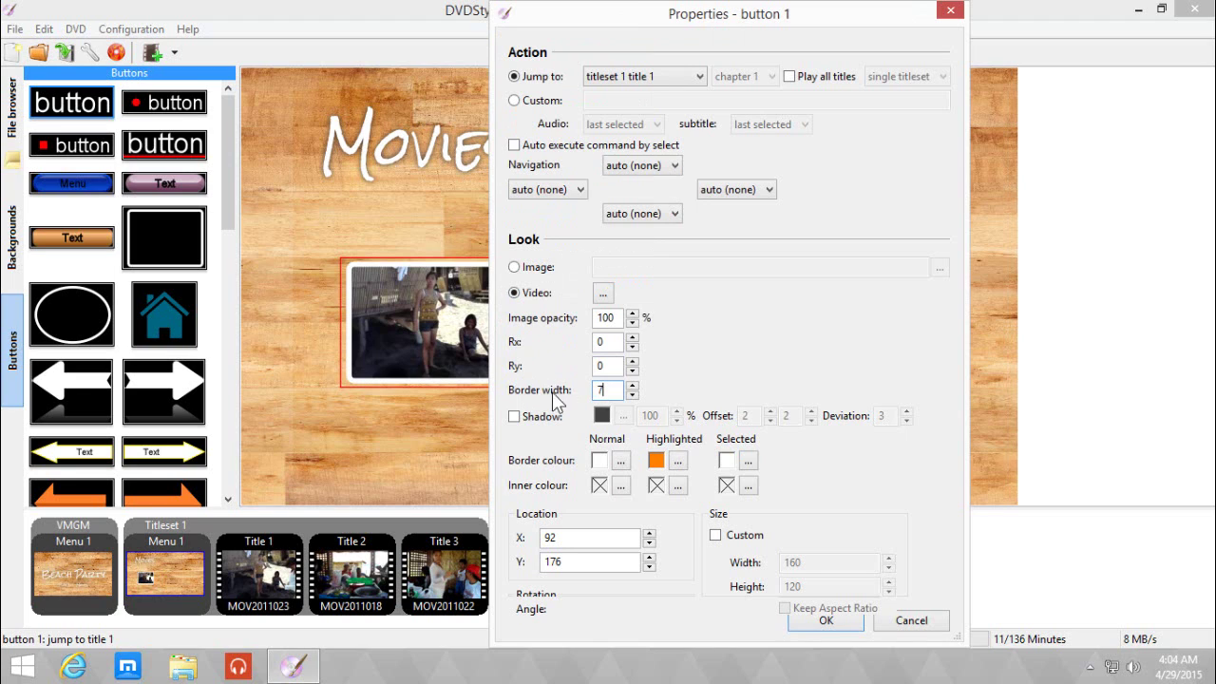
key("BackSpace")
Step: Use a frame around 0:01:18 as the button's preview and position it under the heading
left_click(602, 292)
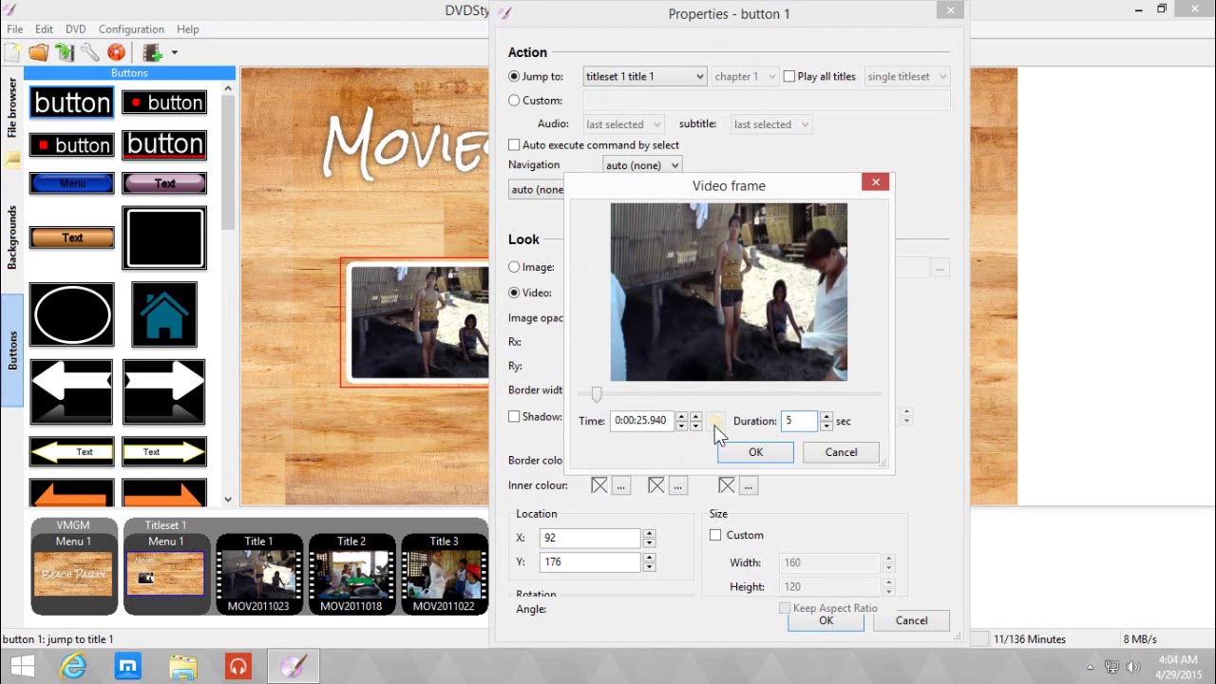
left_click_drag(597, 395, 628, 395)
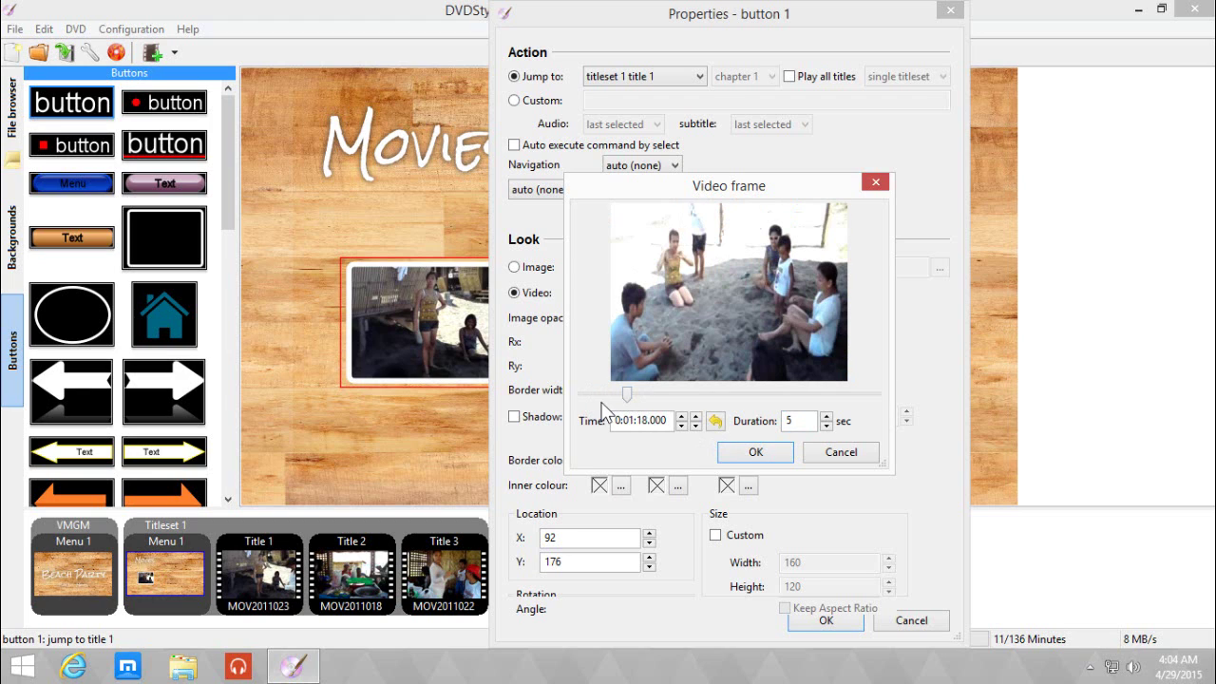
left_click(754, 452)
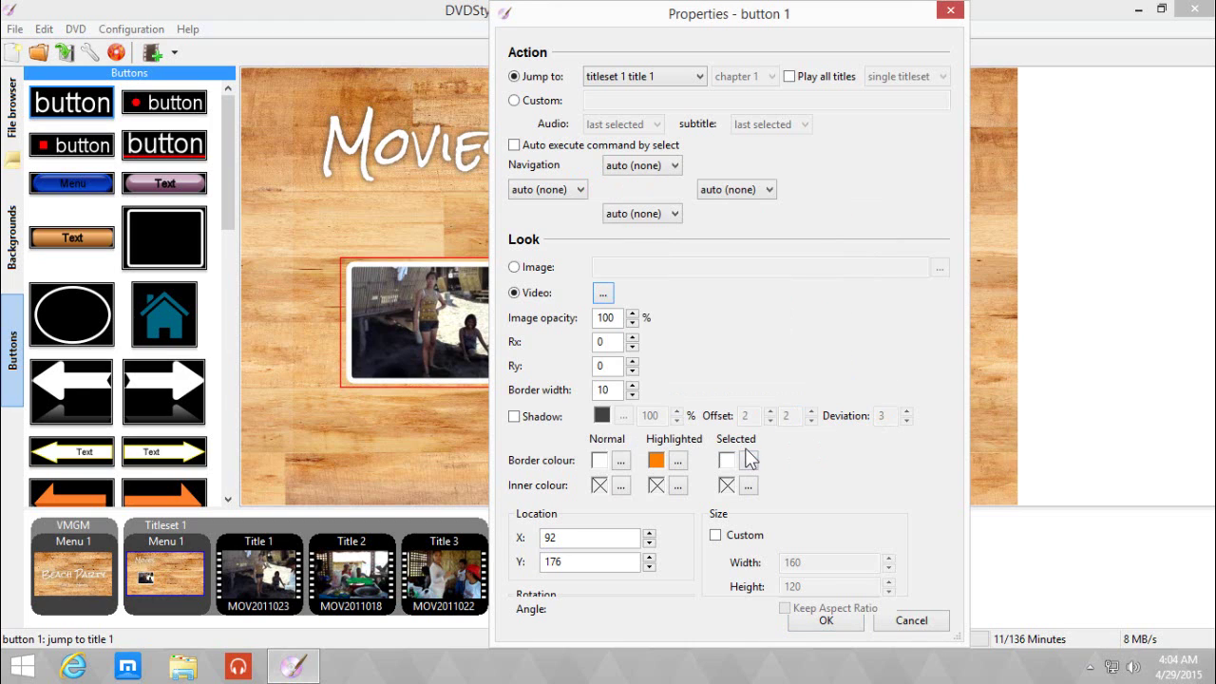
left_click(848, 621)
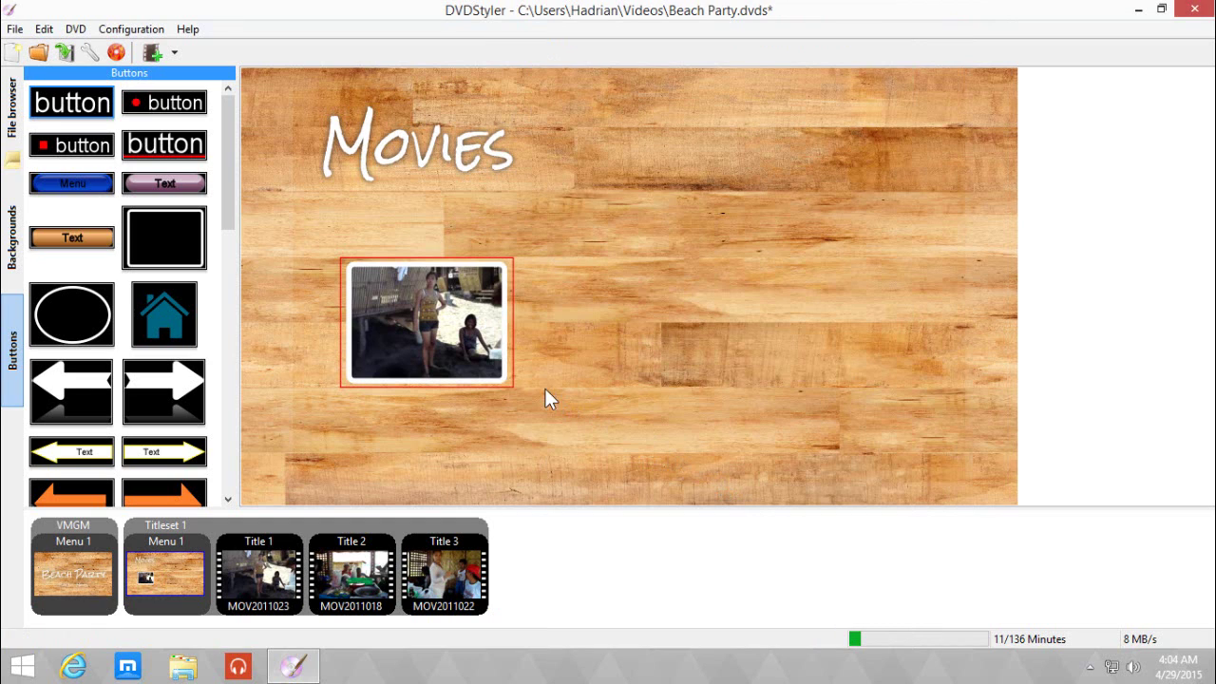
left_click_drag(476, 352, 538, 385)
left_click_drag(486, 340, 473, 323)
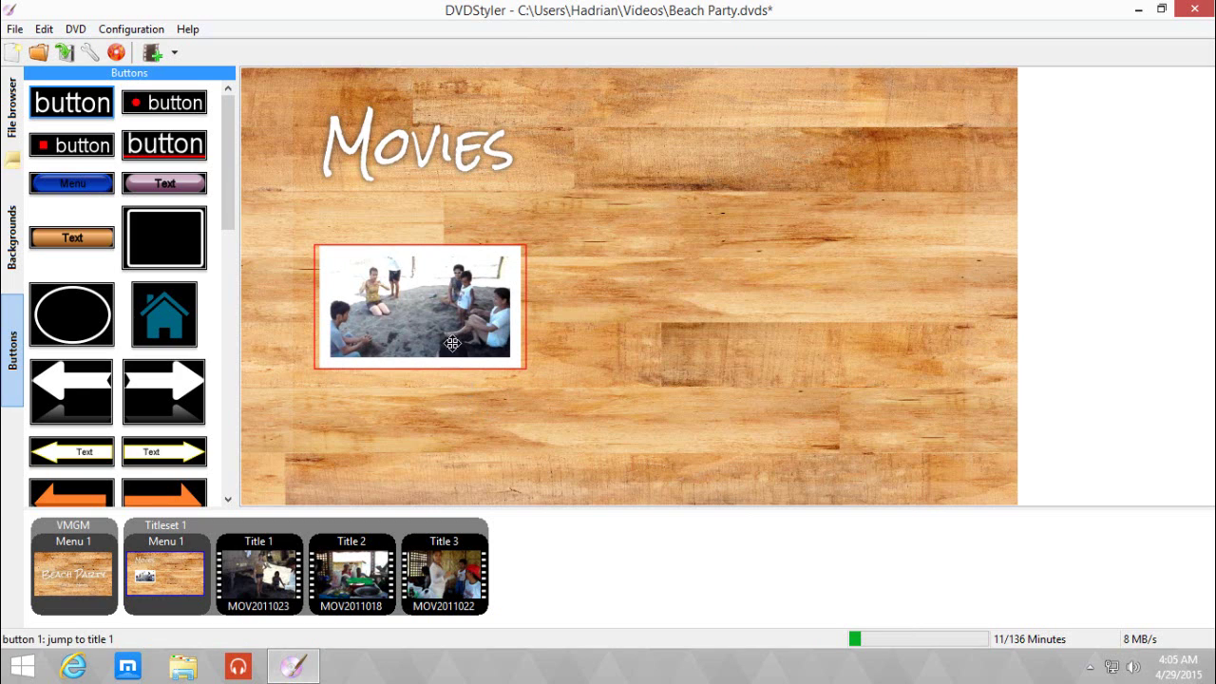
Step: Duplicate the video button twice, placing the copies in a row to its right
right_click(439, 300)
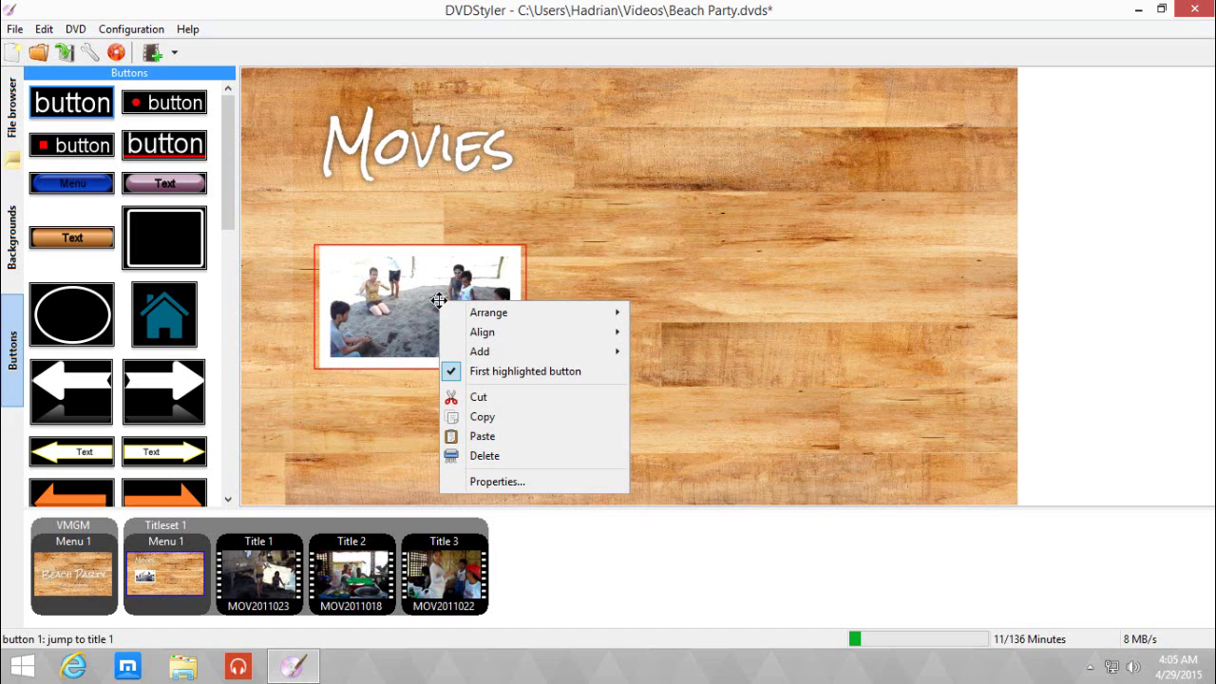
left_click(483, 417)
right_click(450, 391)
left_click(489, 462)
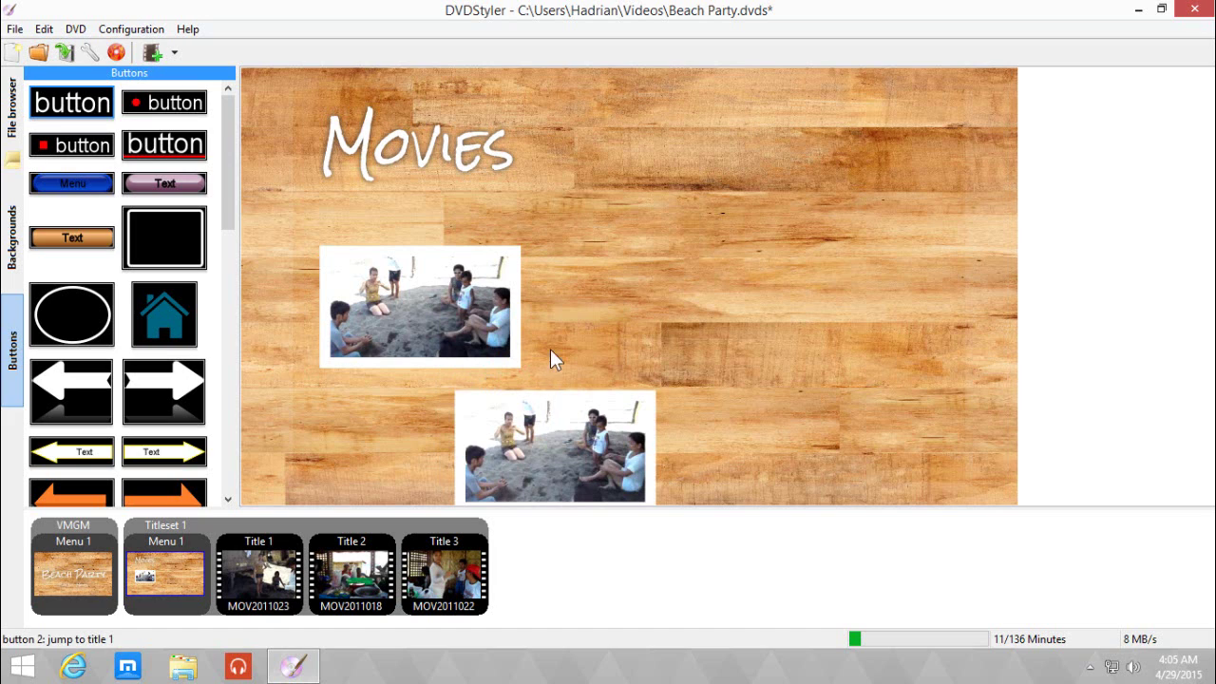
left_click_drag(573, 472, 636, 318)
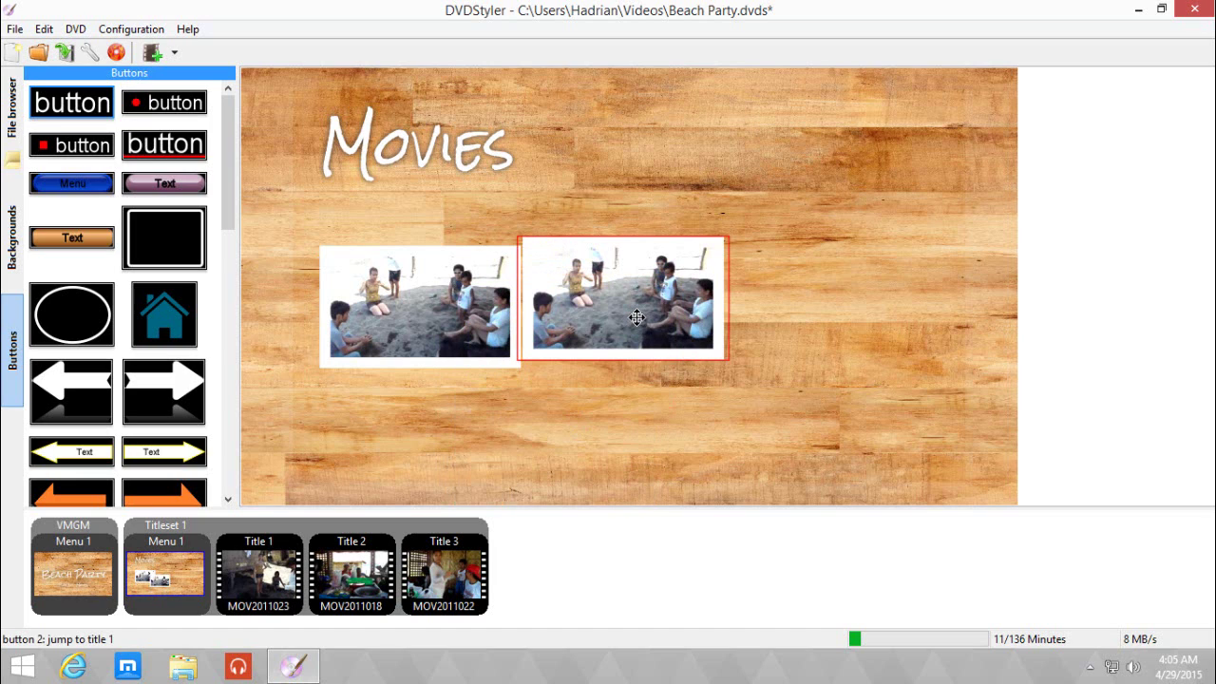
key("ctrl+v")
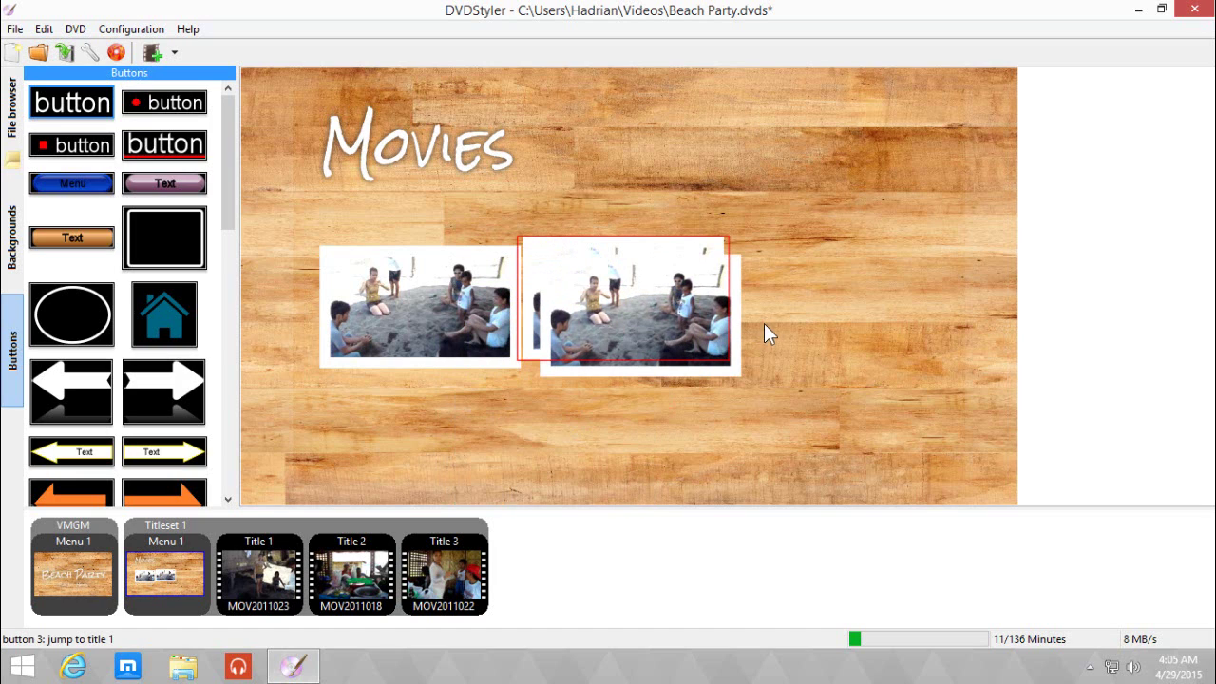
left_click_drag(662, 325, 852, 319)
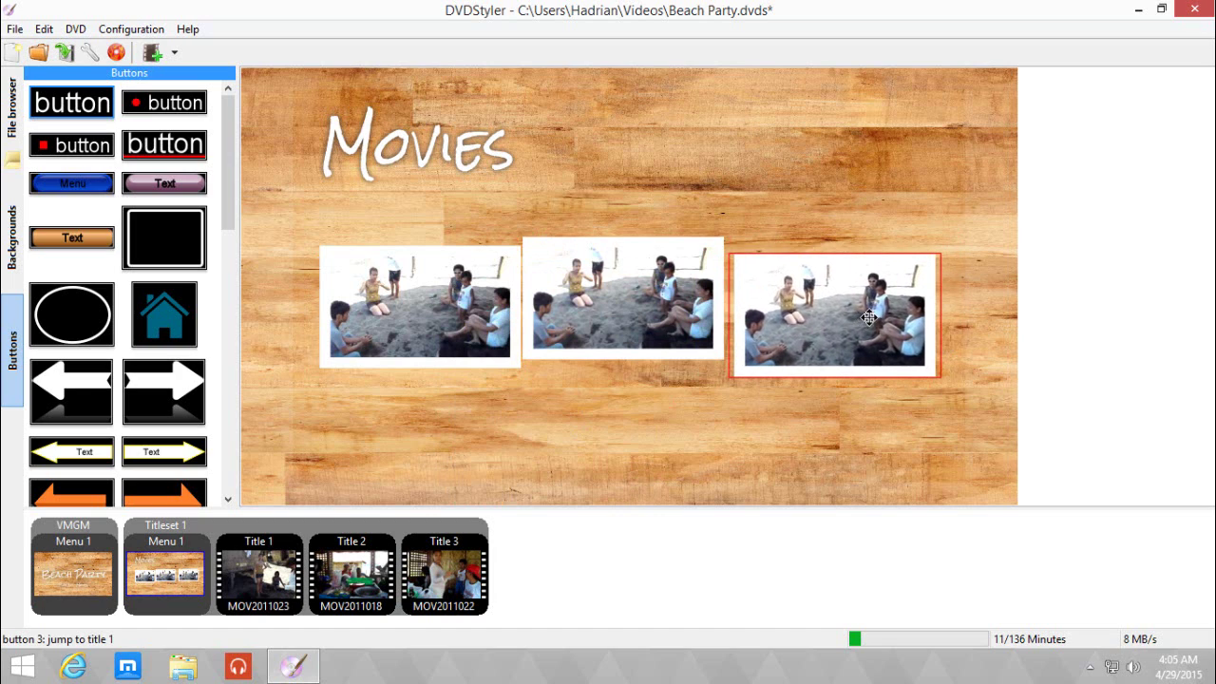
Step: Line up the three video buttons evenly and marquee-select all of them
mouse_move(645, 317)
left_mouse_down()
mouse_move(652, 337)
mouse_move(643, 329)
left_mouse_up()
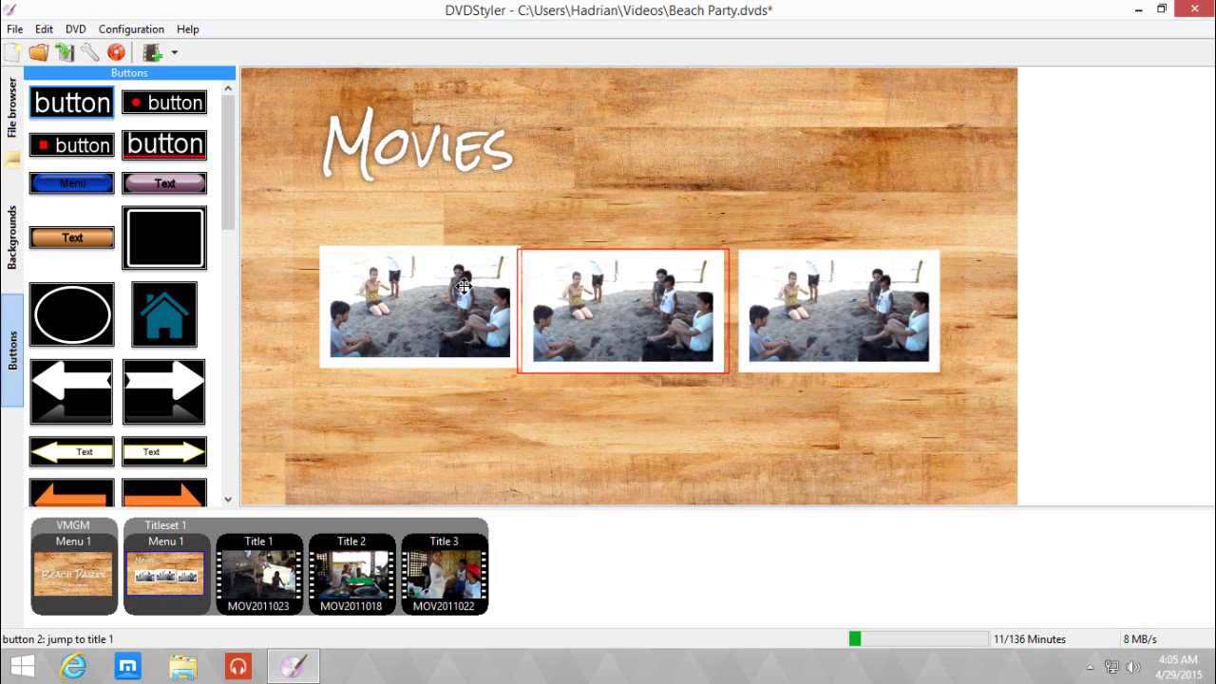
mouse_move(448, 283)
left_mouse_down()
mouse_move(464, 285)
mouse_move(451, 301)
left_mouse_up()
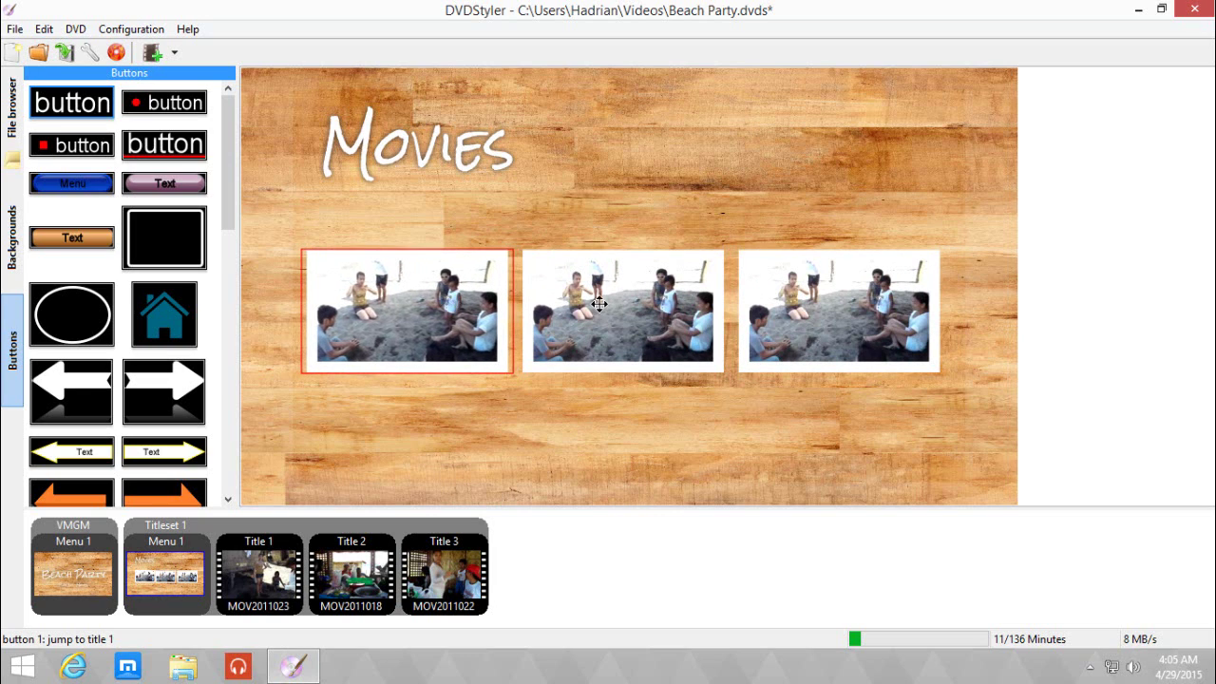
left_click(992, 432)
left_click_drag(990, 429, 242, 199)
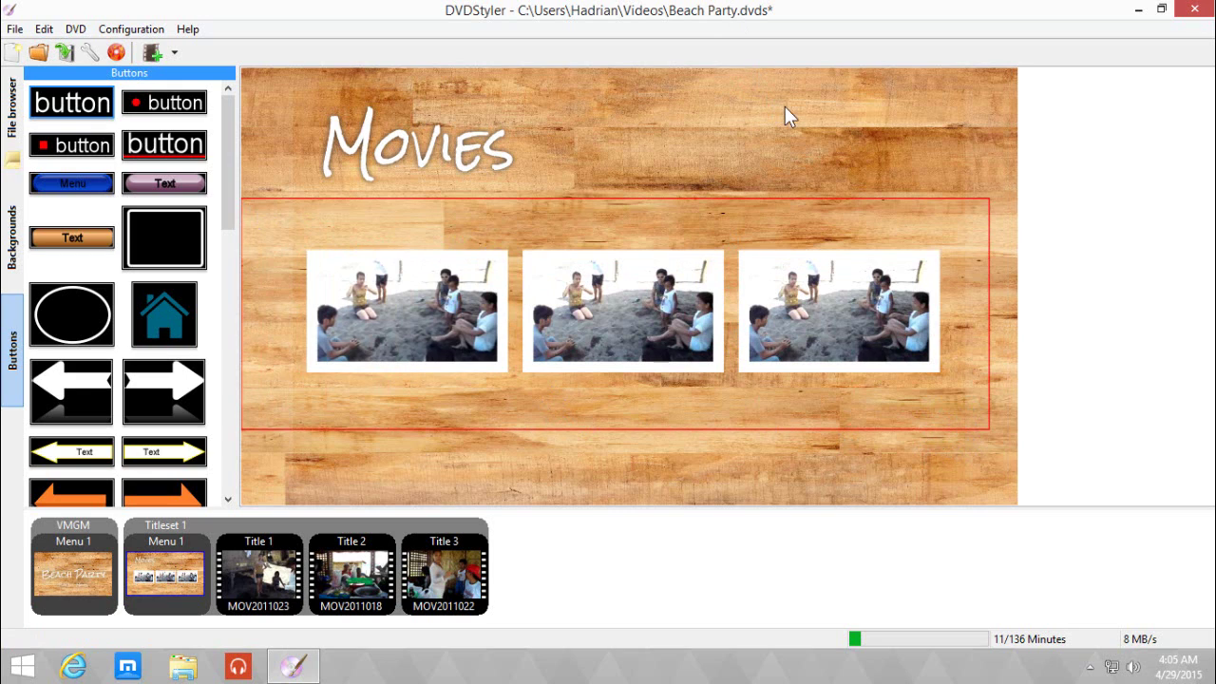
Step: Select the three buttons and apply Align > To Center of Menu horizontally, then vertically
left_click(936, 406)
left_click_drag(982, 411, 279, 219)
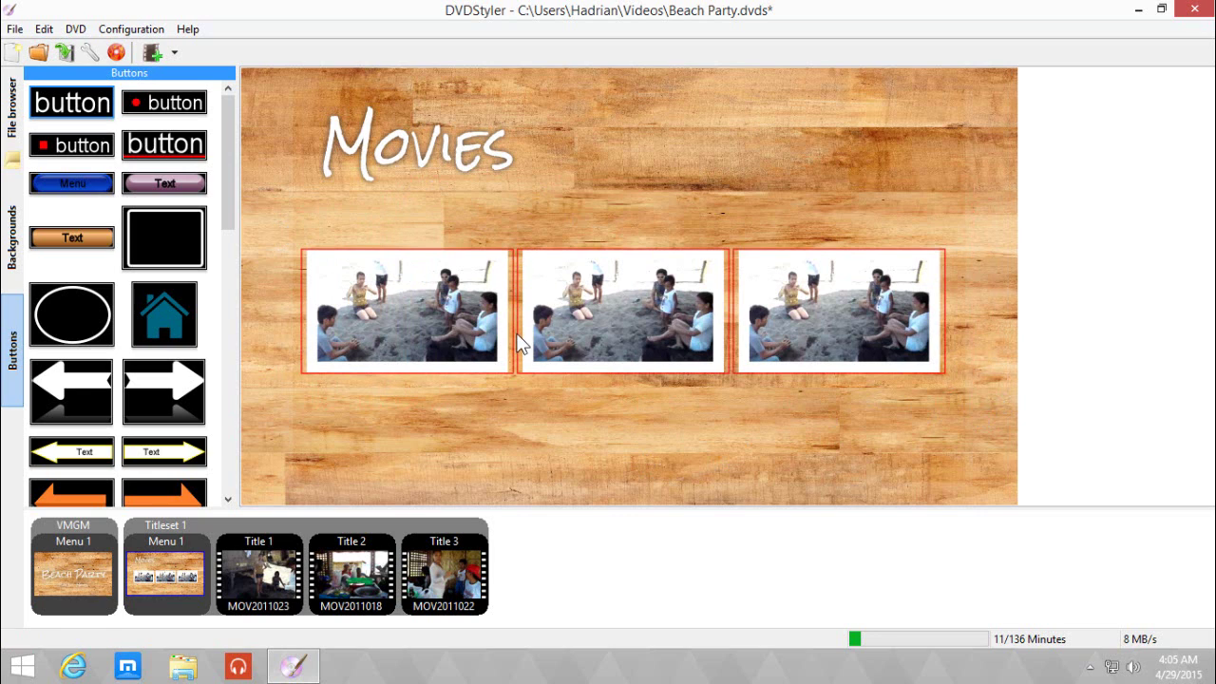
right_click(808, 305)
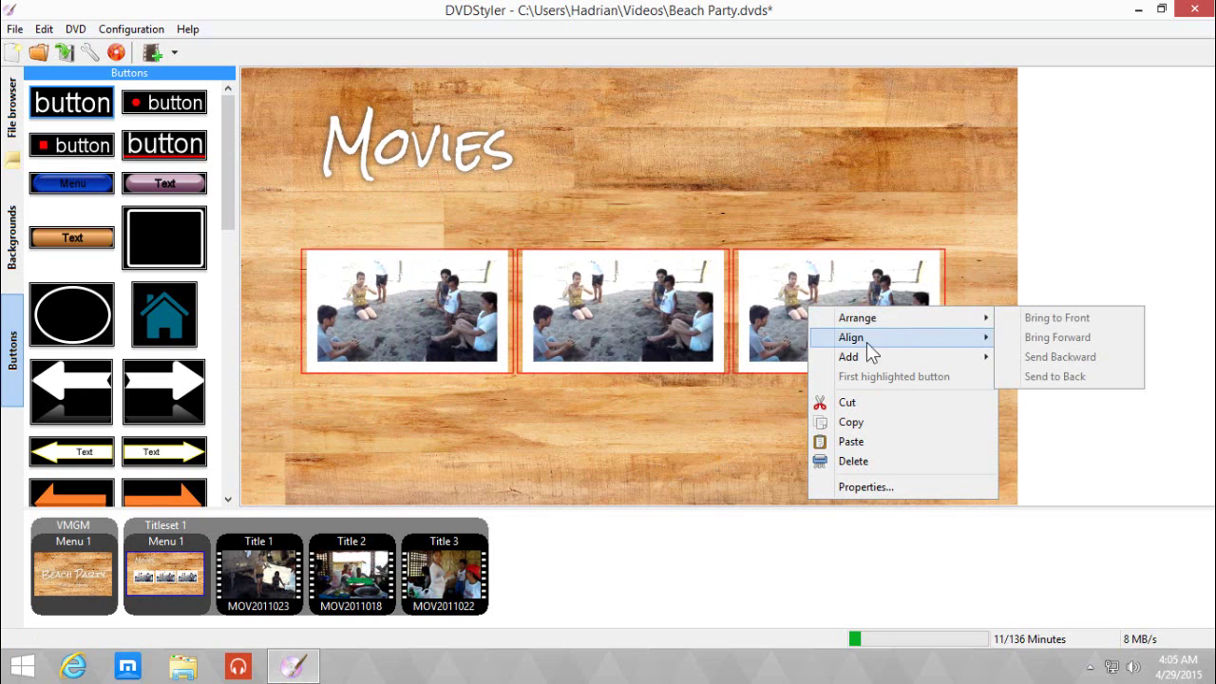
mouse_move(882, 340)
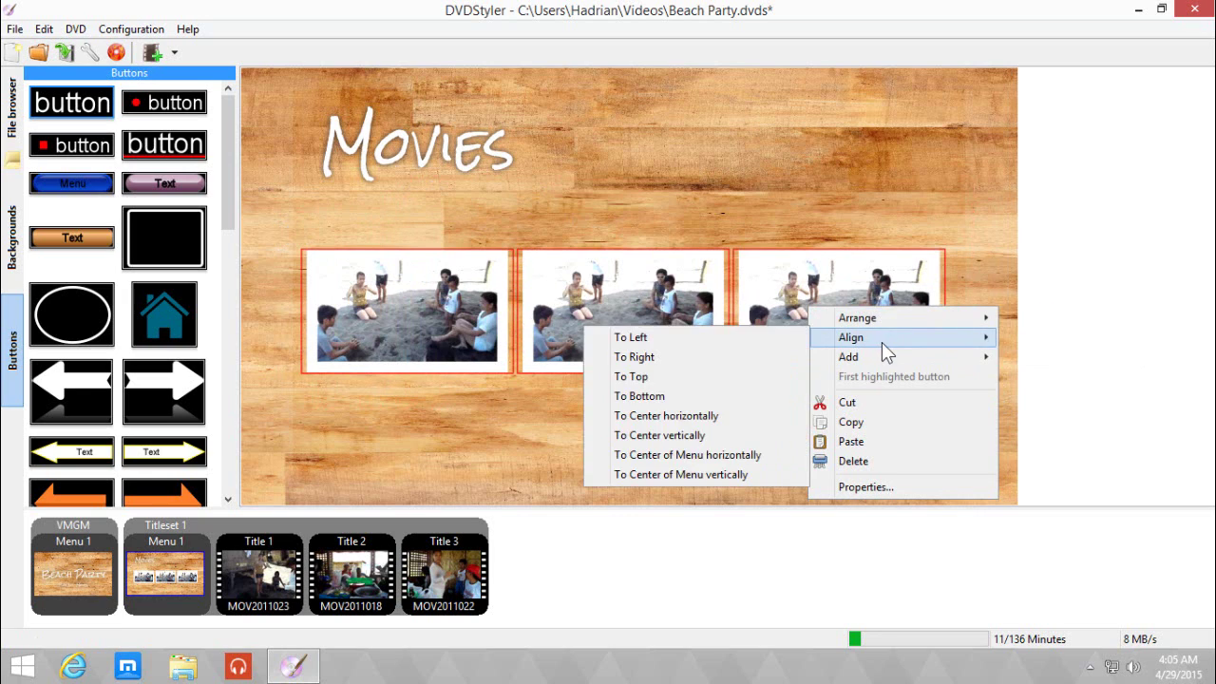
left_click(727, 456)
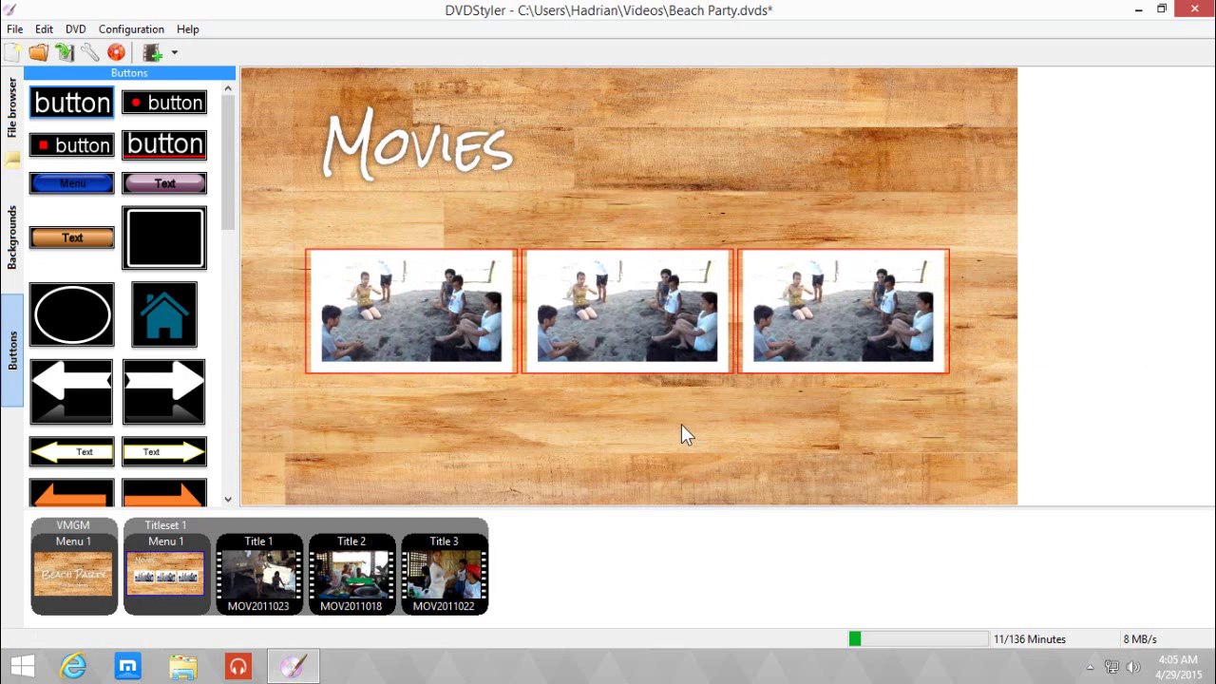
right_click(788, 337)
mouse_move(892, 372)
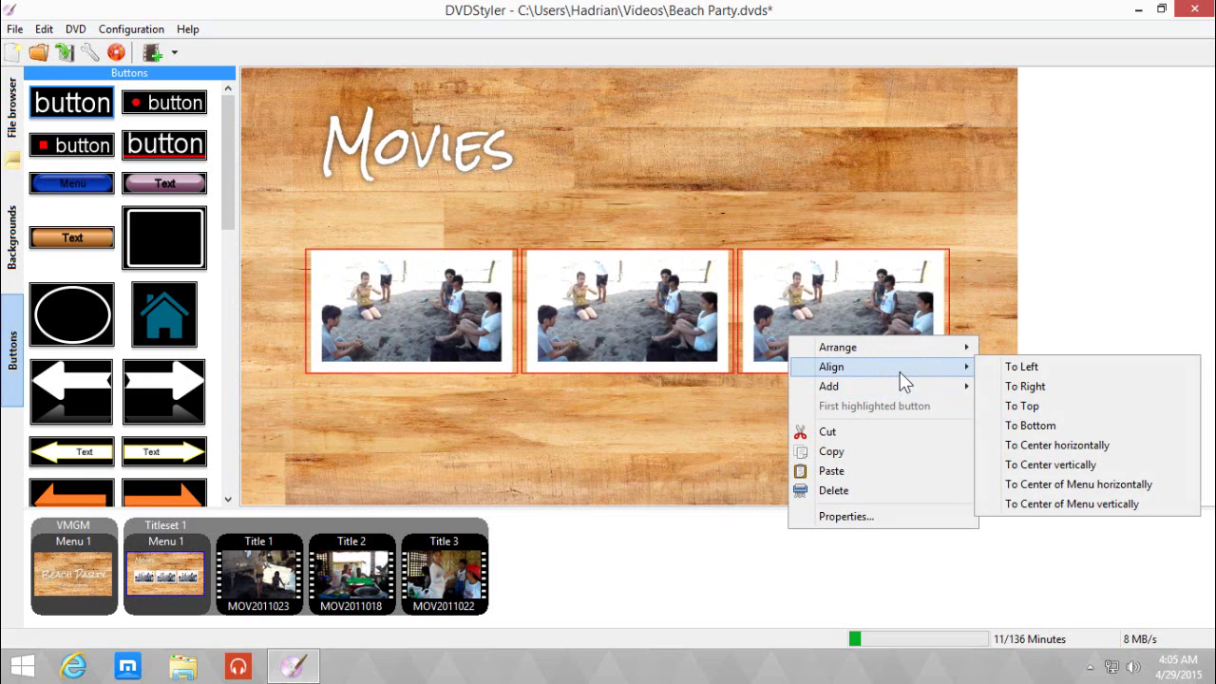
left_click(1051, 503)
left_click(678, 406)
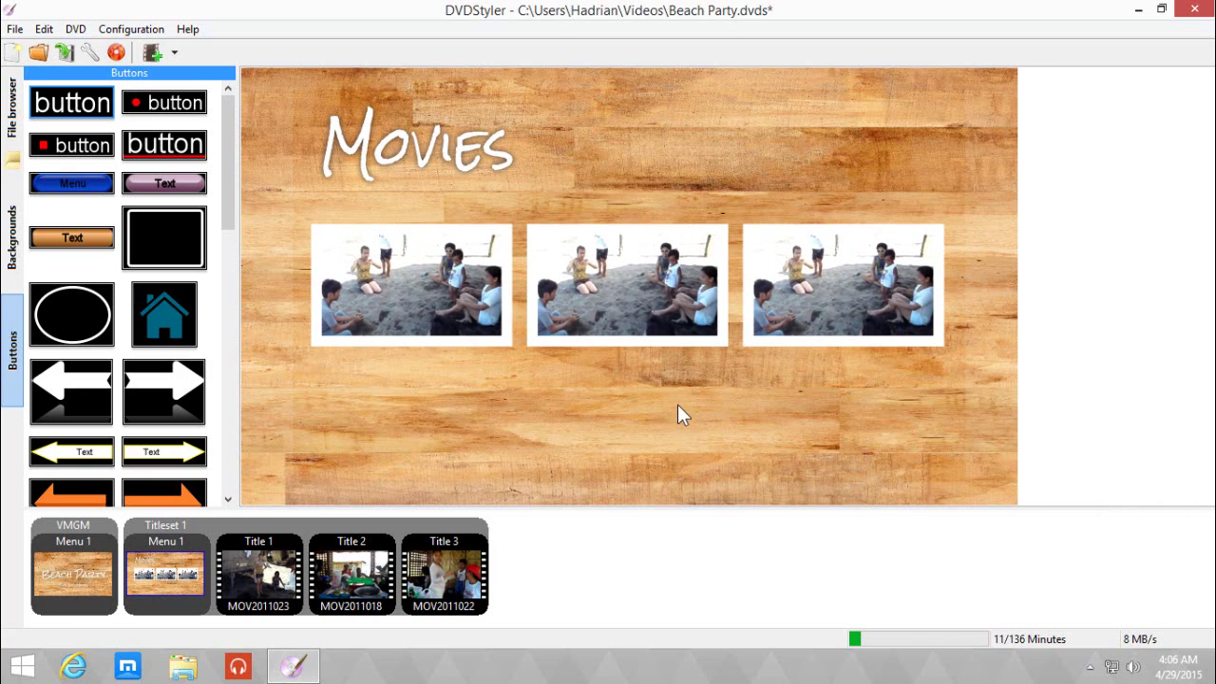
Step: Set the middle button to jump to titleset 1 title 2 and the third to titleset 1 title 3
double_click(603, 280)
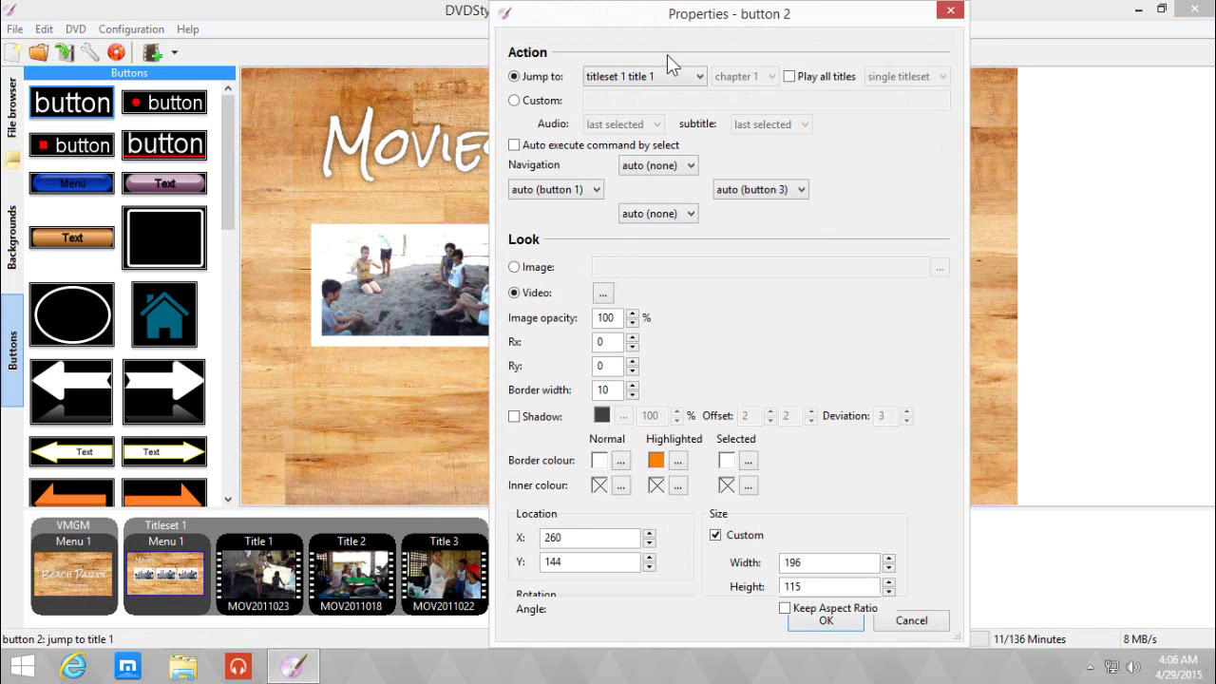
left_click(703, 75)
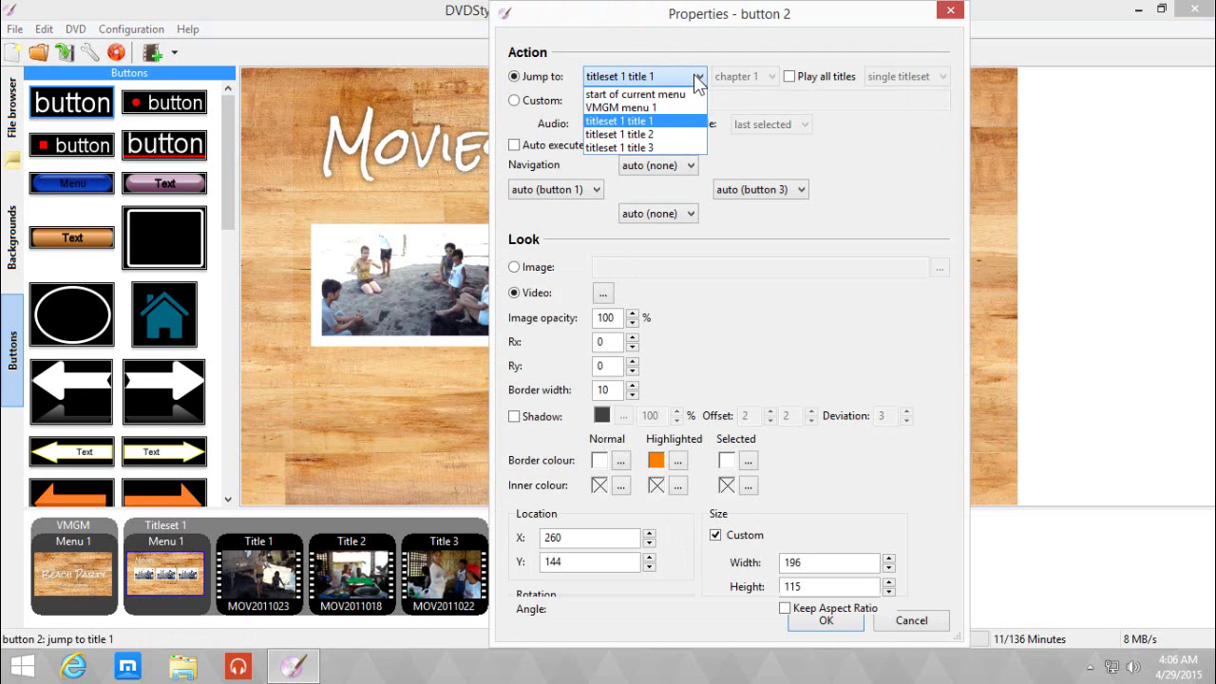
left_click(626, 135)
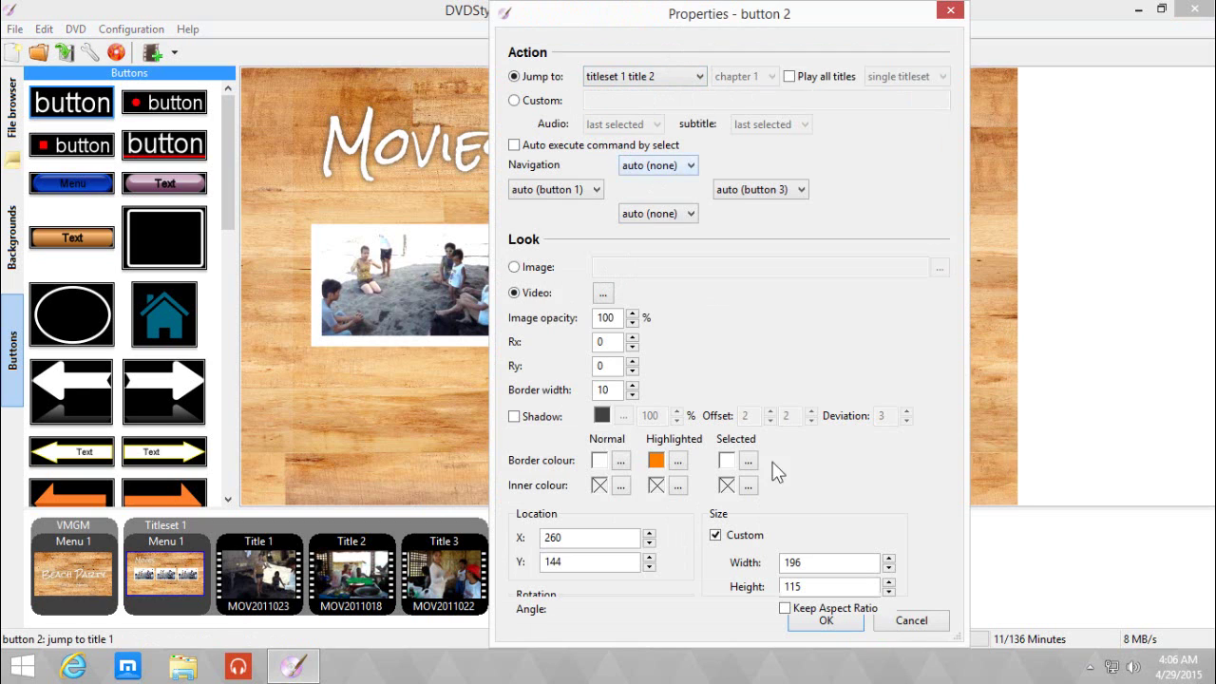
left_click(826, 620)
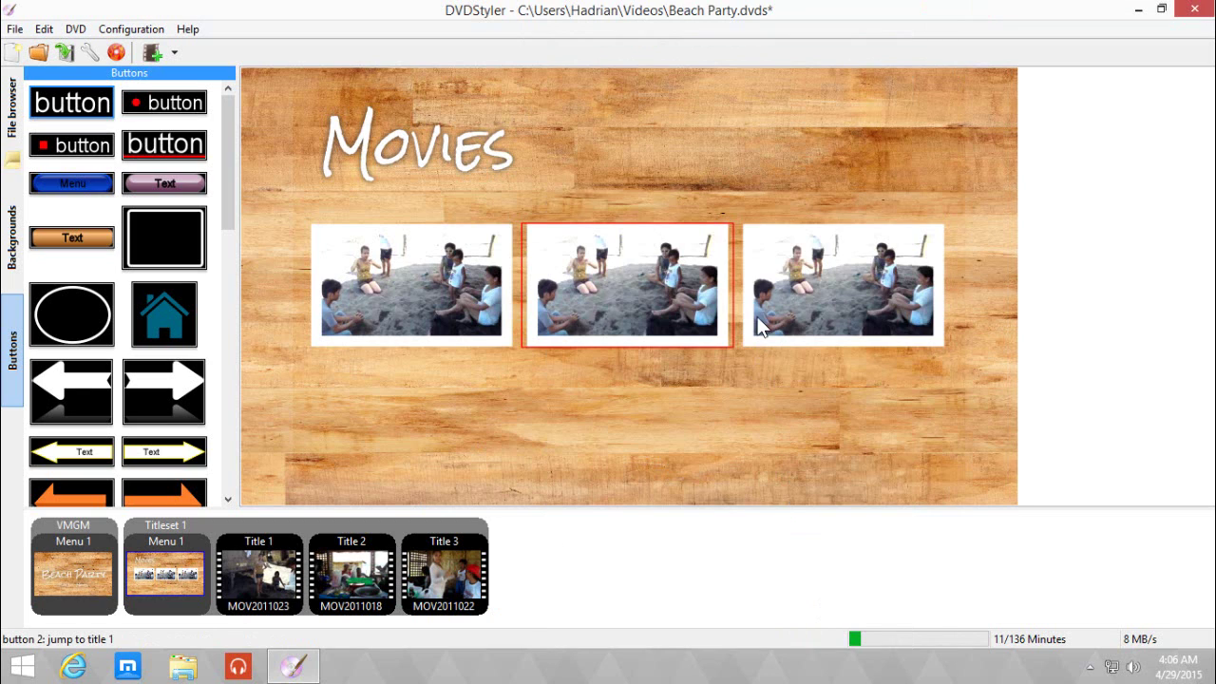
double_click(814, 276)
left_click(684, 76)
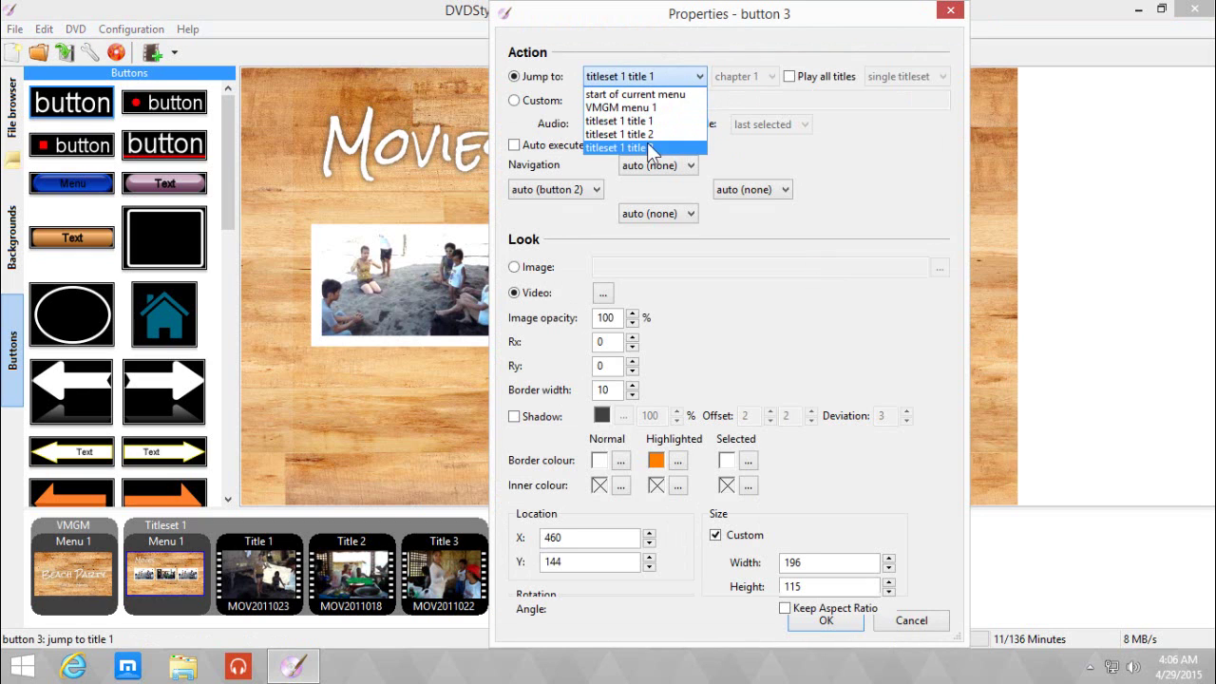
left_click(647, 145)
left_click(836, 621)
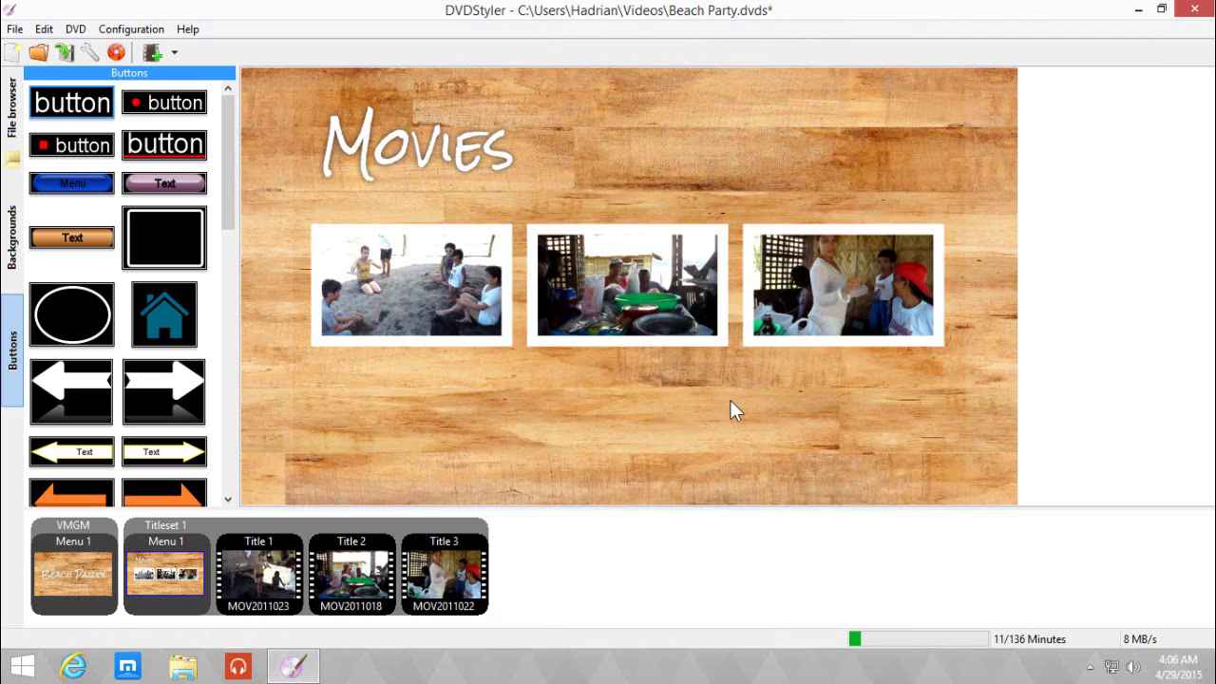
Step: Pick new preview frames from their own clips for the second and third video buttons
double_click(637, 289)
left_click(603, 292)
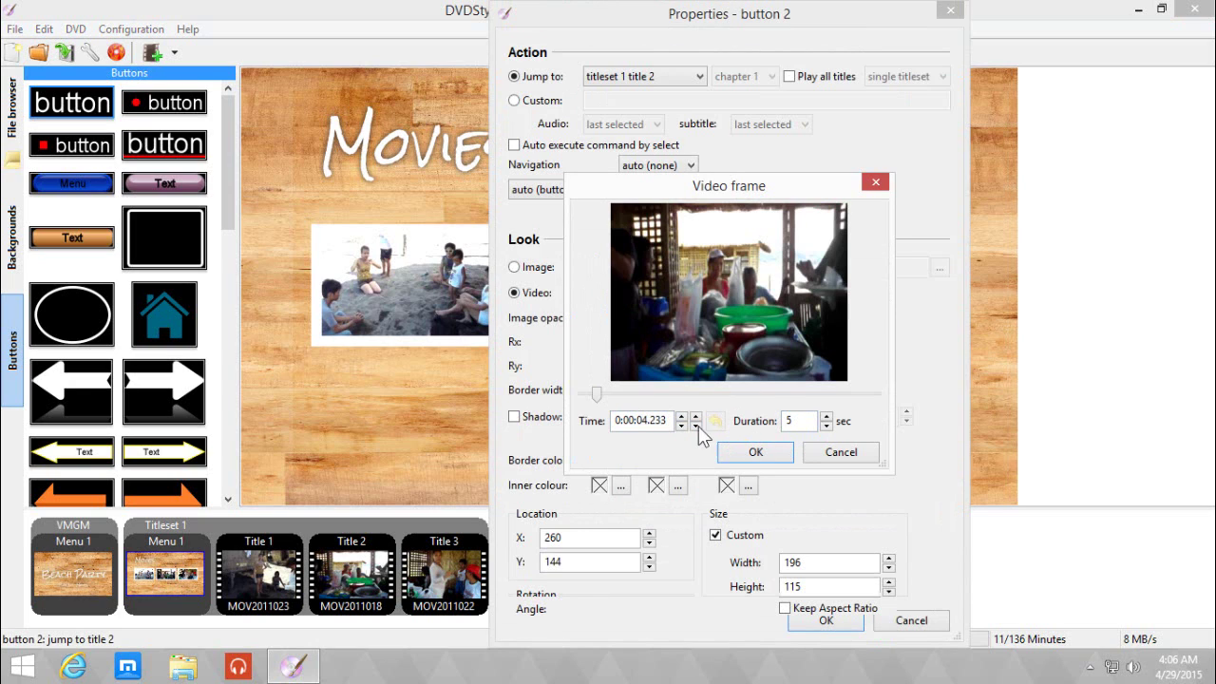
left_click(757, 452)
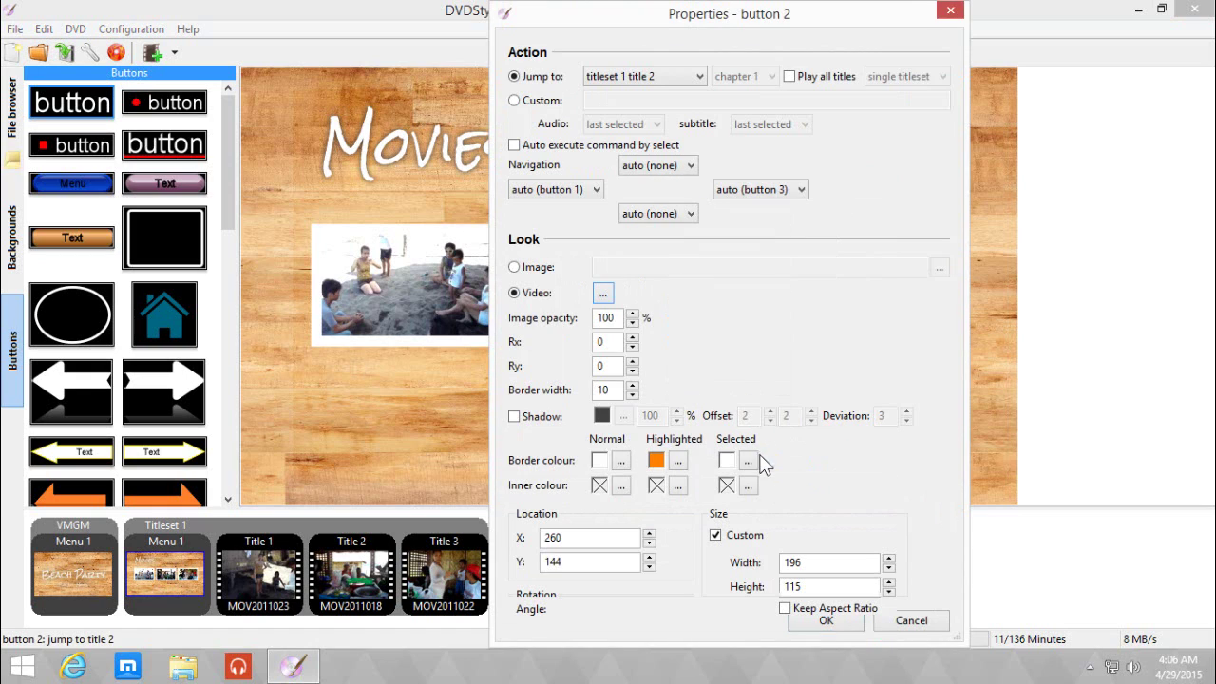
left_click(828, 625)
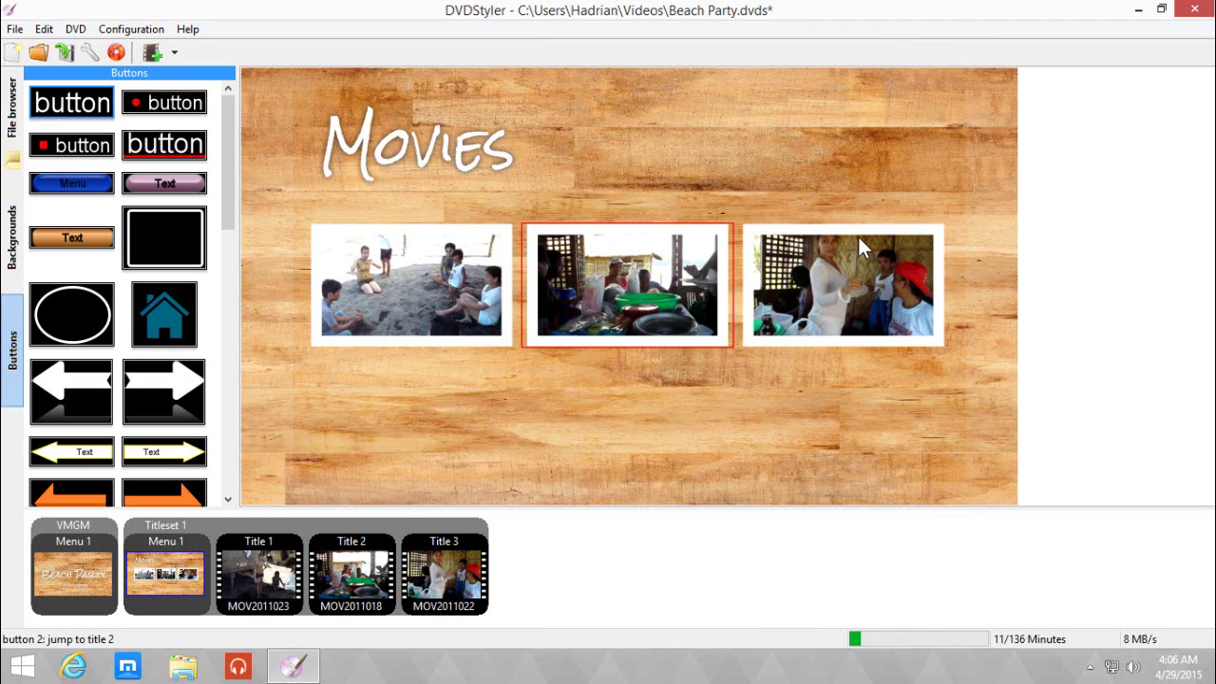
double_click(859, 245)
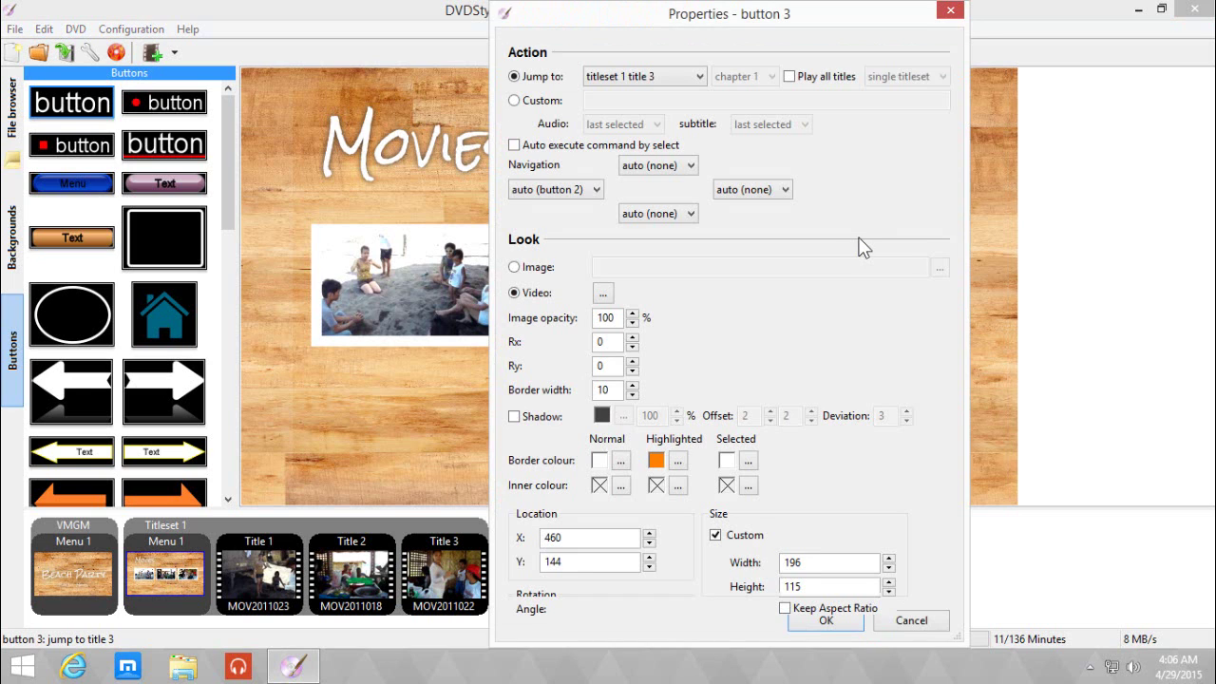
left_click(606, 299)
left_click(758, 452)
left_click(822, 621)
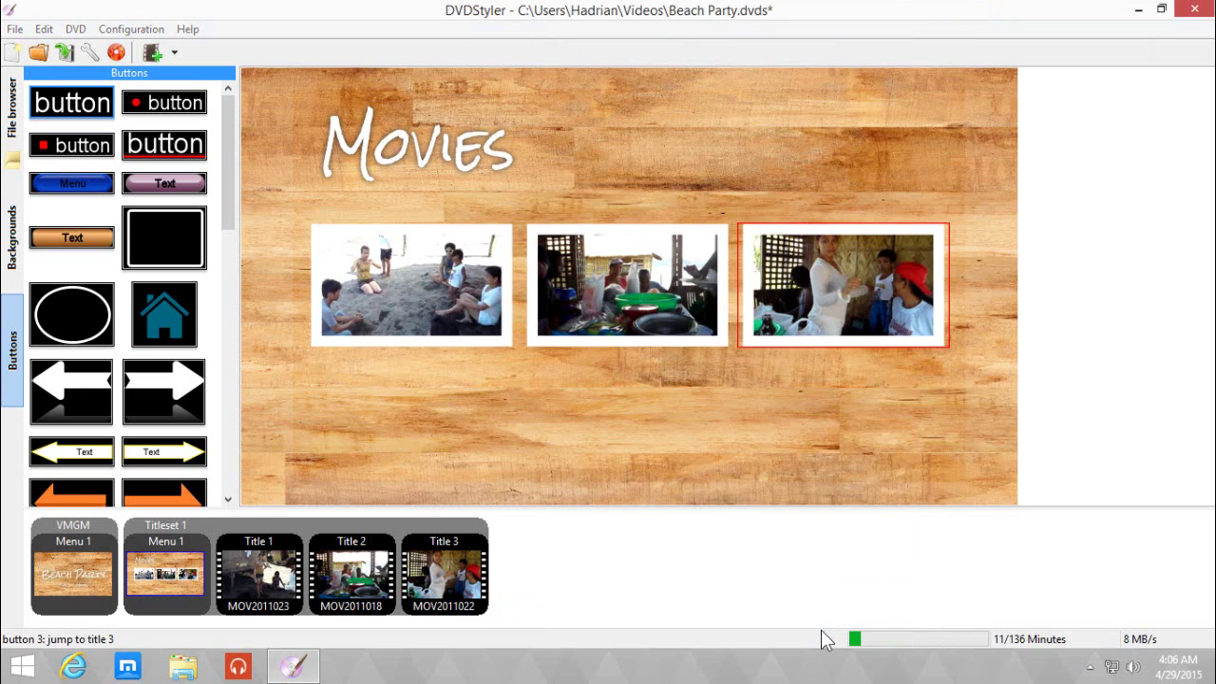
left_click(715, 423)
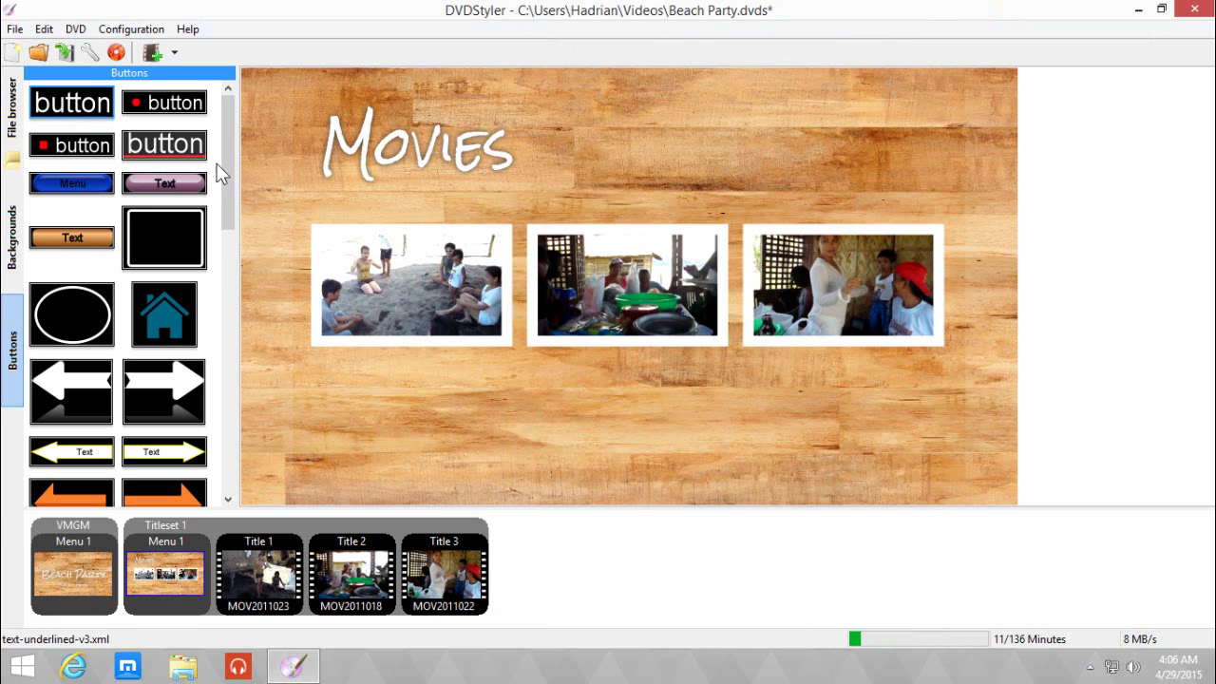
Step: Place a yellow arrow button at the menu's lower left, jumping to VMGM menu 1
left_click_drag(228, 171, 222, 290)
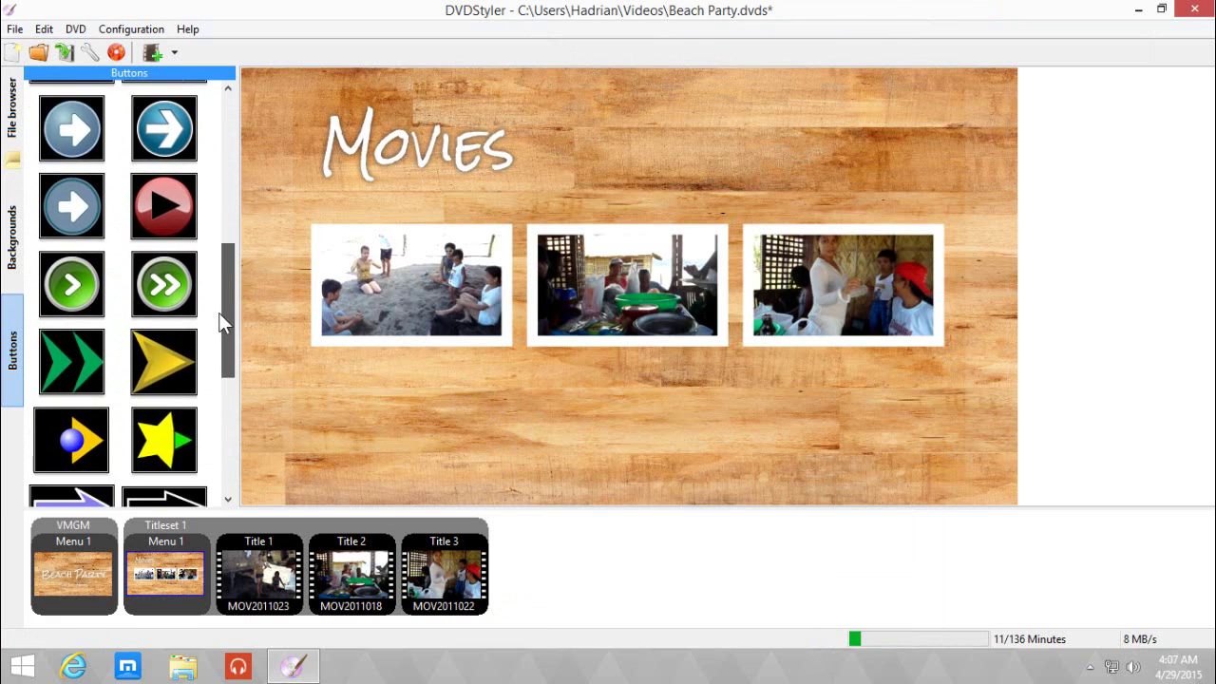
left_click_drag(218, 312, 225, 340)
left_click_drag(196, 280, 396, 434)
double_click(405, 445)
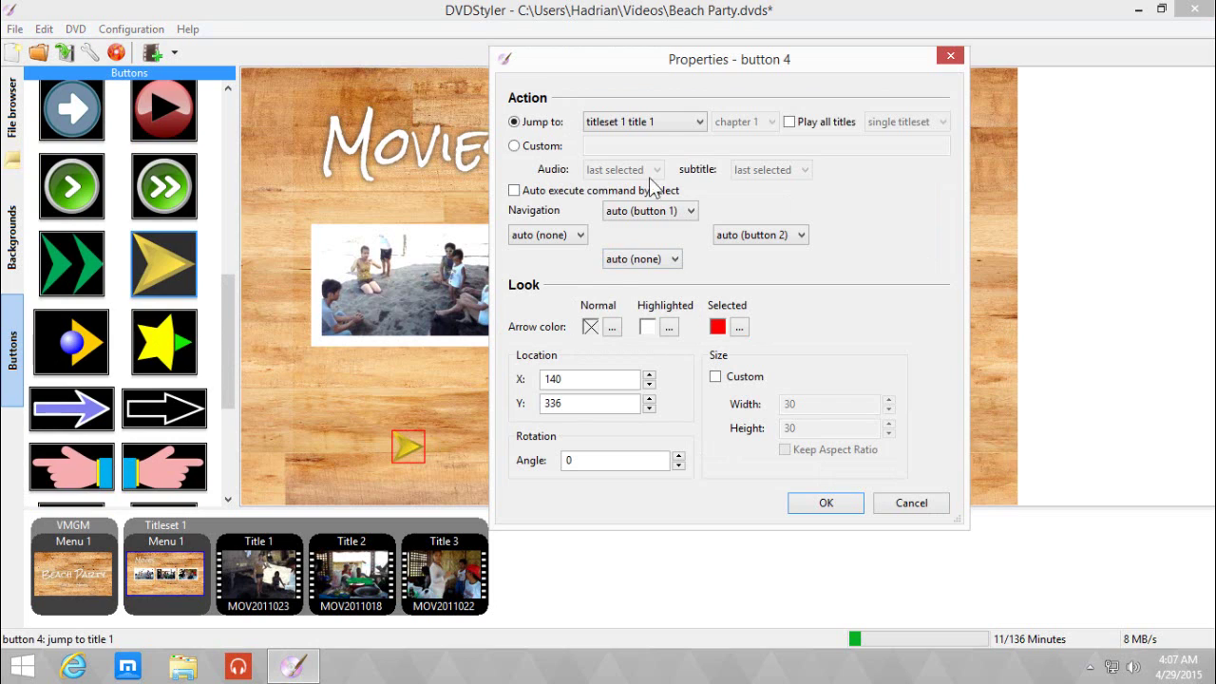
left_click(652, 124)
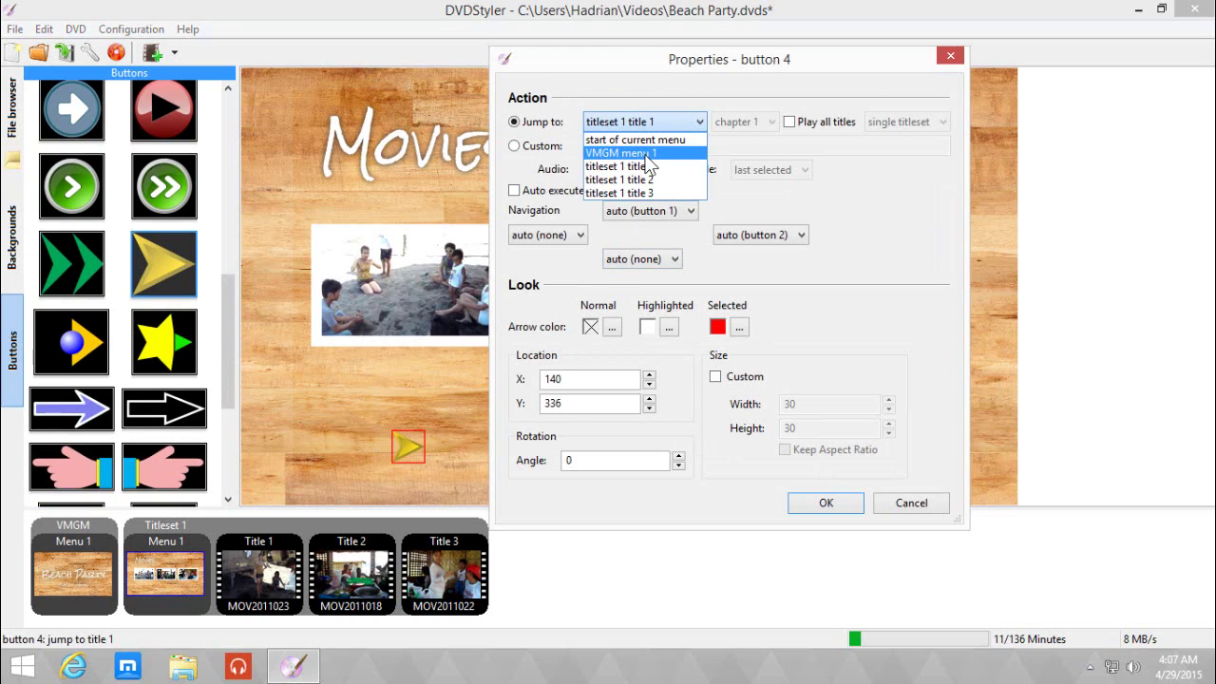
left_click(647, 154)
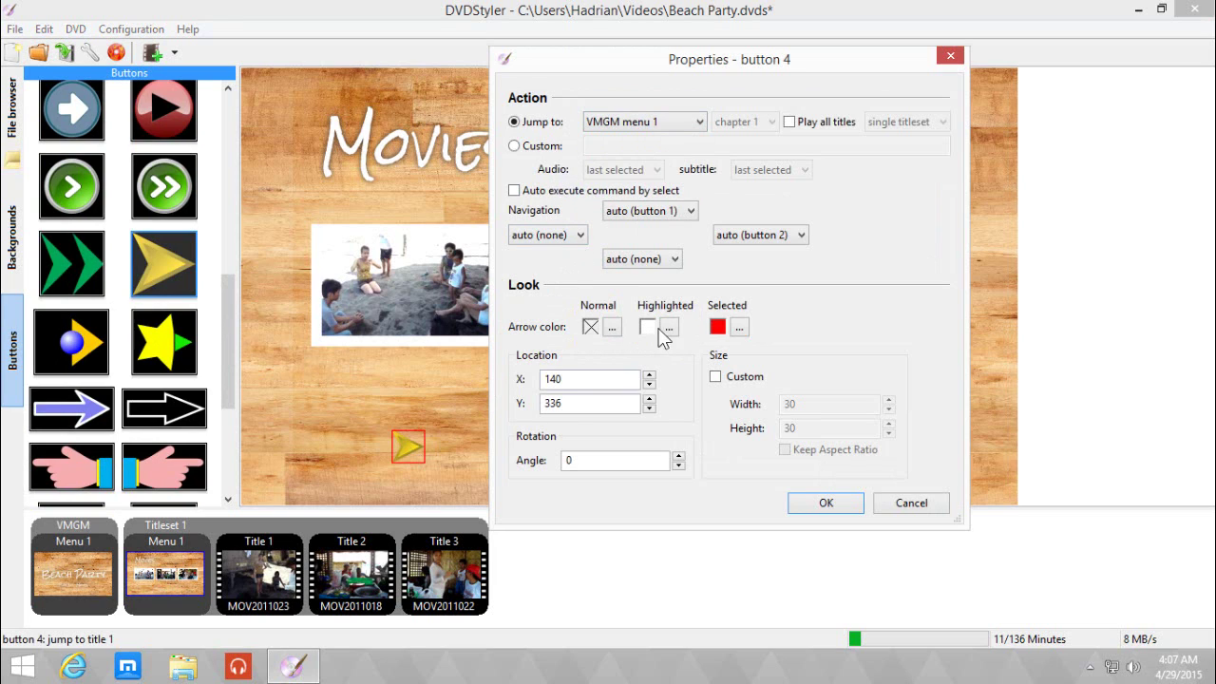
Step: Set the arrow's highlighted colour to dark orange and its selected colour to white
left_click(739, 326)
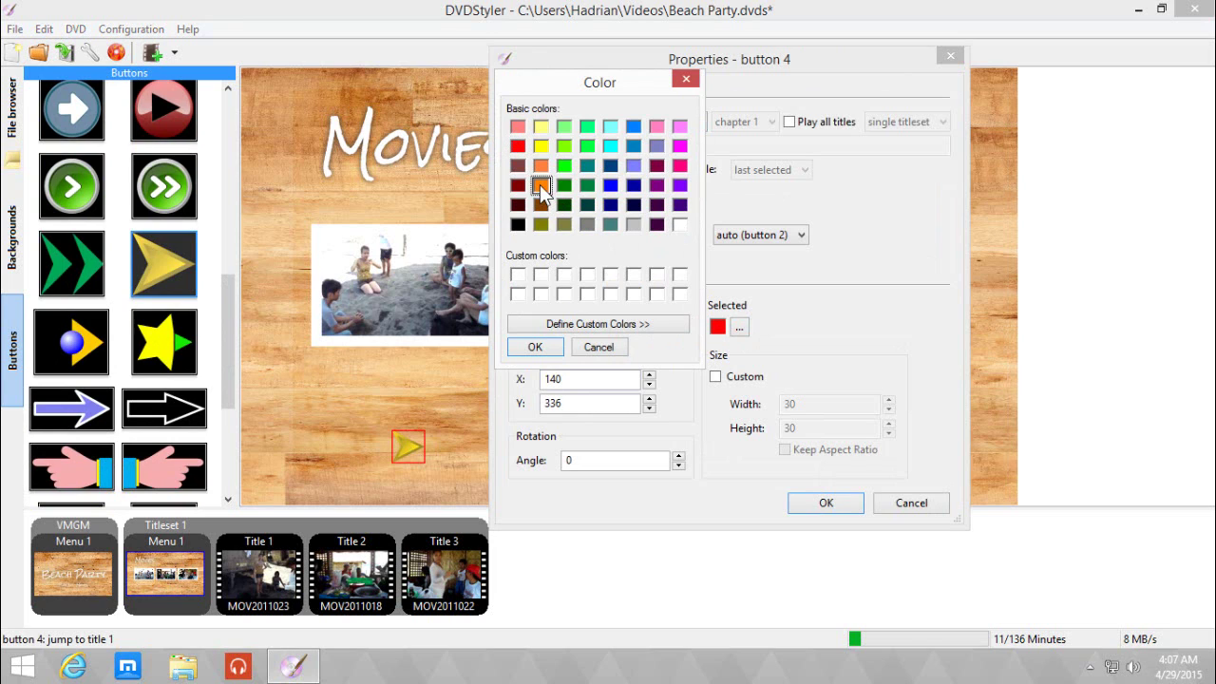
left_click(686, 77)
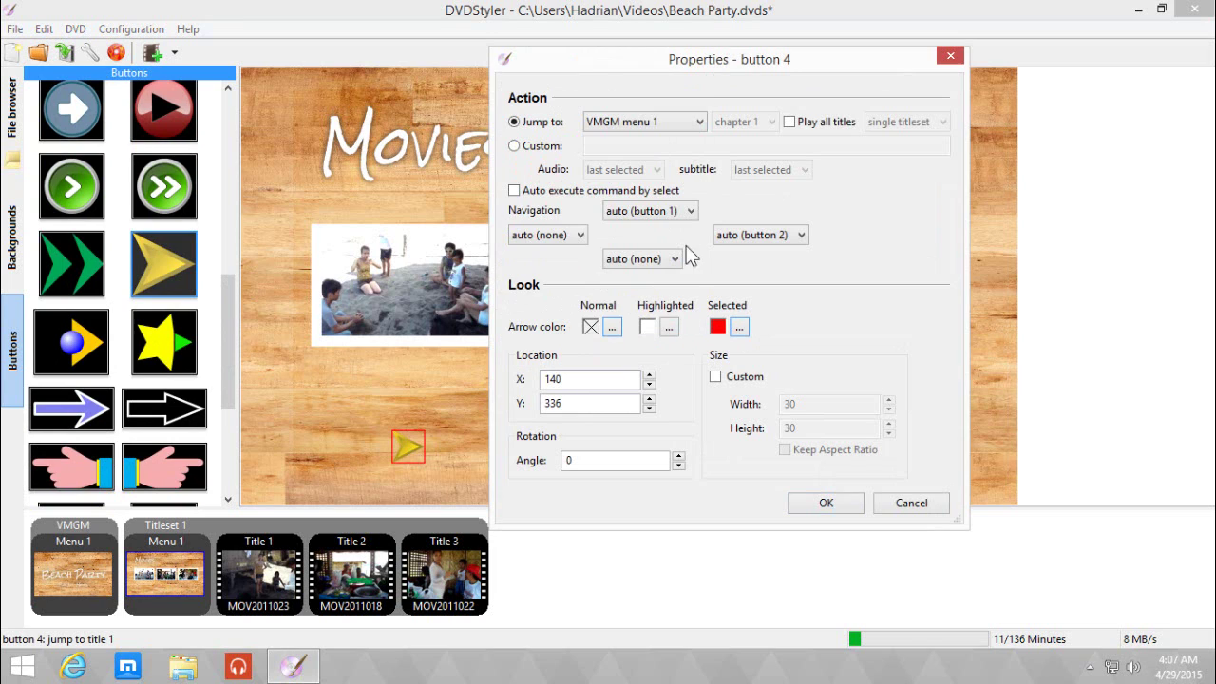
left_click(668, 326)
left_click(538, 184)
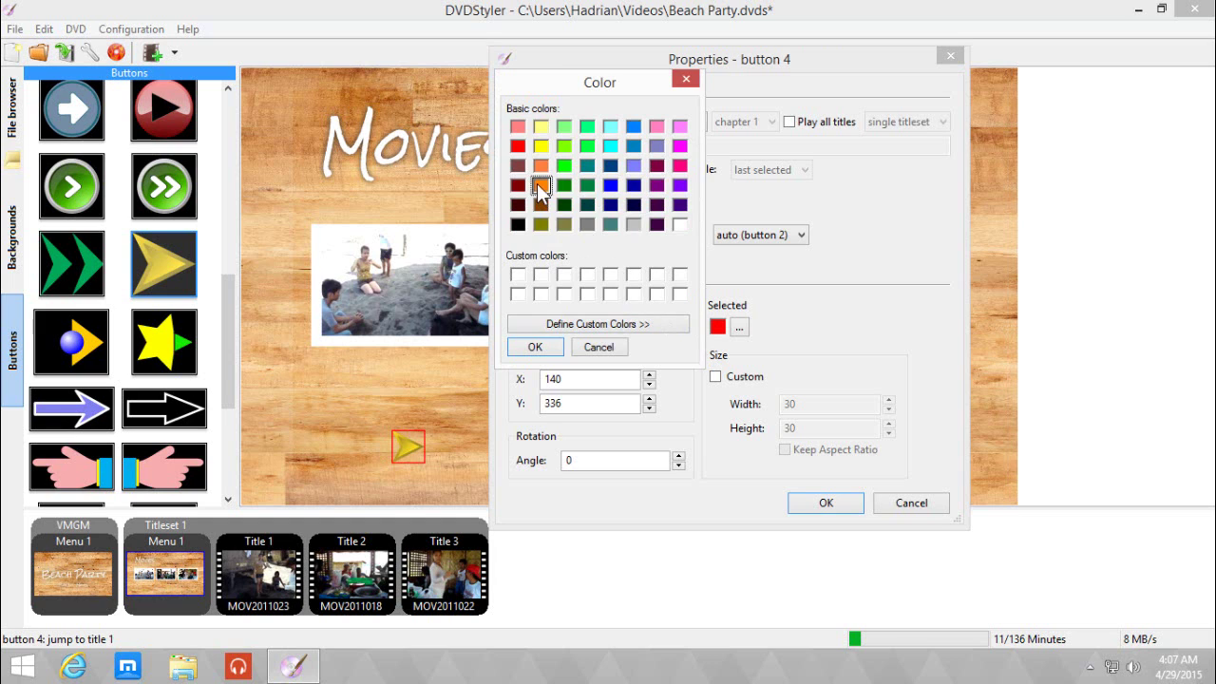
left_click(535, 347)
left_click(740, 327)
left_click(678, 225)
left_click(535, 347)
left_click(825, 503)
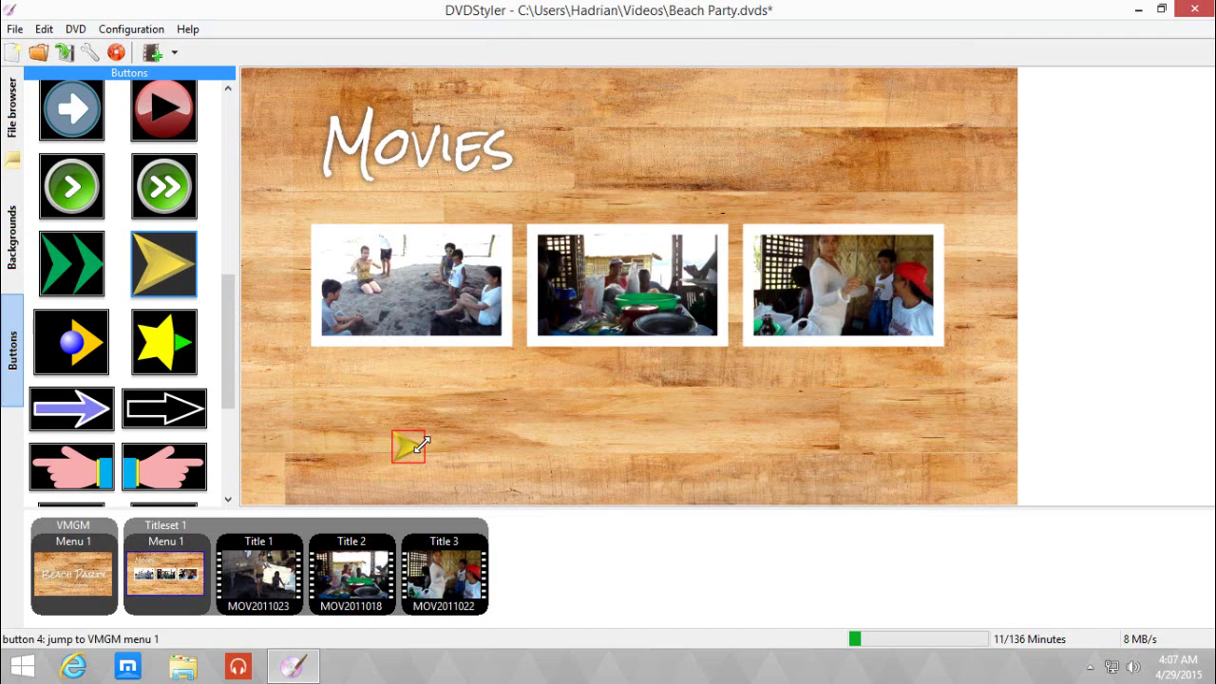
Step: Rotate the yellow arrow to a 180° angle so it points left
left_click_drag(408, 445, 507, 397)
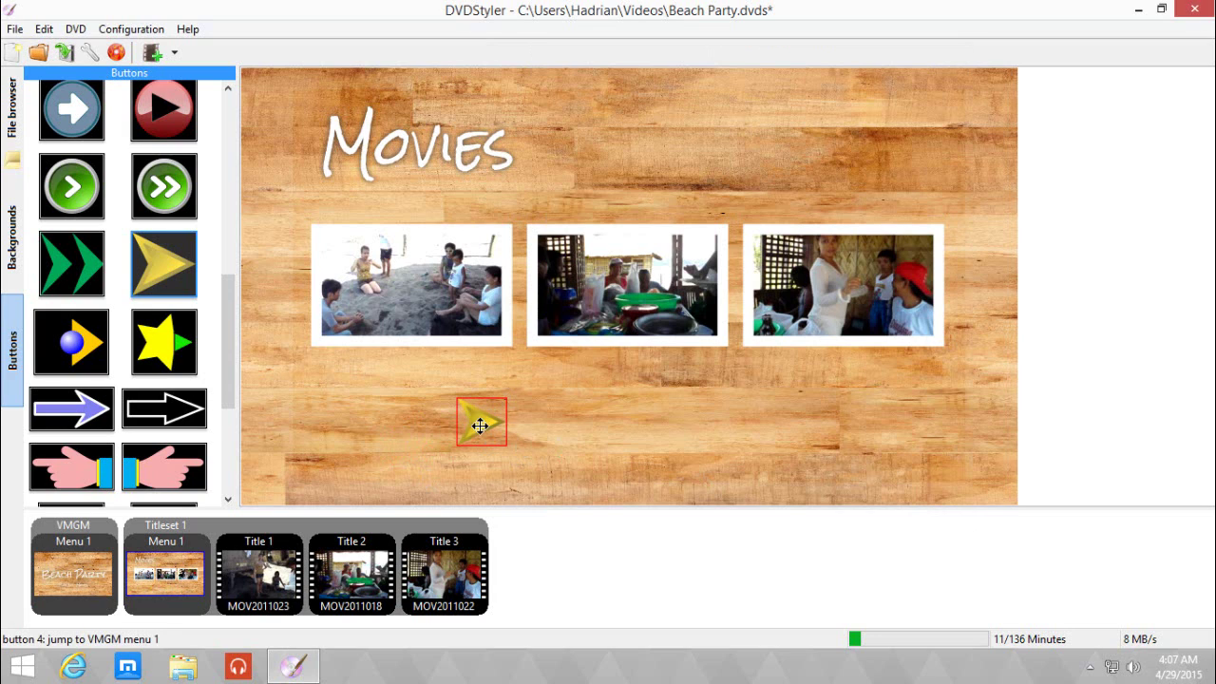
double_click(484, 422)
left_click(942, 50)
double_click(496, 422)
left_click(595, 459)
key("BackSpace")
type("15")
key("BackSpace")
key("BackSpace")
type("2")
key("BackSpace")
type("180")
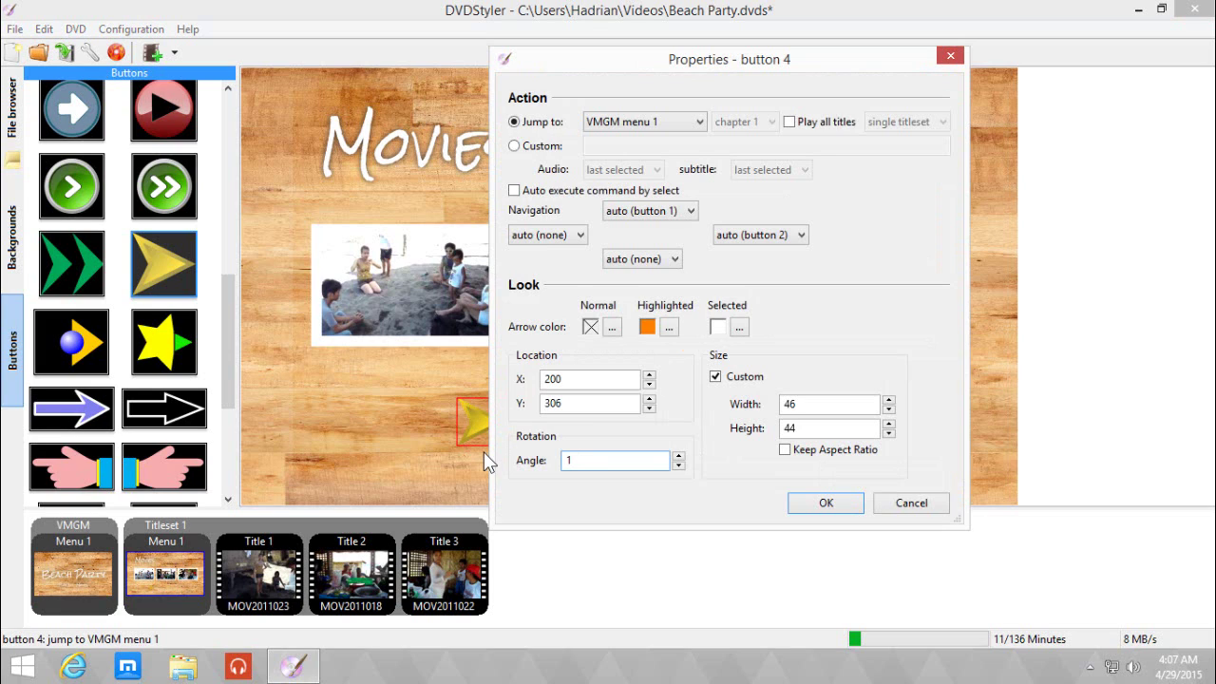
Step: Set the arrow's width to 44 and move it to the menu's lower right
left_click(808, 404)
left_click_drag(808, 404, 766, 404)
type("44")
left_click(822, 503)
left_click_drag(512, 427, 922, 426)
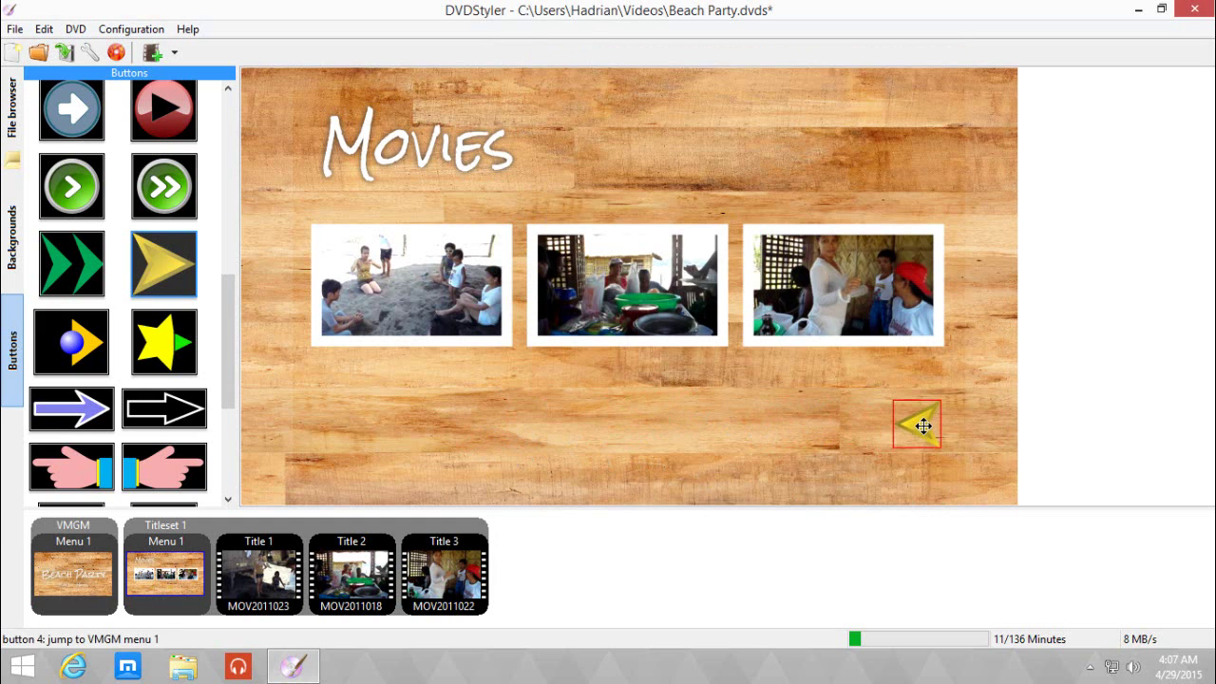
Step: Review the properties of each of the three video buttons
left_click(855, 378)
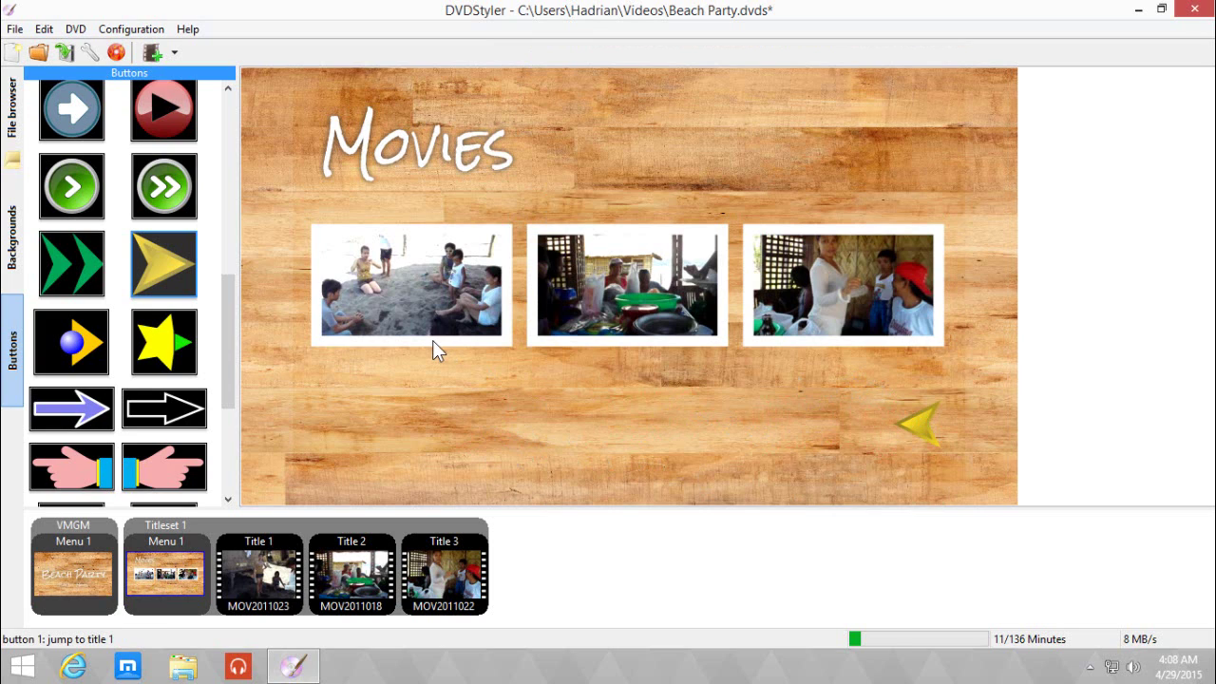
left_click(411, 286)
double_click(412, 285)
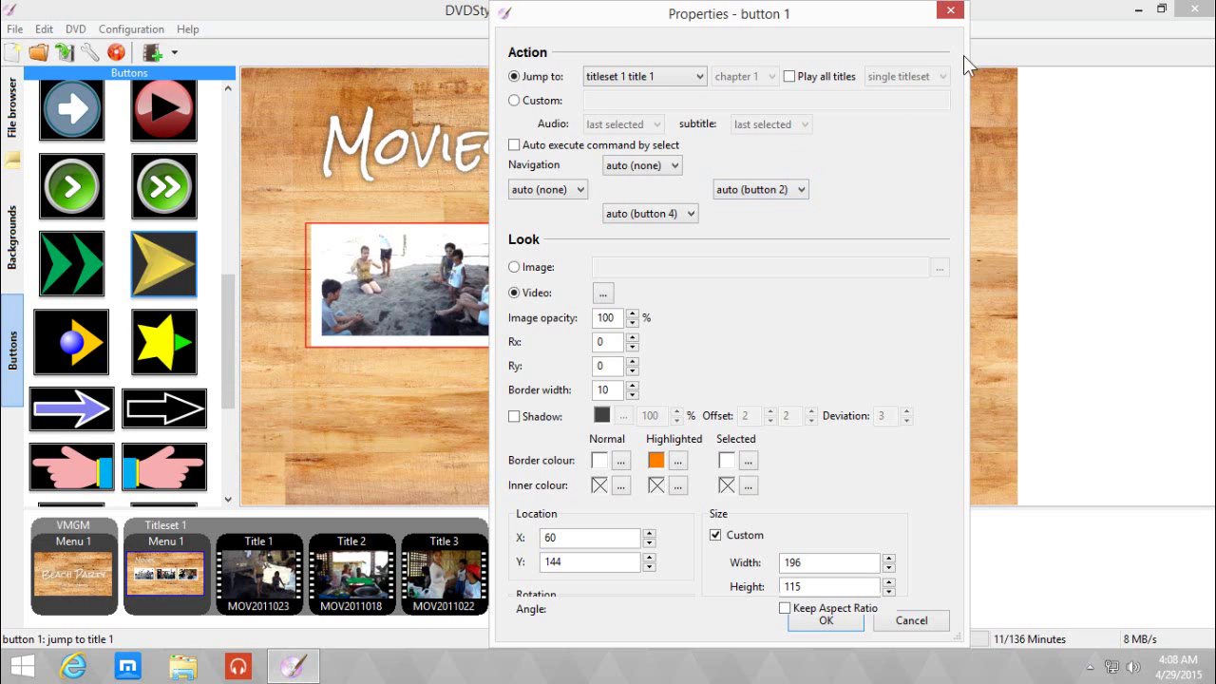
left_click(942, 10)
double_click(643, 238)
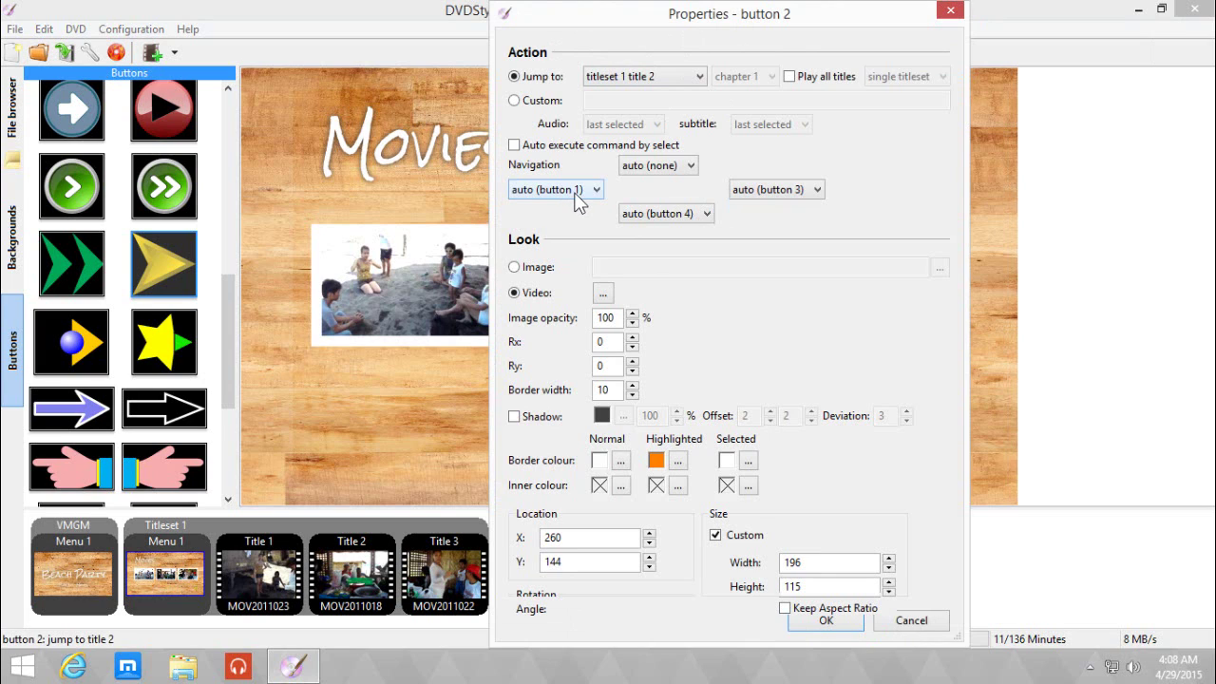
left_click(950, 10)
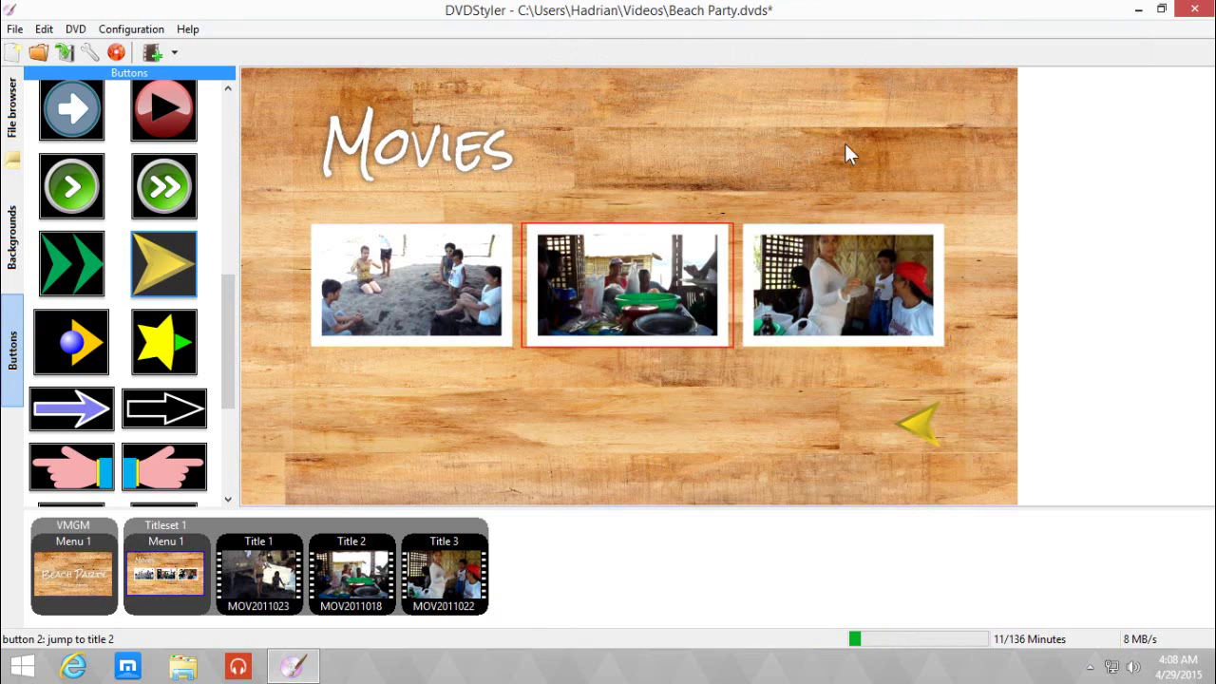
double_click(830, 266)
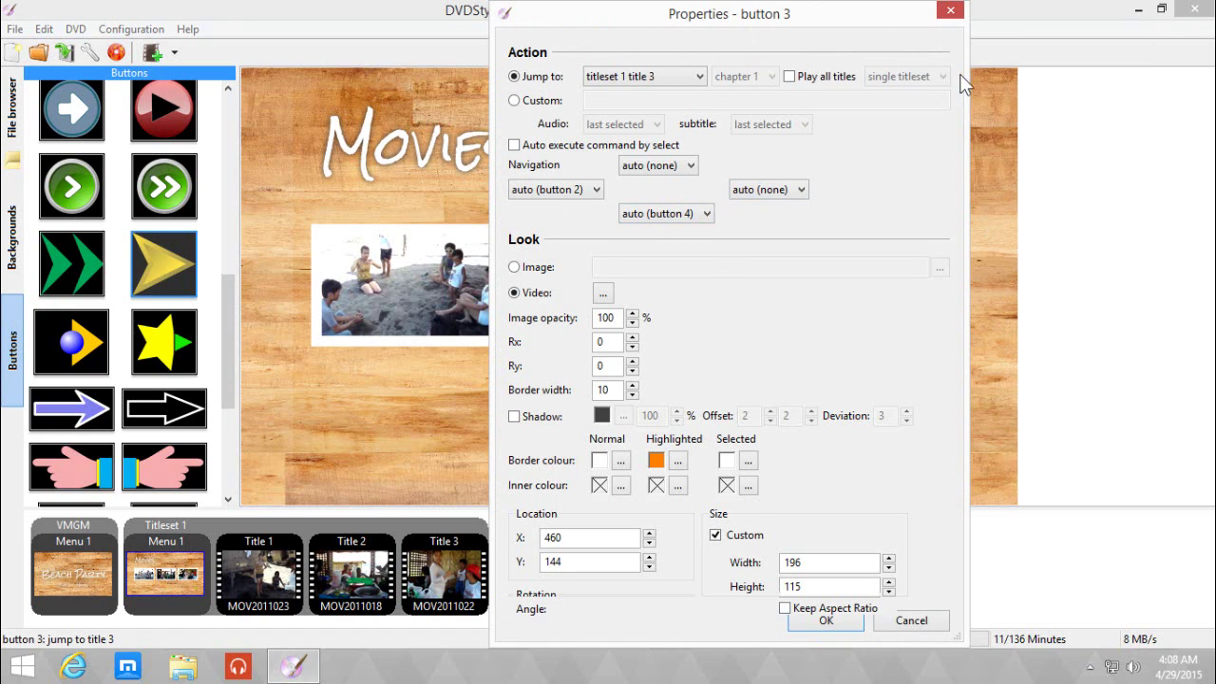
left_click(950, 10)
Step: Set the back arrow's left navigation to none and its up navigation to button 1
double_click(933, 415)
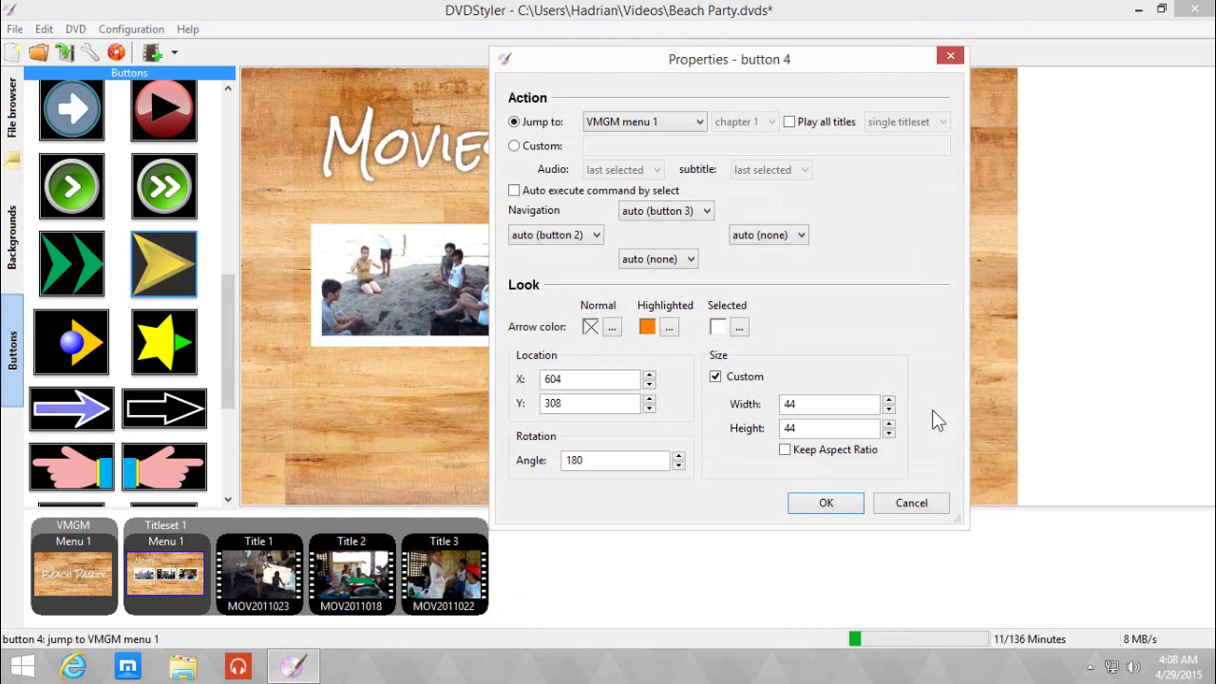
left_click(596, 234)
left_click(572, 261)
left_click(662, 212)
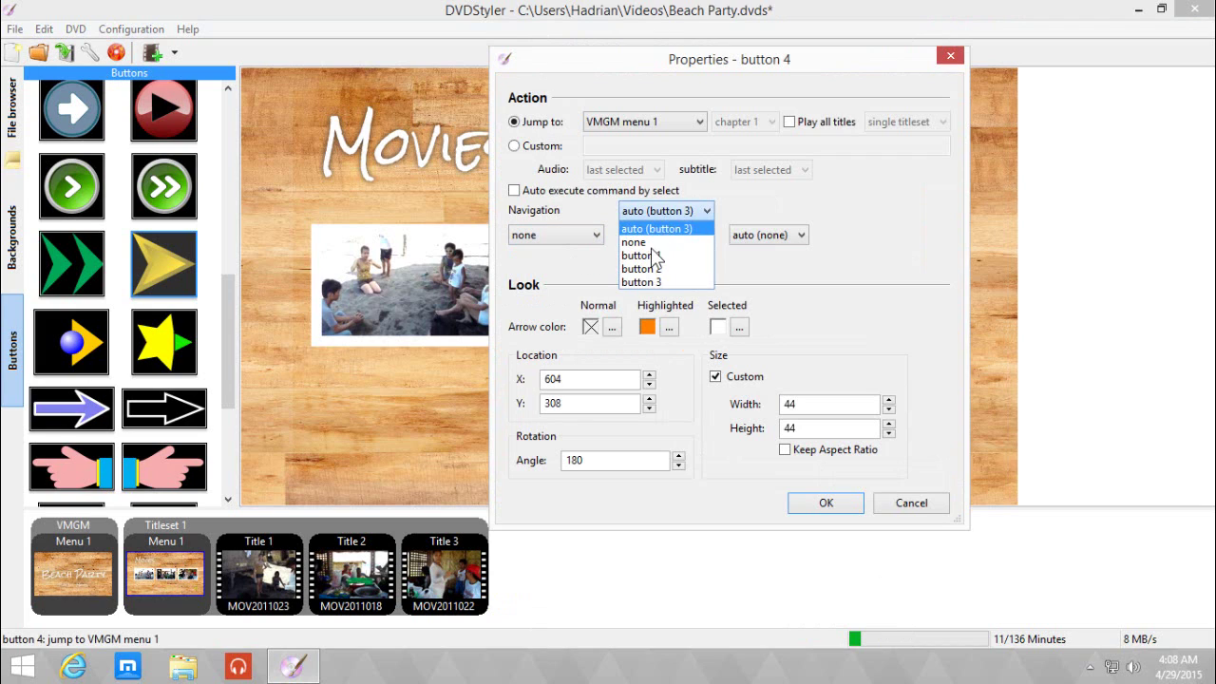
left_click(652, 257)
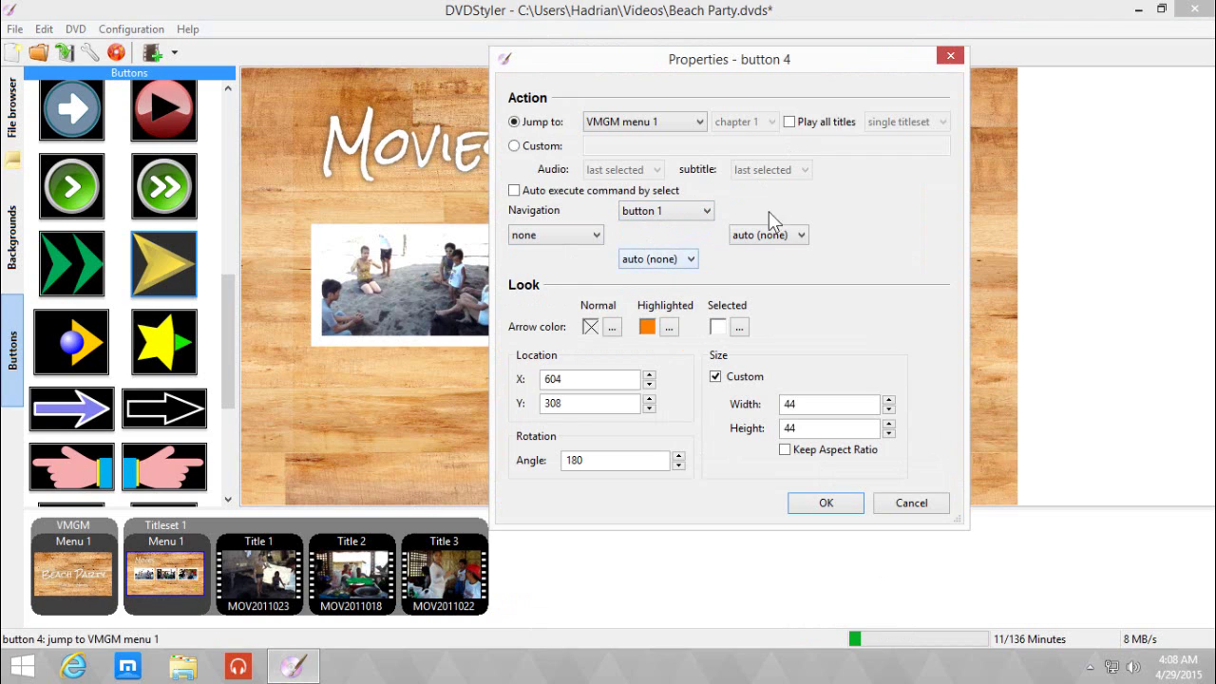
left_click(826, 504)
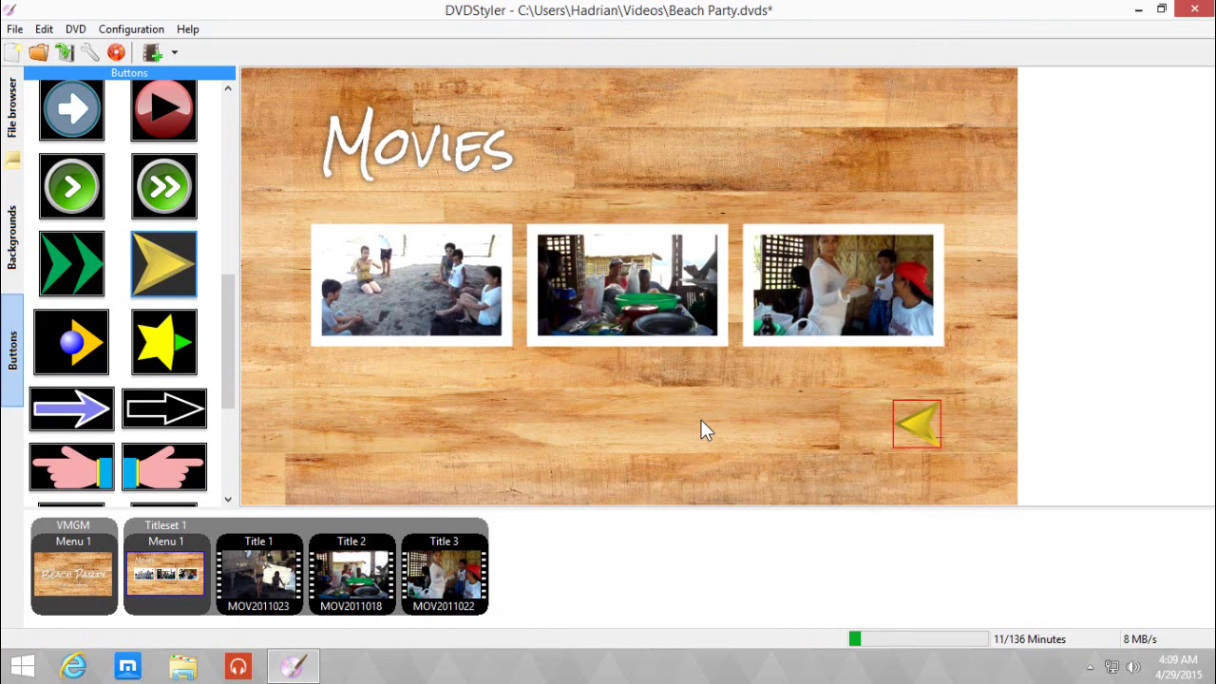
left_click(701, 420)
Step: Save the project as 'Beach Party Advance.dvds' in the Videos folder
left_click(15, 29)
left_click(60, 109)
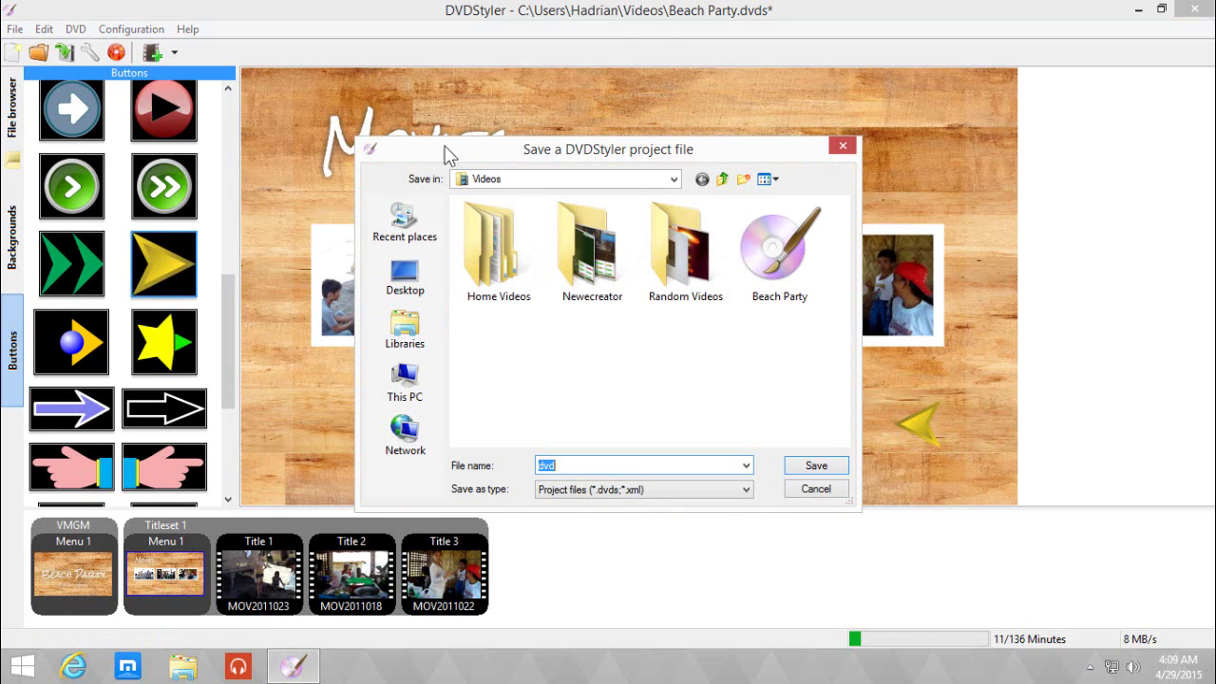
left_click(750, 232)
left_click(636, 466)
left_click(637, 465)
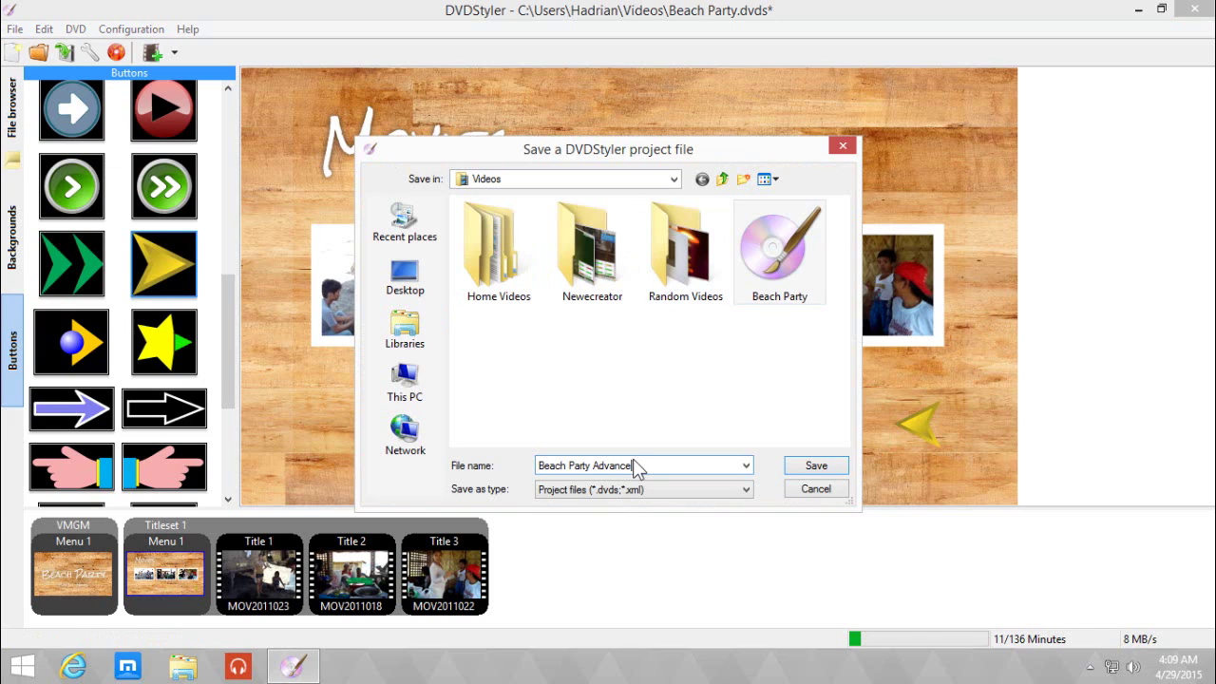
left_click(816, 466)
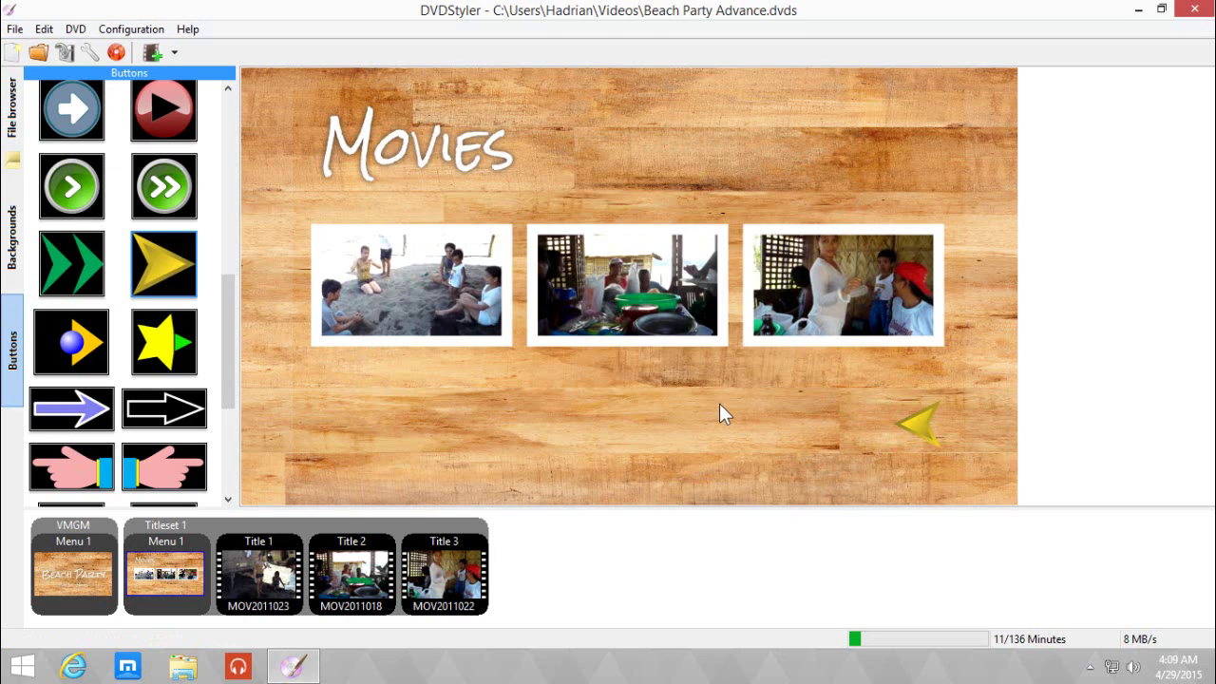
Step: Generate the DVD as an ISO image with preview enabled, after checking the save path
left_click(119, 55)
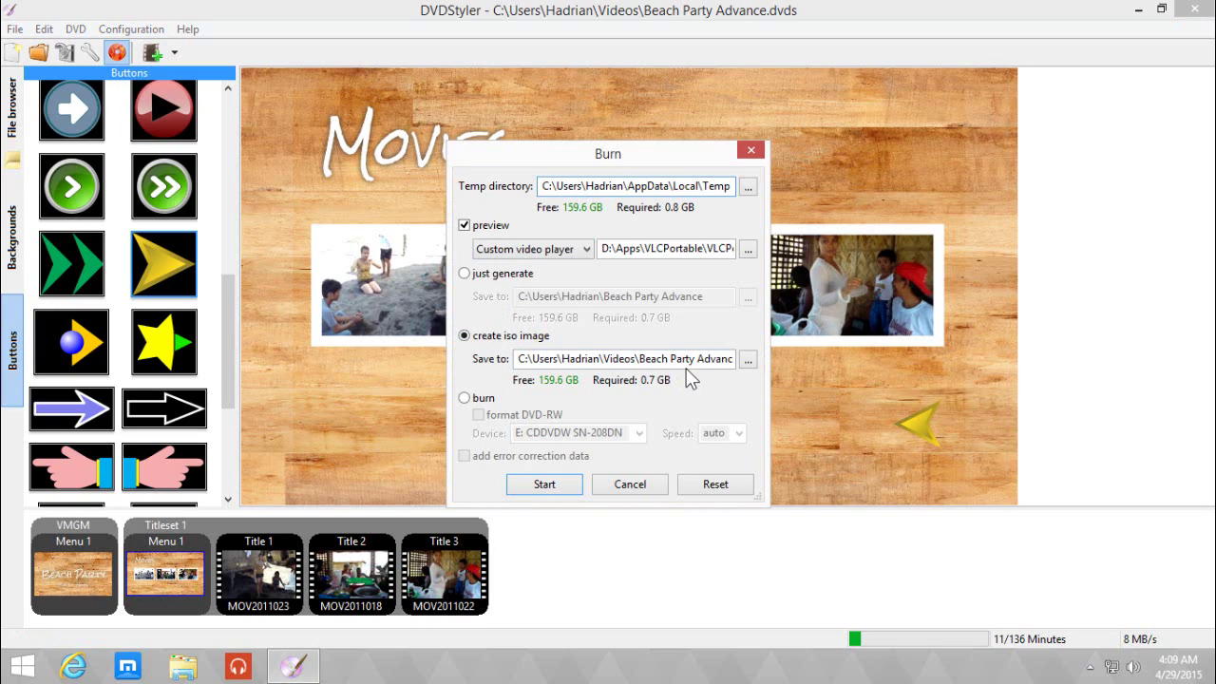
left_click_drag(670, 358, 706, 357)
left_click(641, 358)
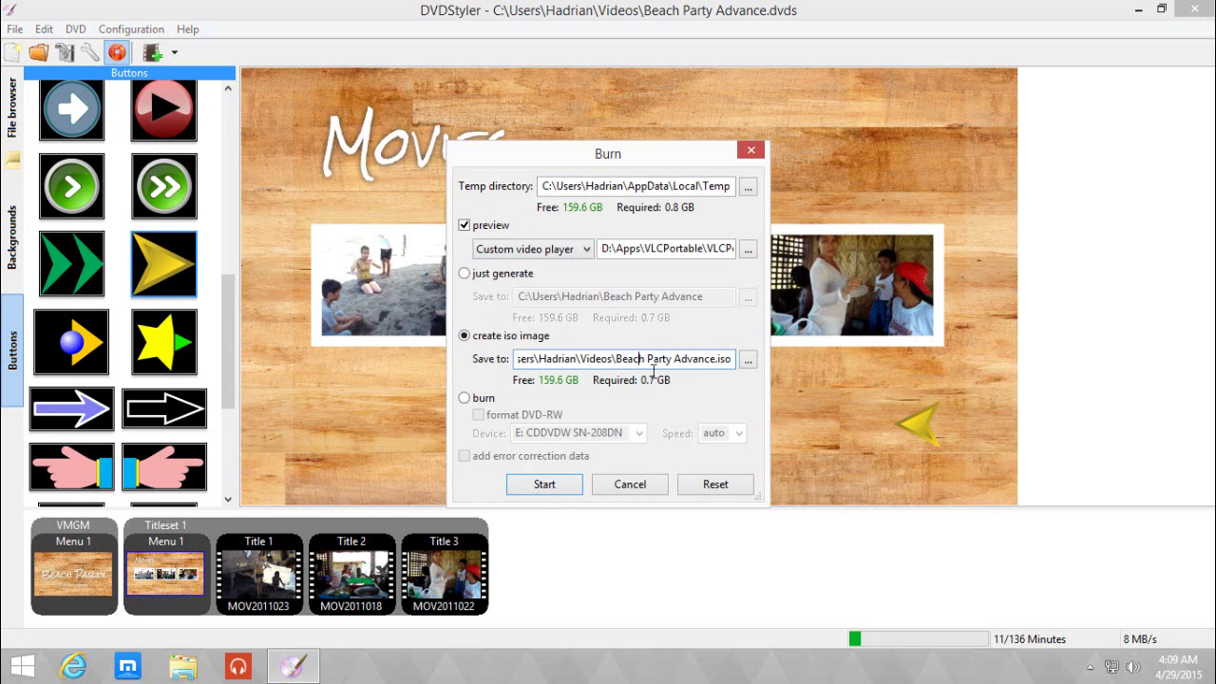
left_click(564, 483)
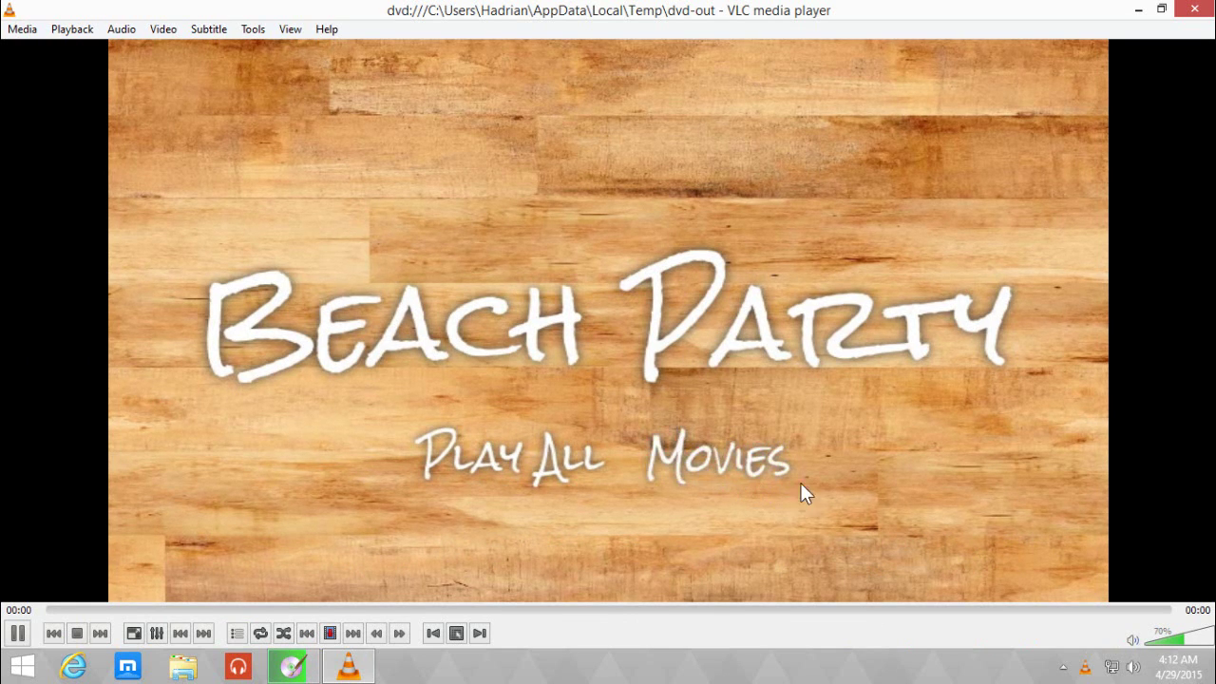
Step: Check that Movies opens the submenu and the back arrow returns to the main menu, then reopen Movies
left_click(722, 462)
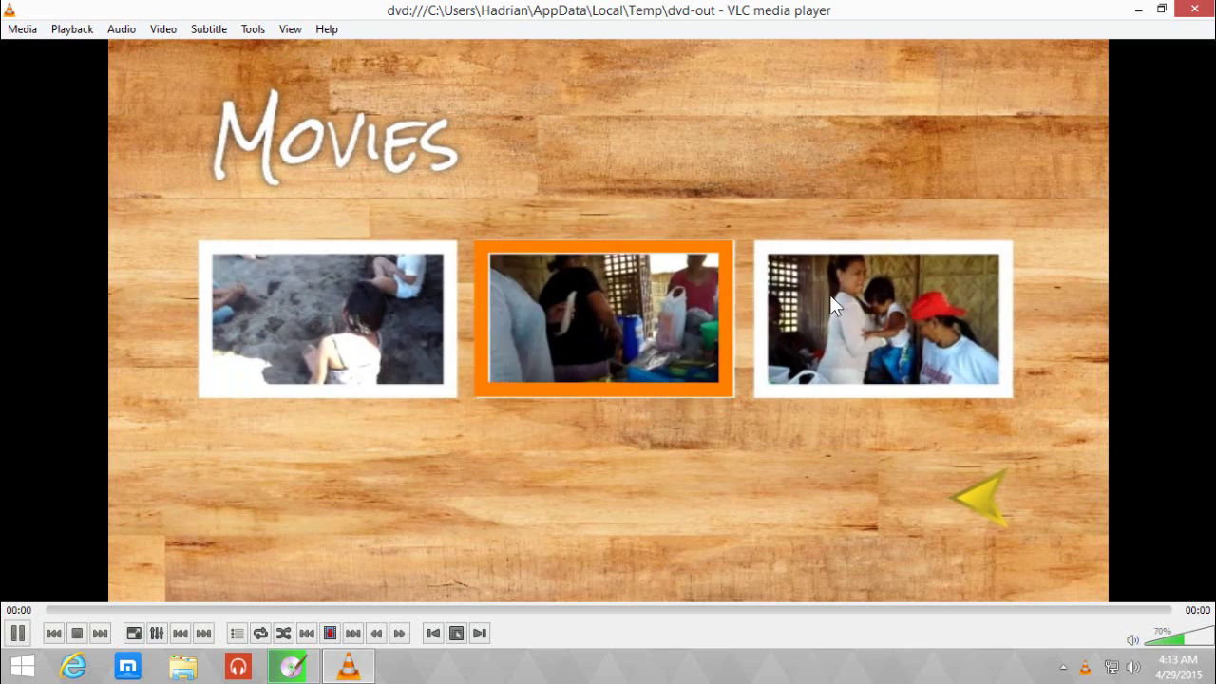
left_click(978, 497)
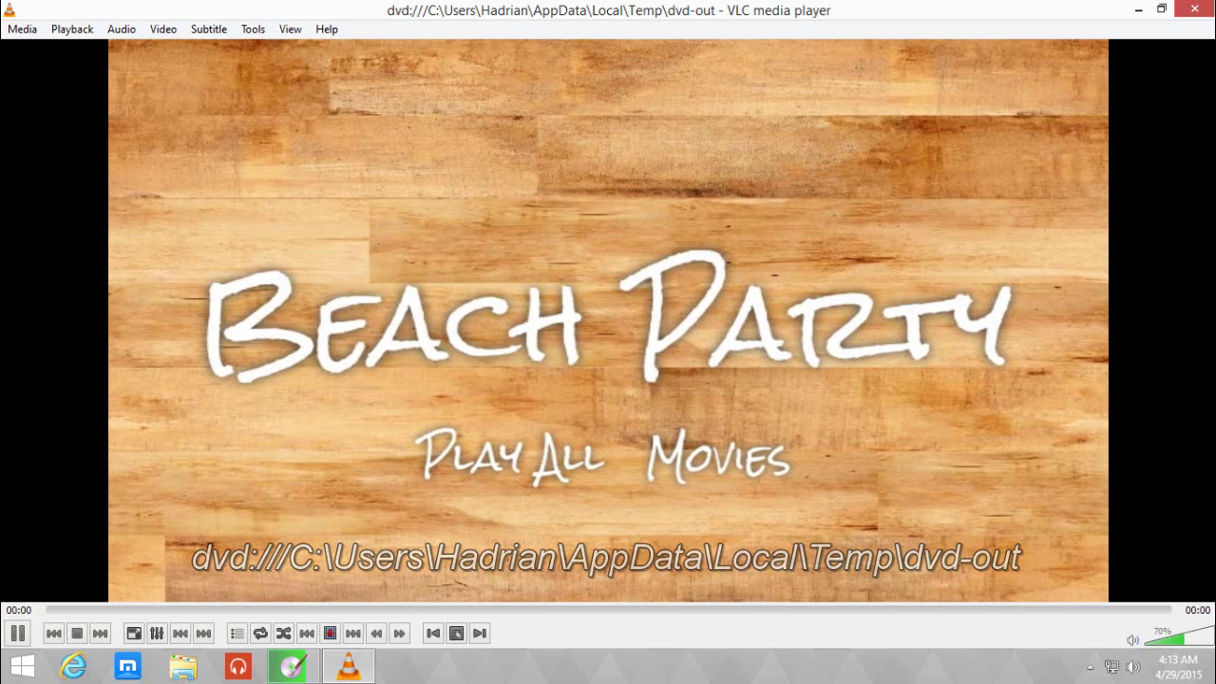
left_click(735, 465)
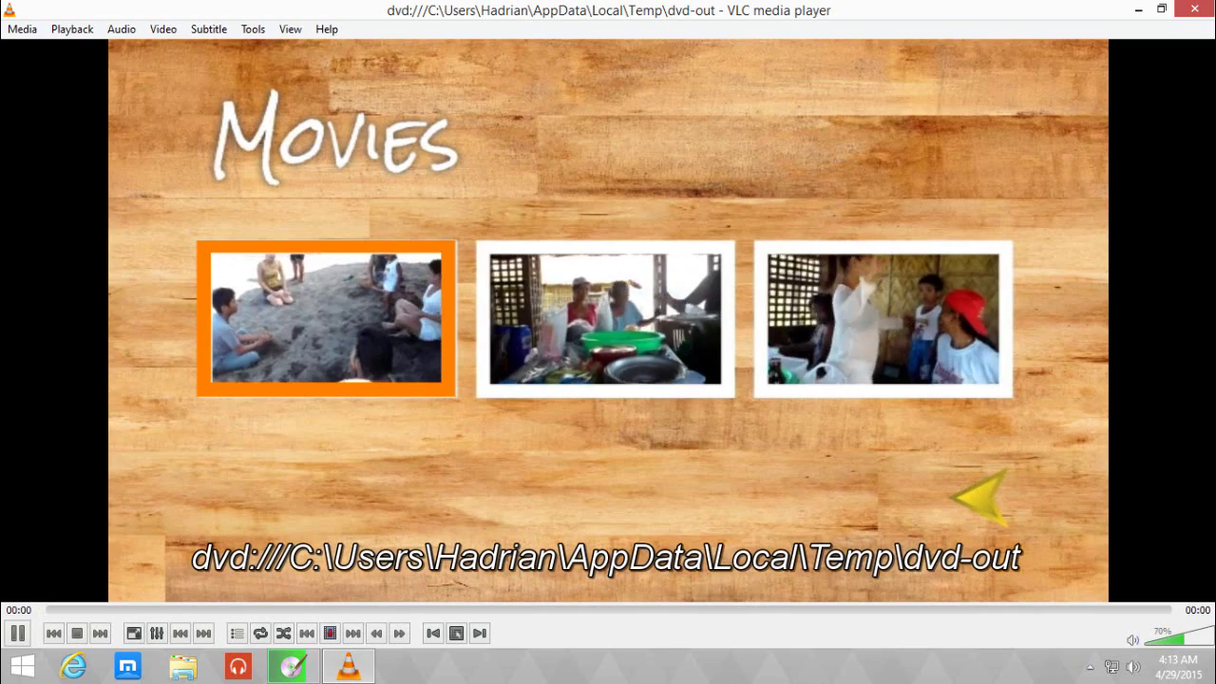
Step: Move the highlight across the three video thumbnail buttons with the arrow keys
key("Right")
key("Right")
key("Down")
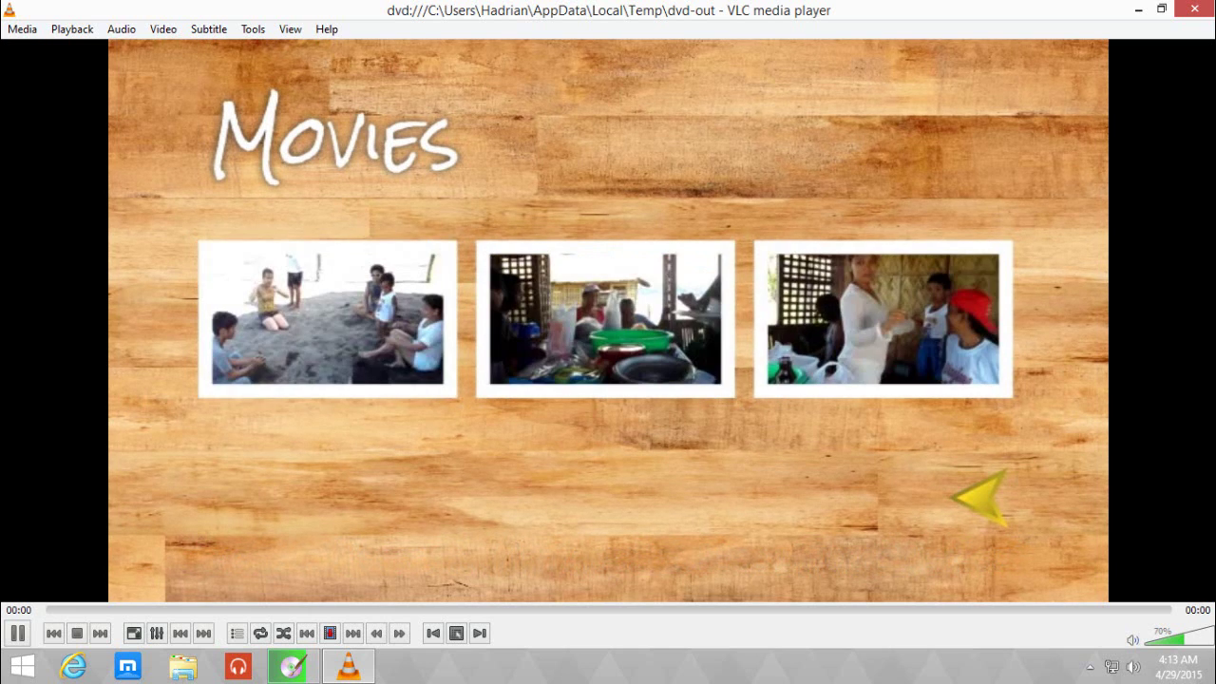
key("Right")
key("Right")
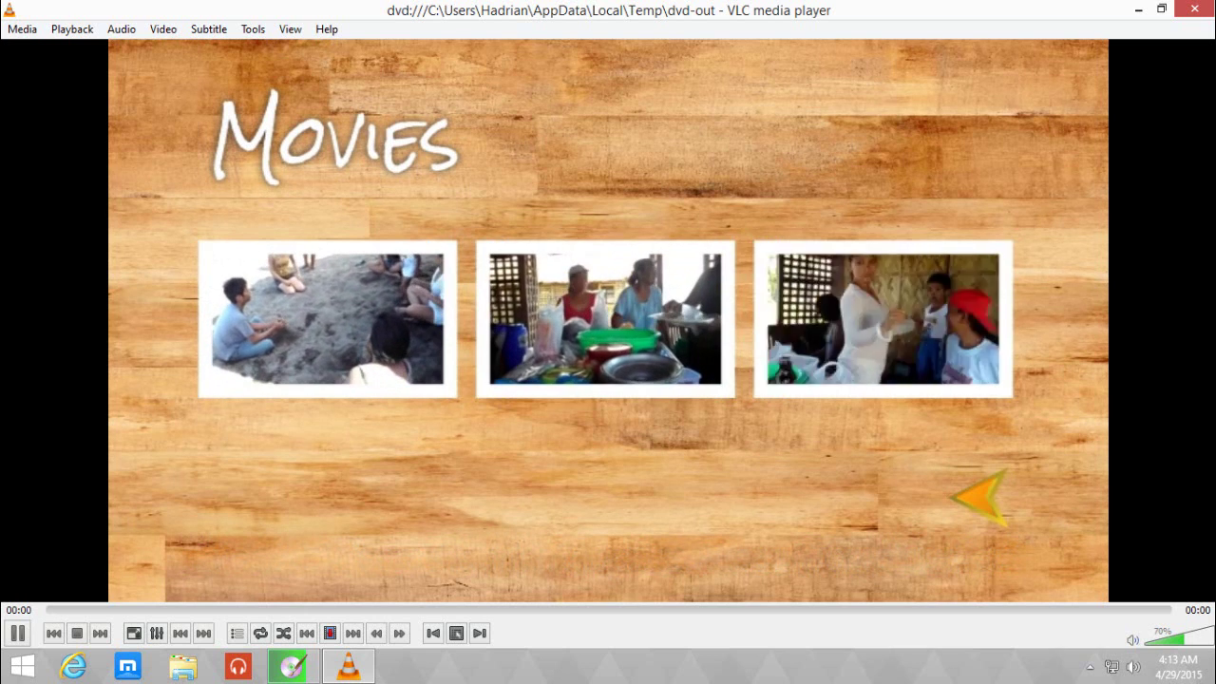
key("Left")
key("Left")
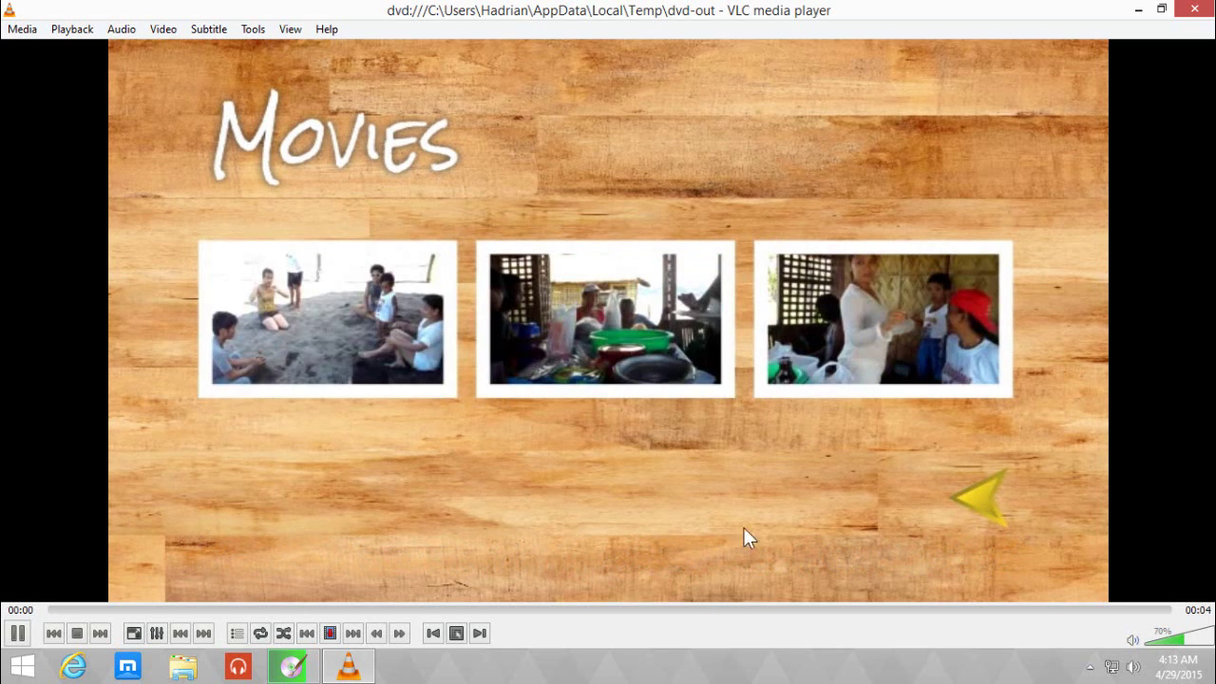
Step: Close the VLC preview, confirm creating the Beach Party Advance.iso image, and dismiss the finished window
left_click(1194, 8)
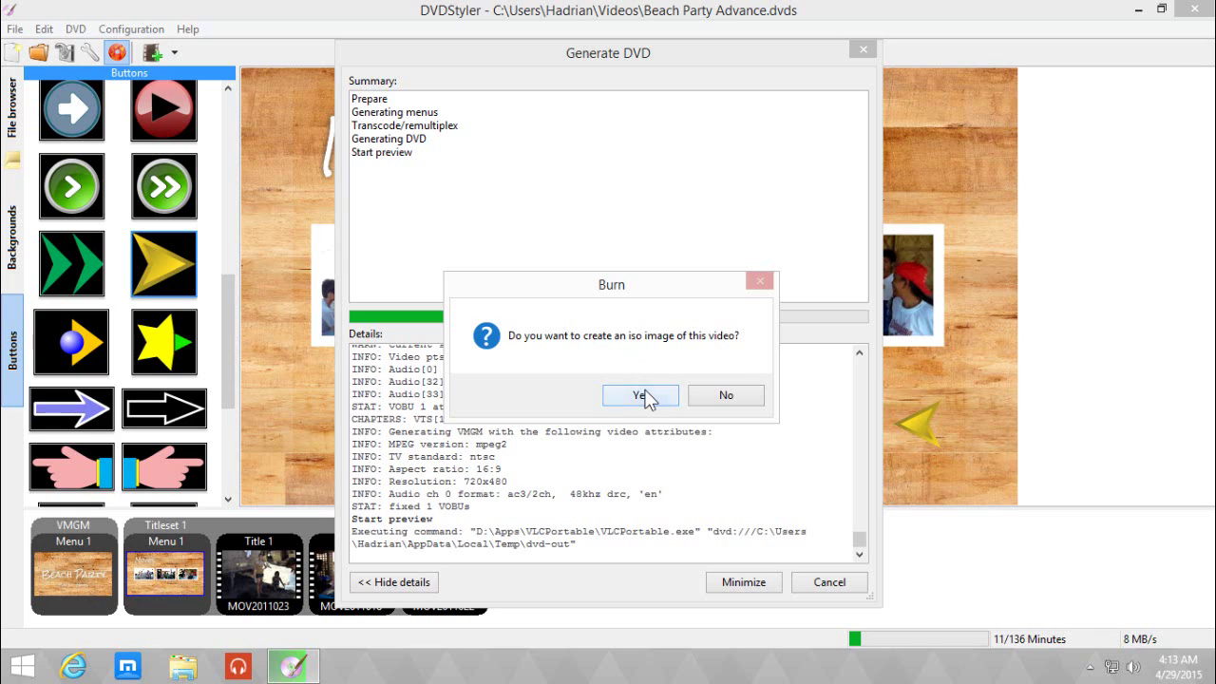
left_click(642, 395)
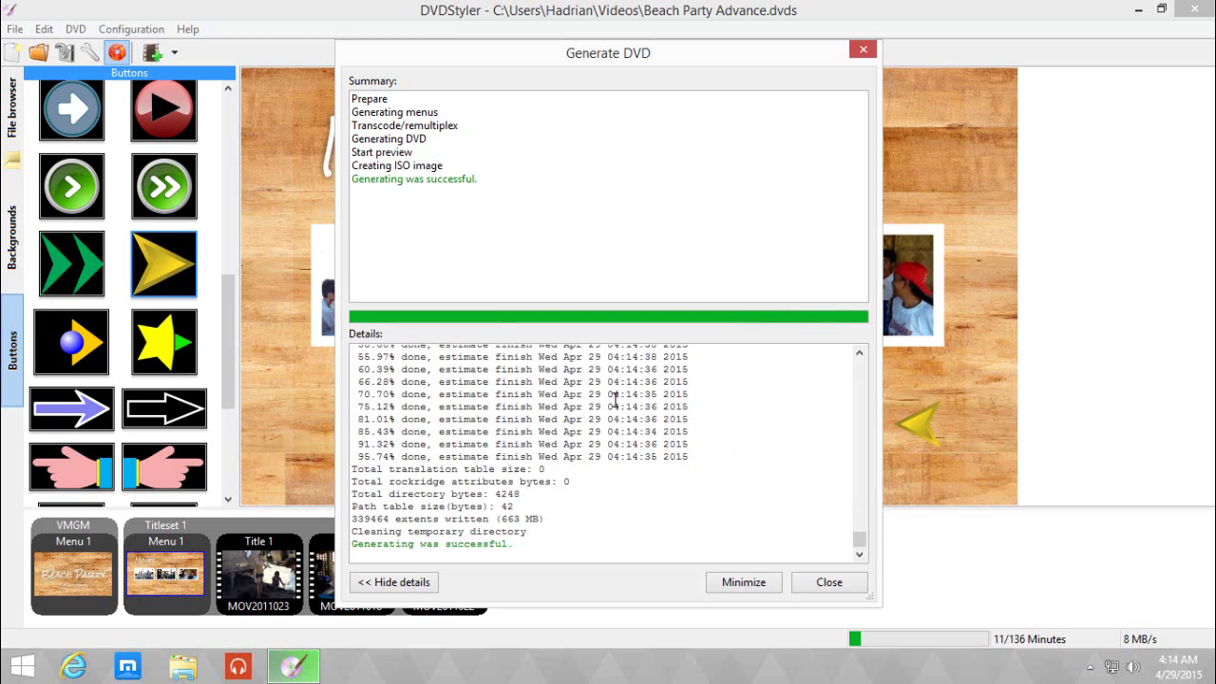
left_click(833, 584)
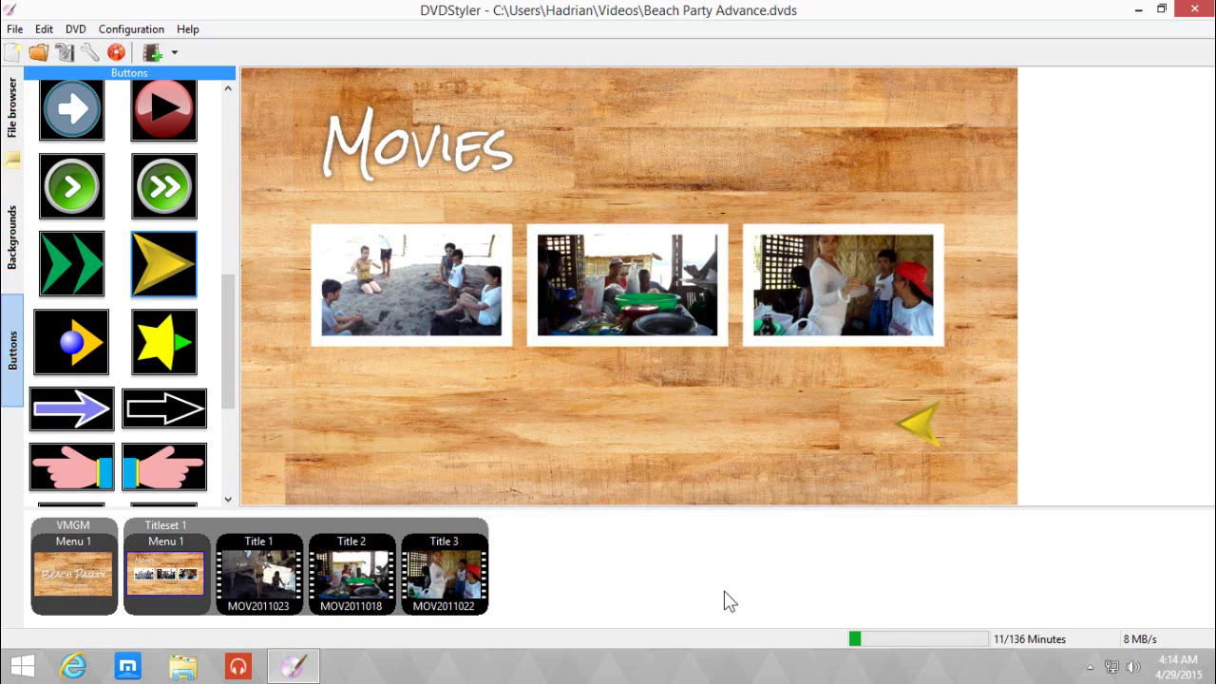